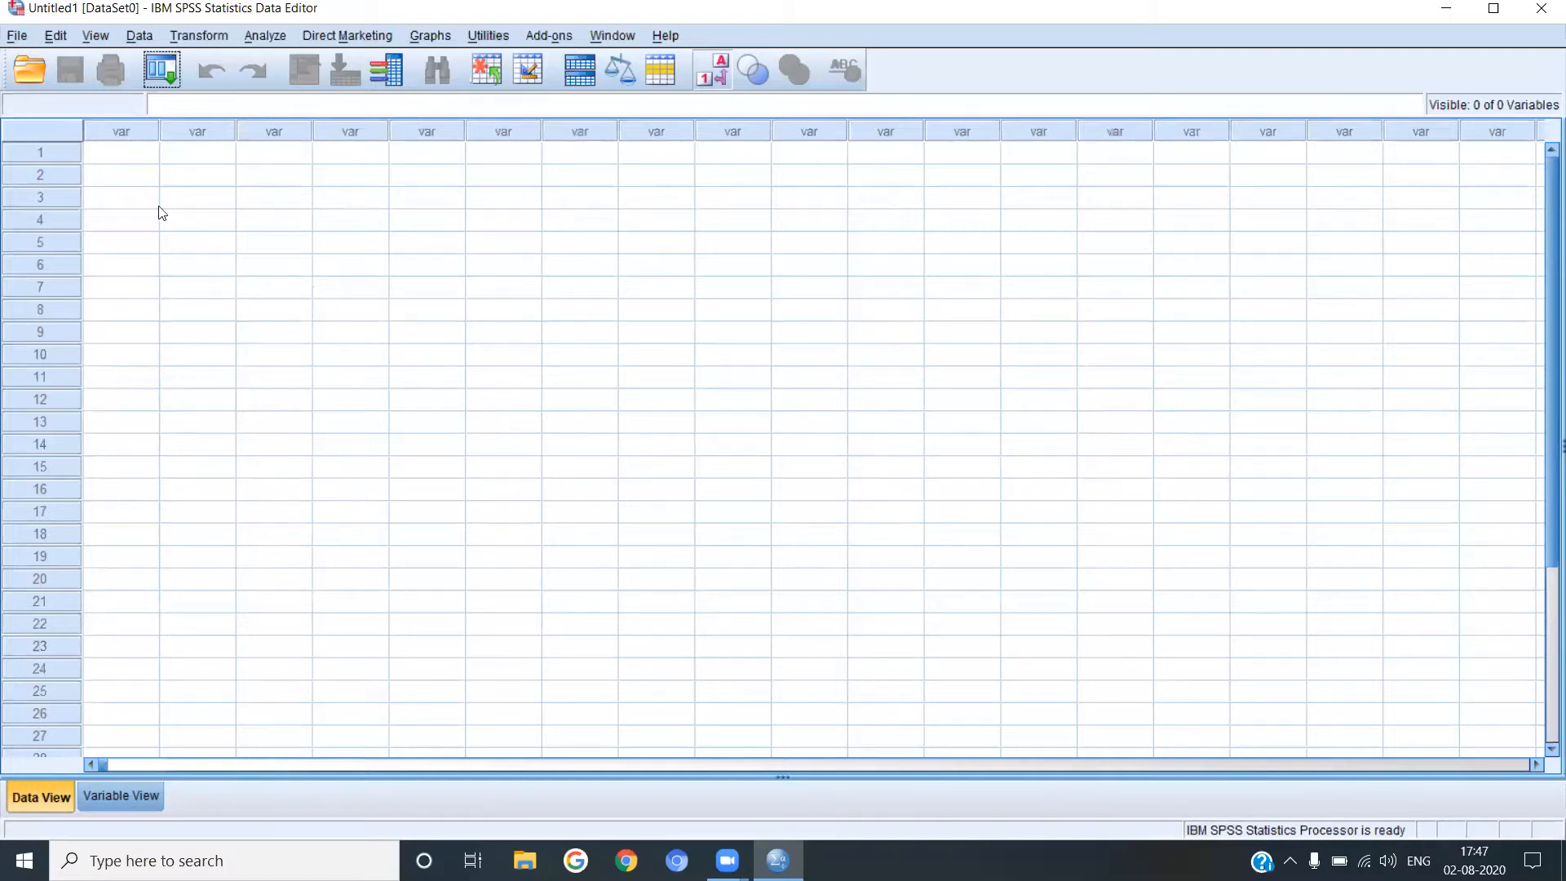
left_click(18, 37)
mouse_move(63, 63)
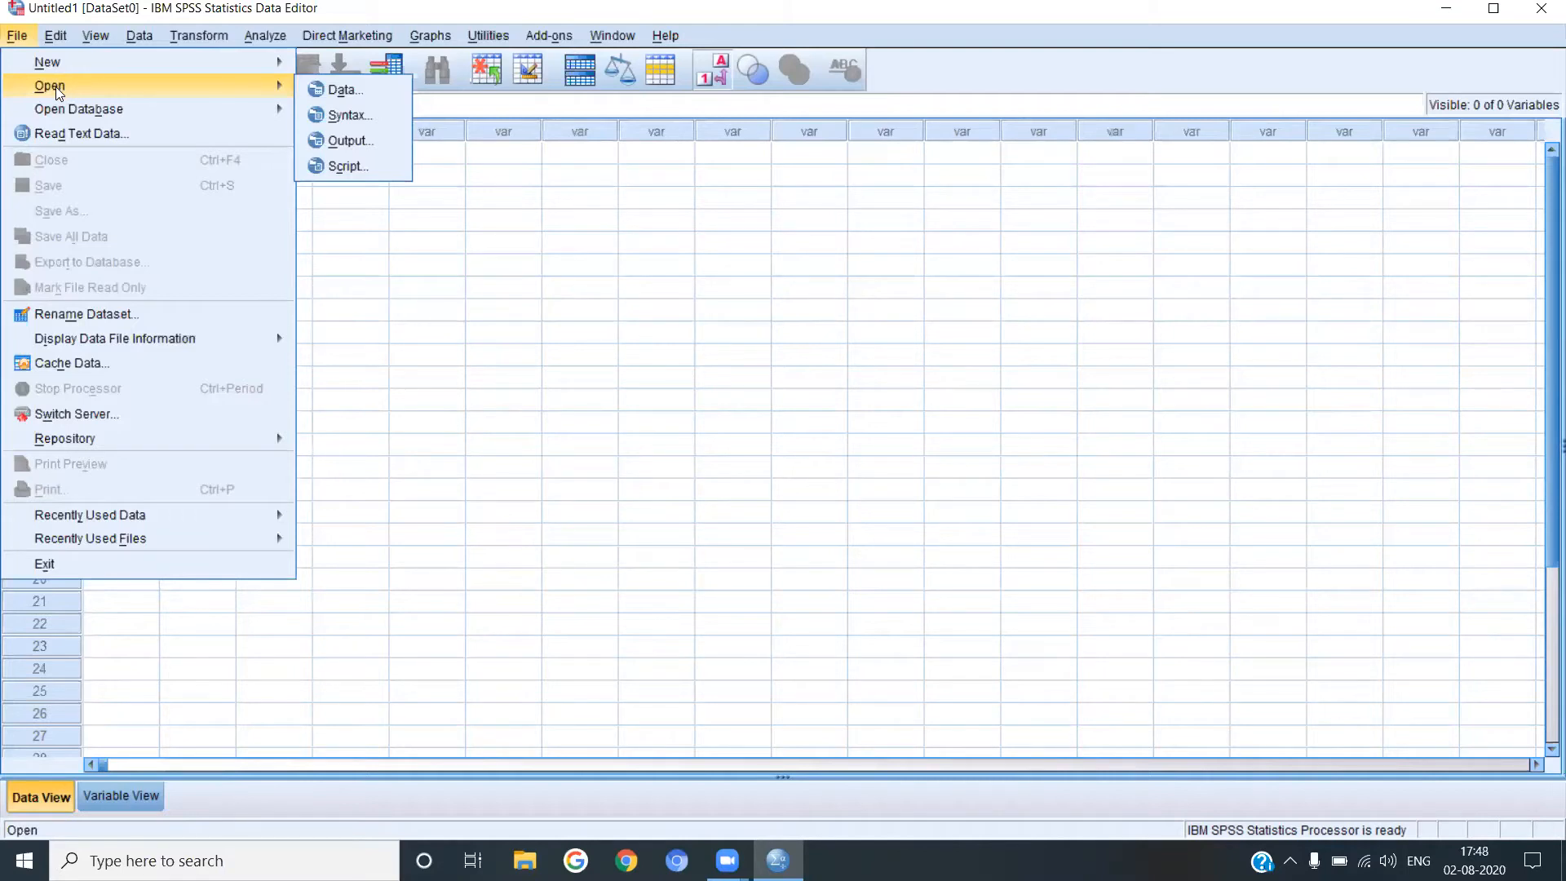
left_click(359, 88)
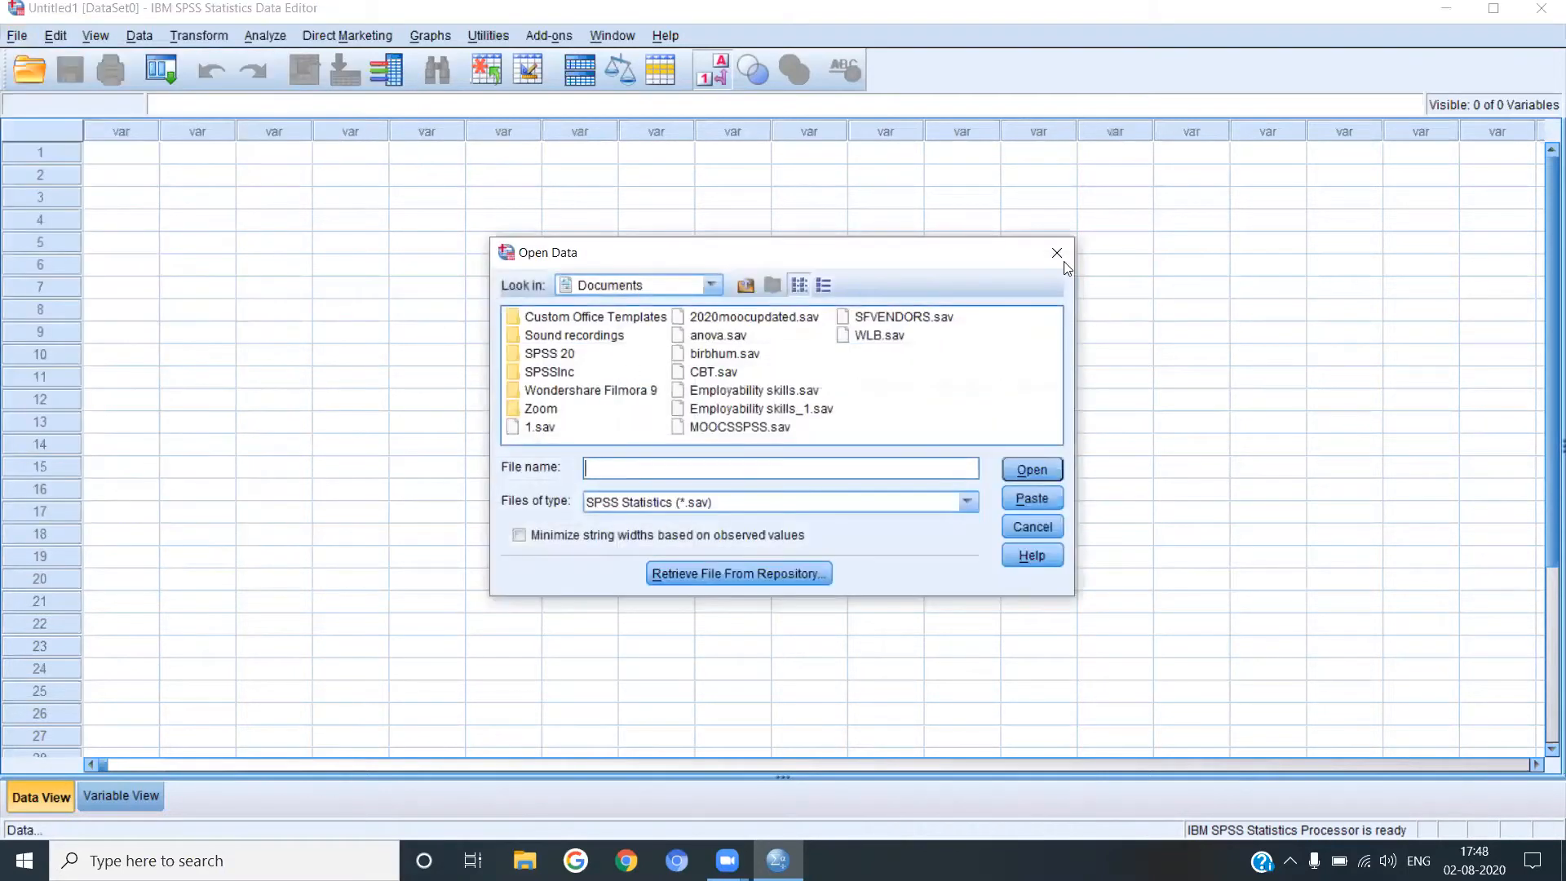
left_click(1060, 254)
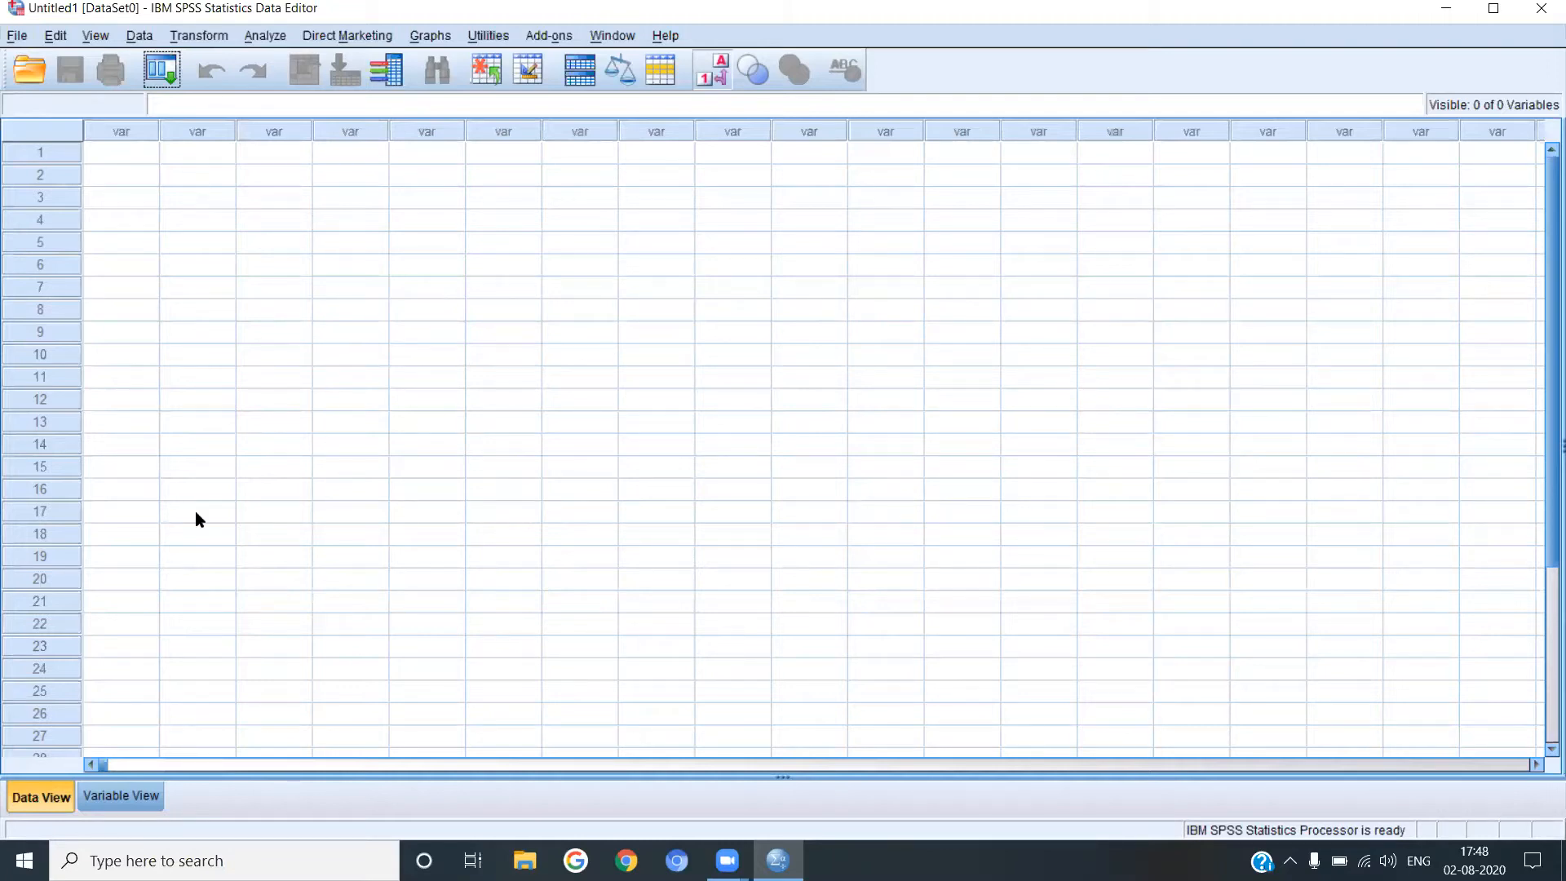
Compare the Data View and the Variable View of the empty dataset
left_click(138, 797)
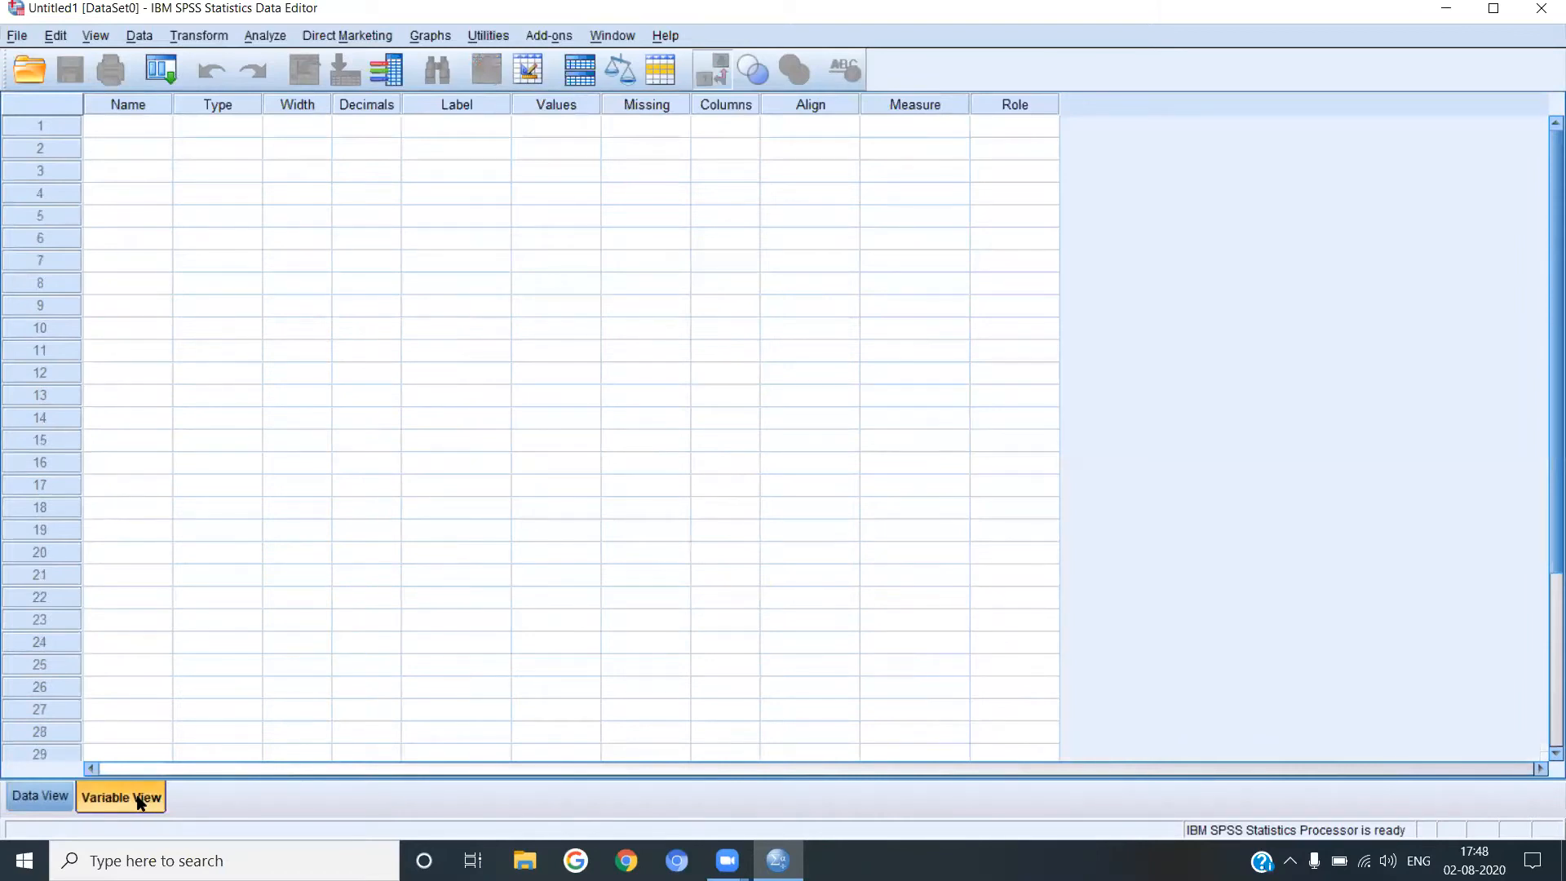
left_click(40, 797)
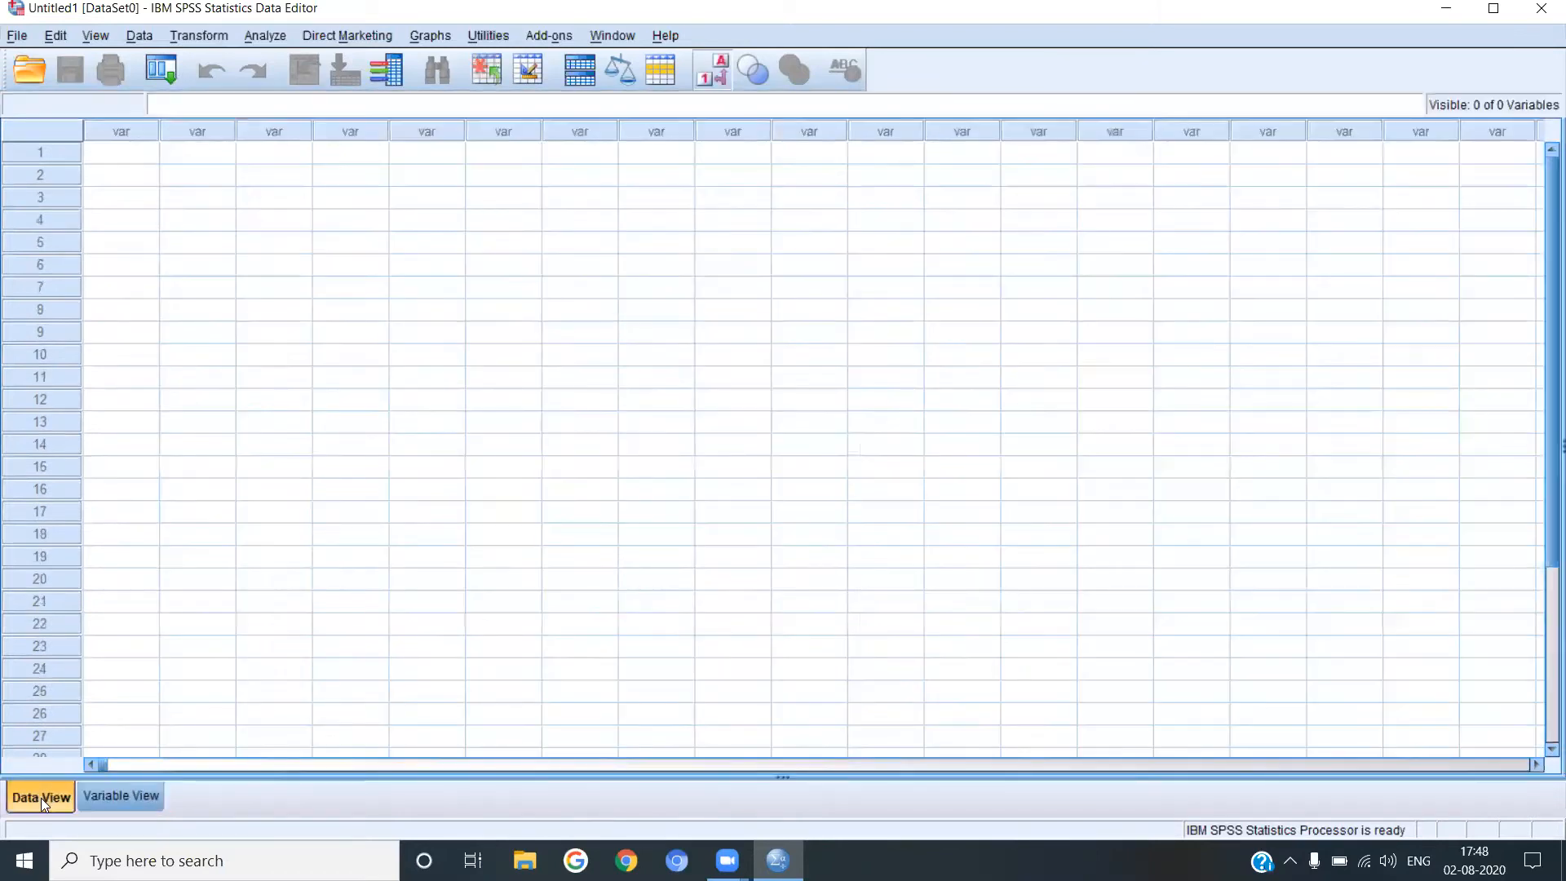
left_click(135, 796)
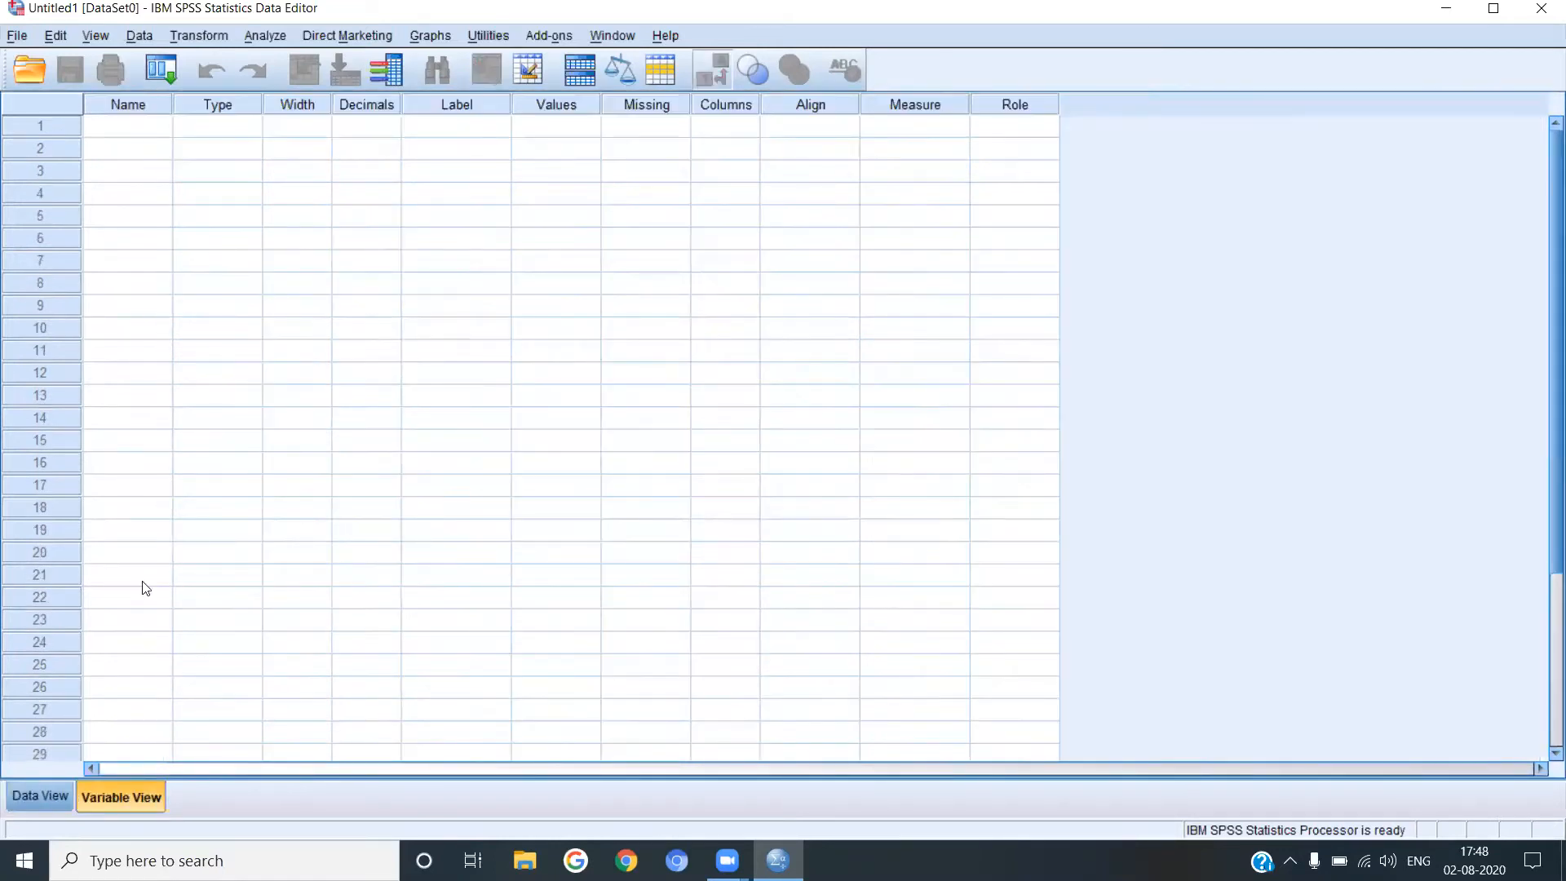
left_click(40, 796)
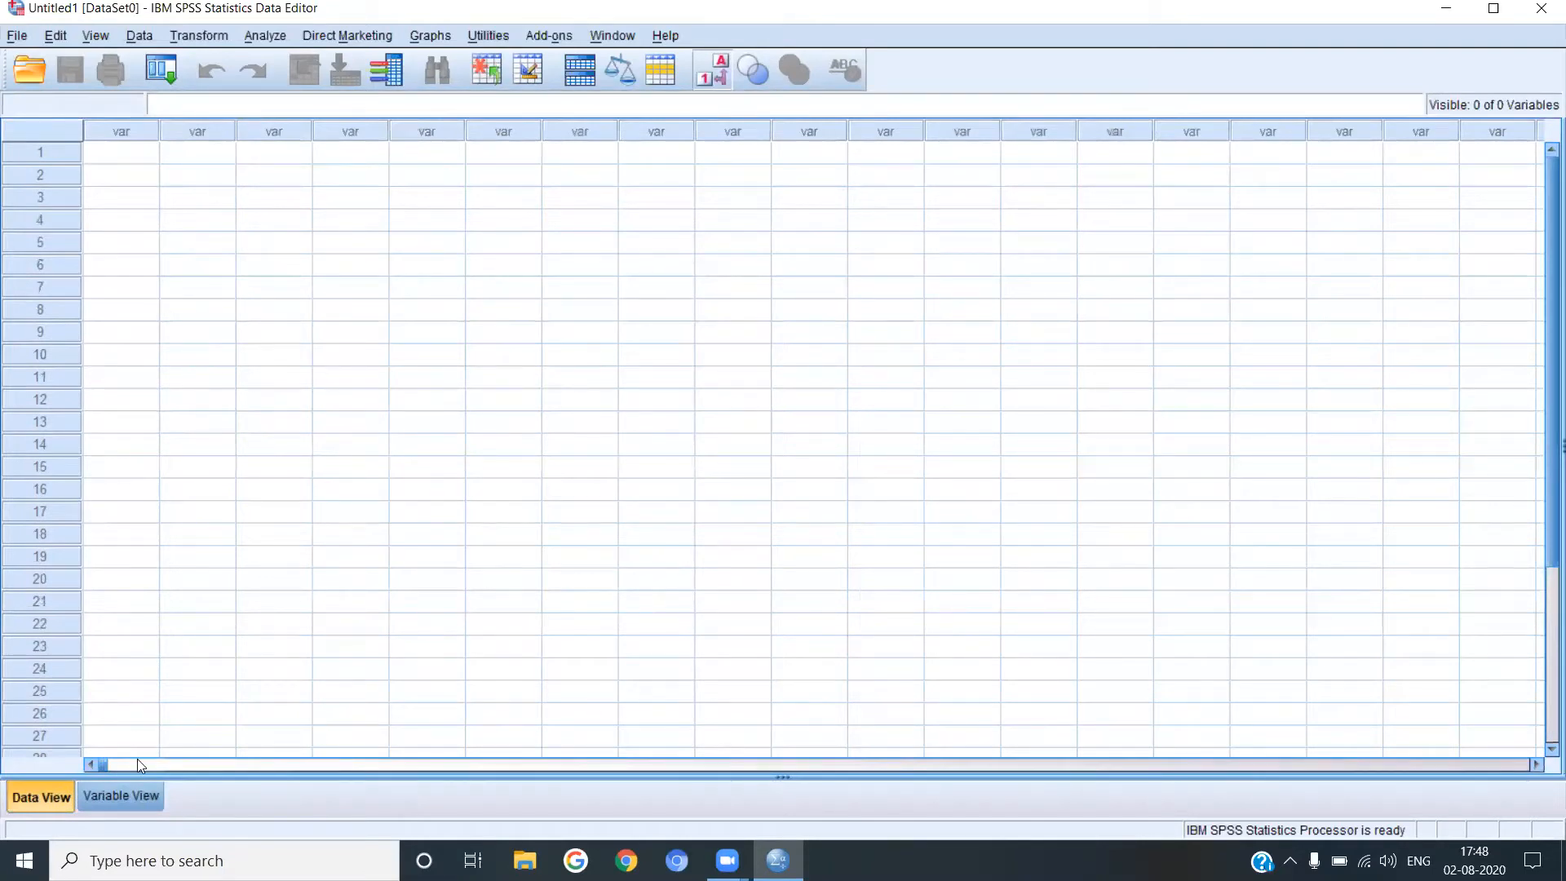
Define the first variable in Variable View with the name Studentname
left_click(141, 796)
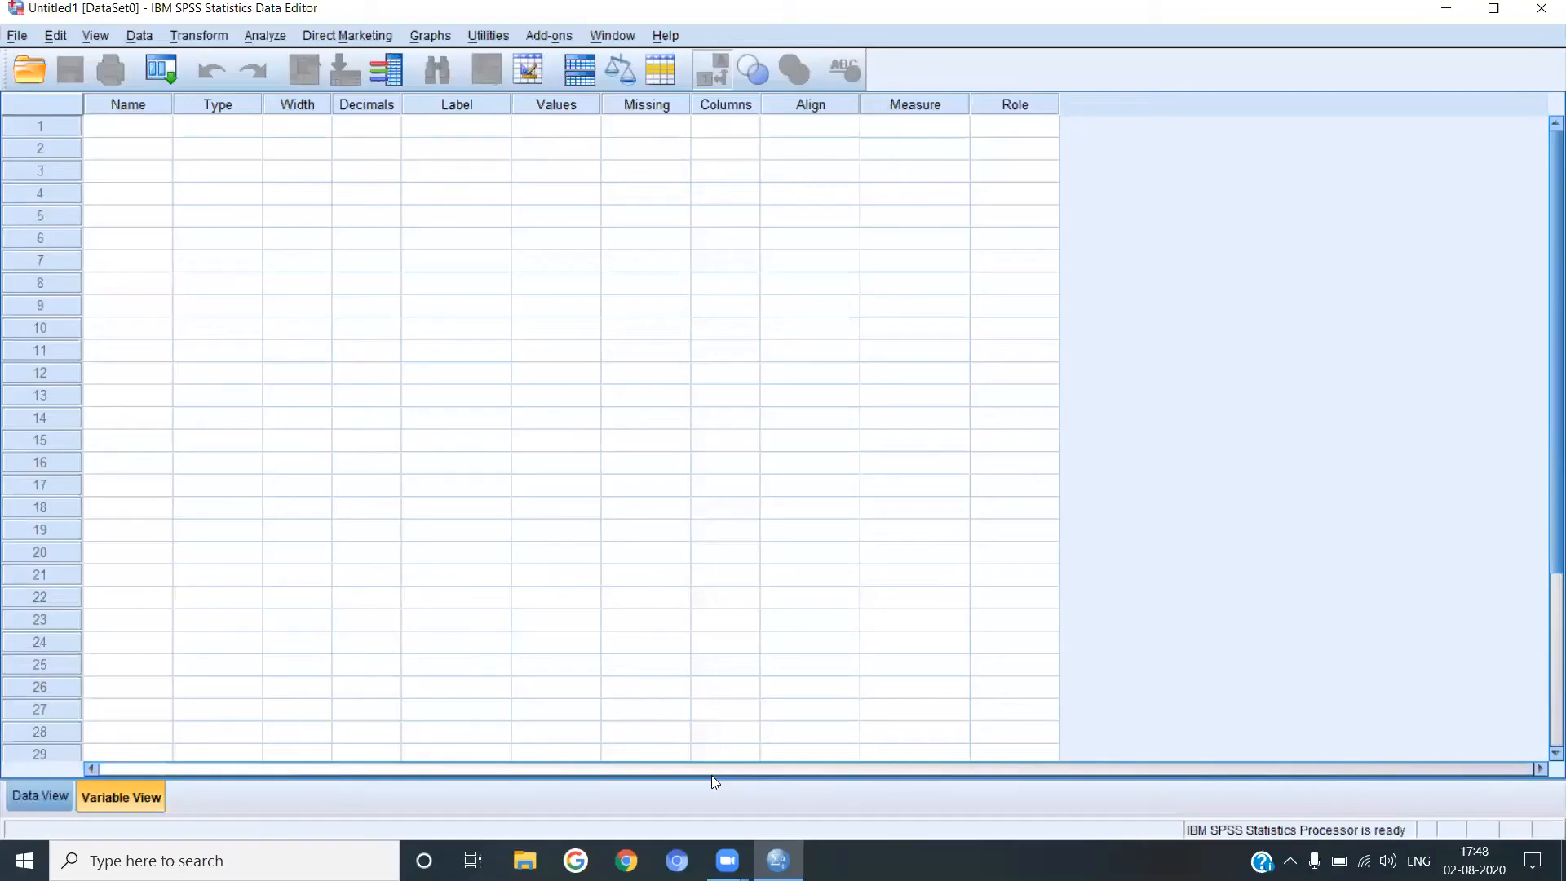
left_click(142, 127)
type("Studentname")
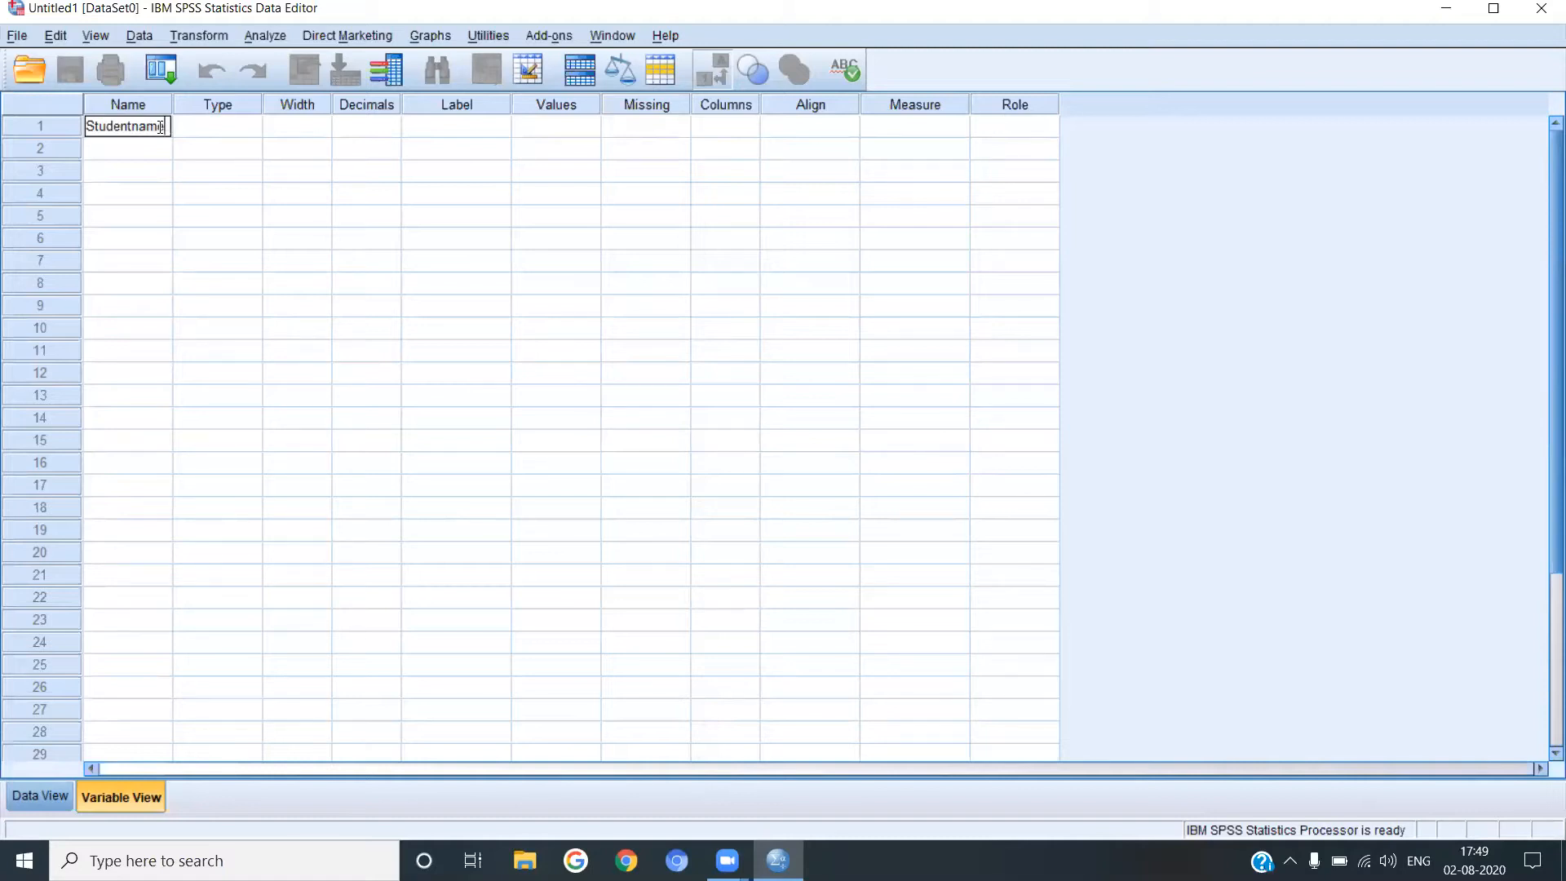
left_click(140, 153)
key("Right")
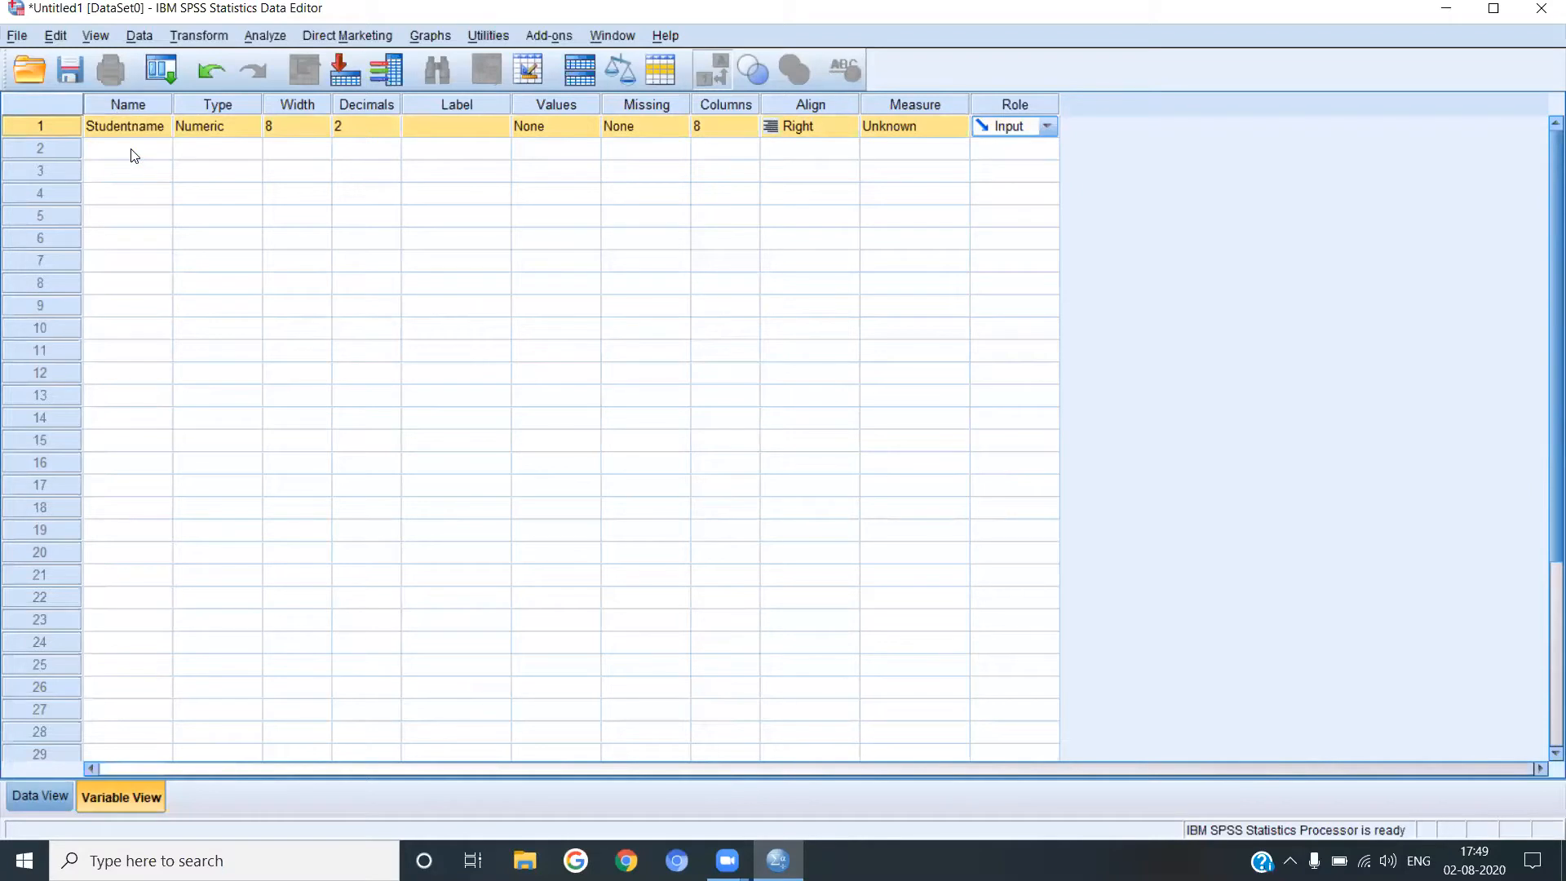
Try to add a second variable in row 2 with a name beginning with "student"
left_click(133, 152)
type("stud")
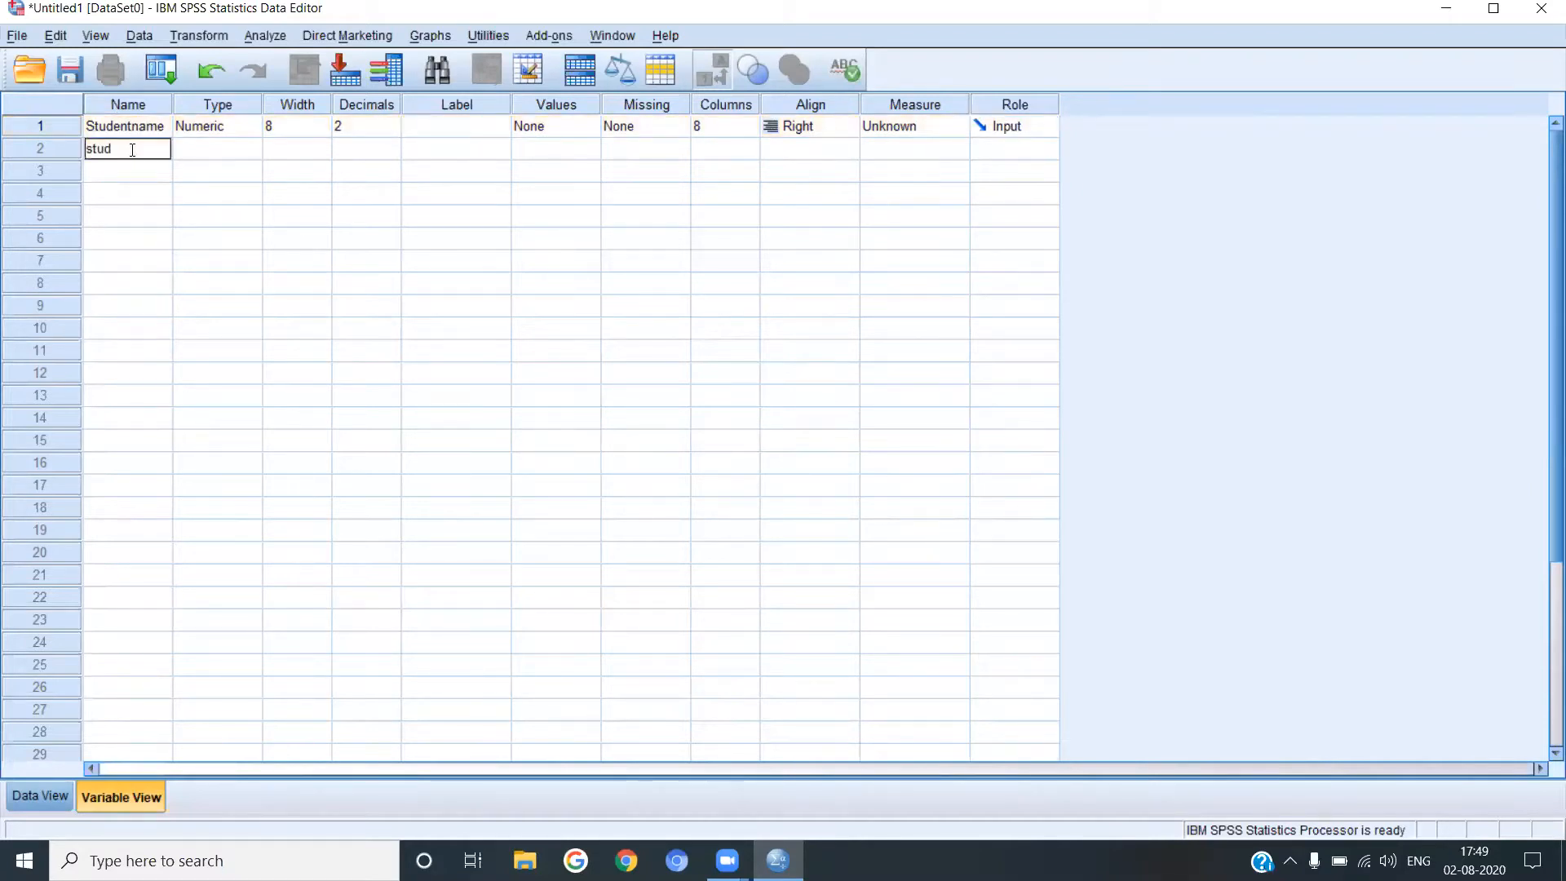
type("entnam")
key("Return")
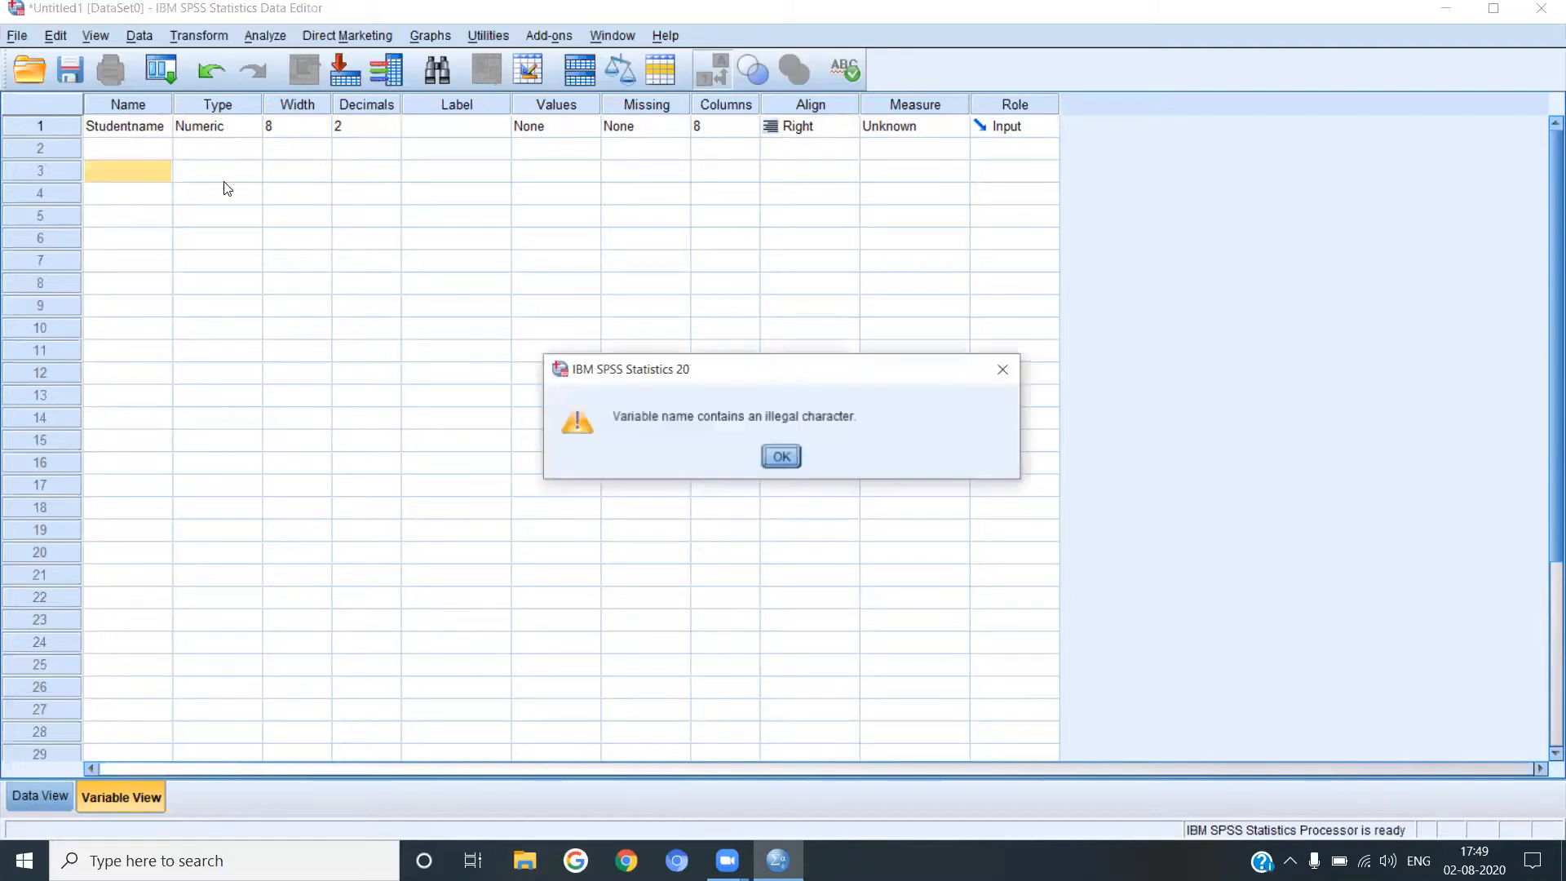
left_click(782, 460)
Change the variable type of Studentname to String
left_click(148, 124)
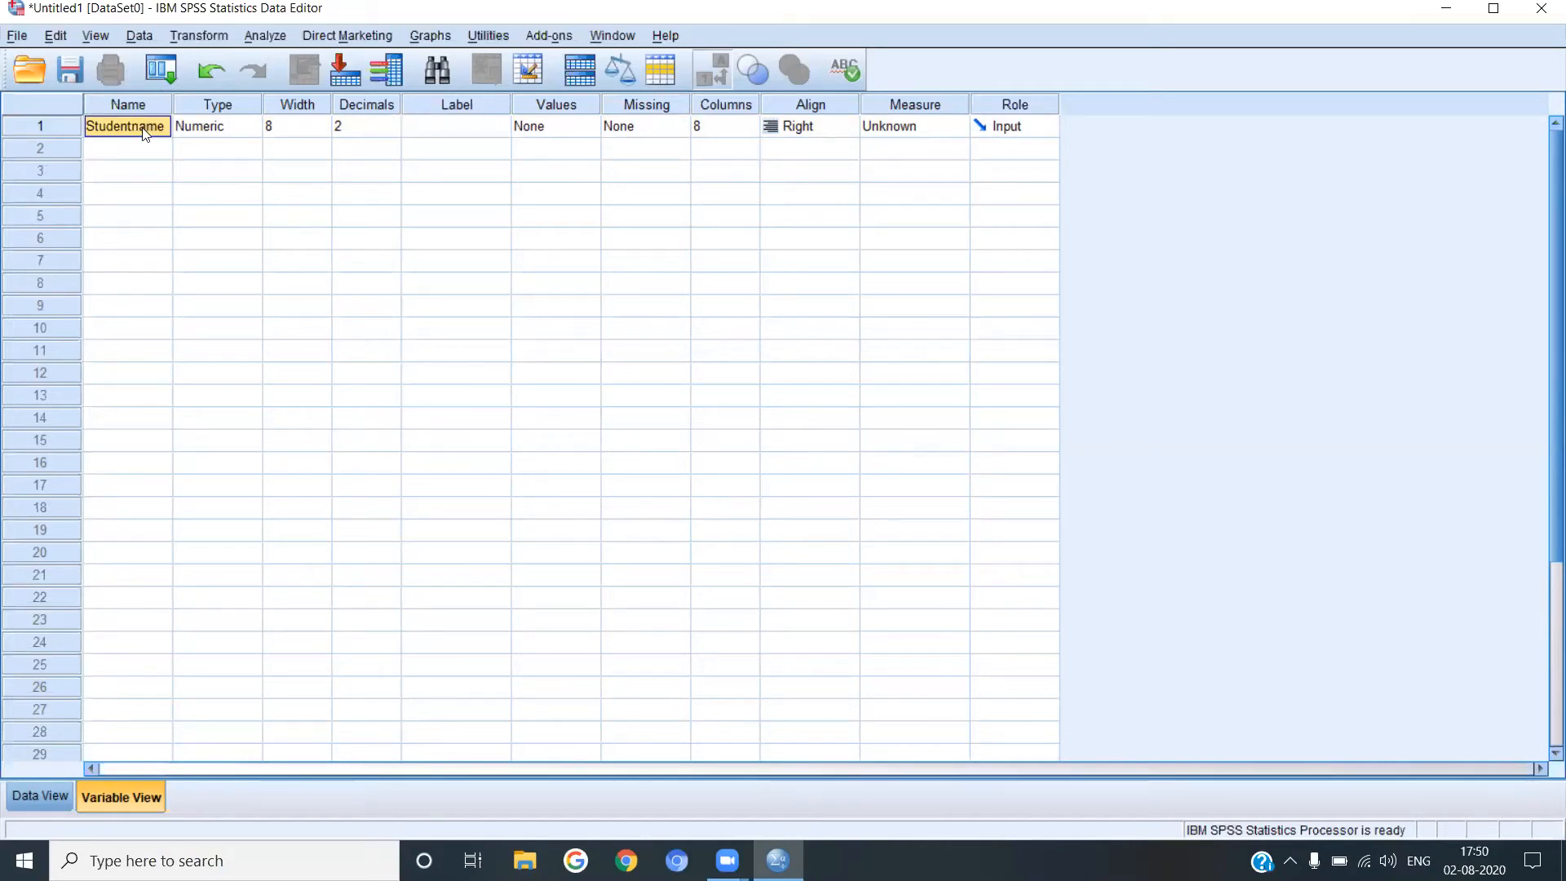
left_click(218, 131)
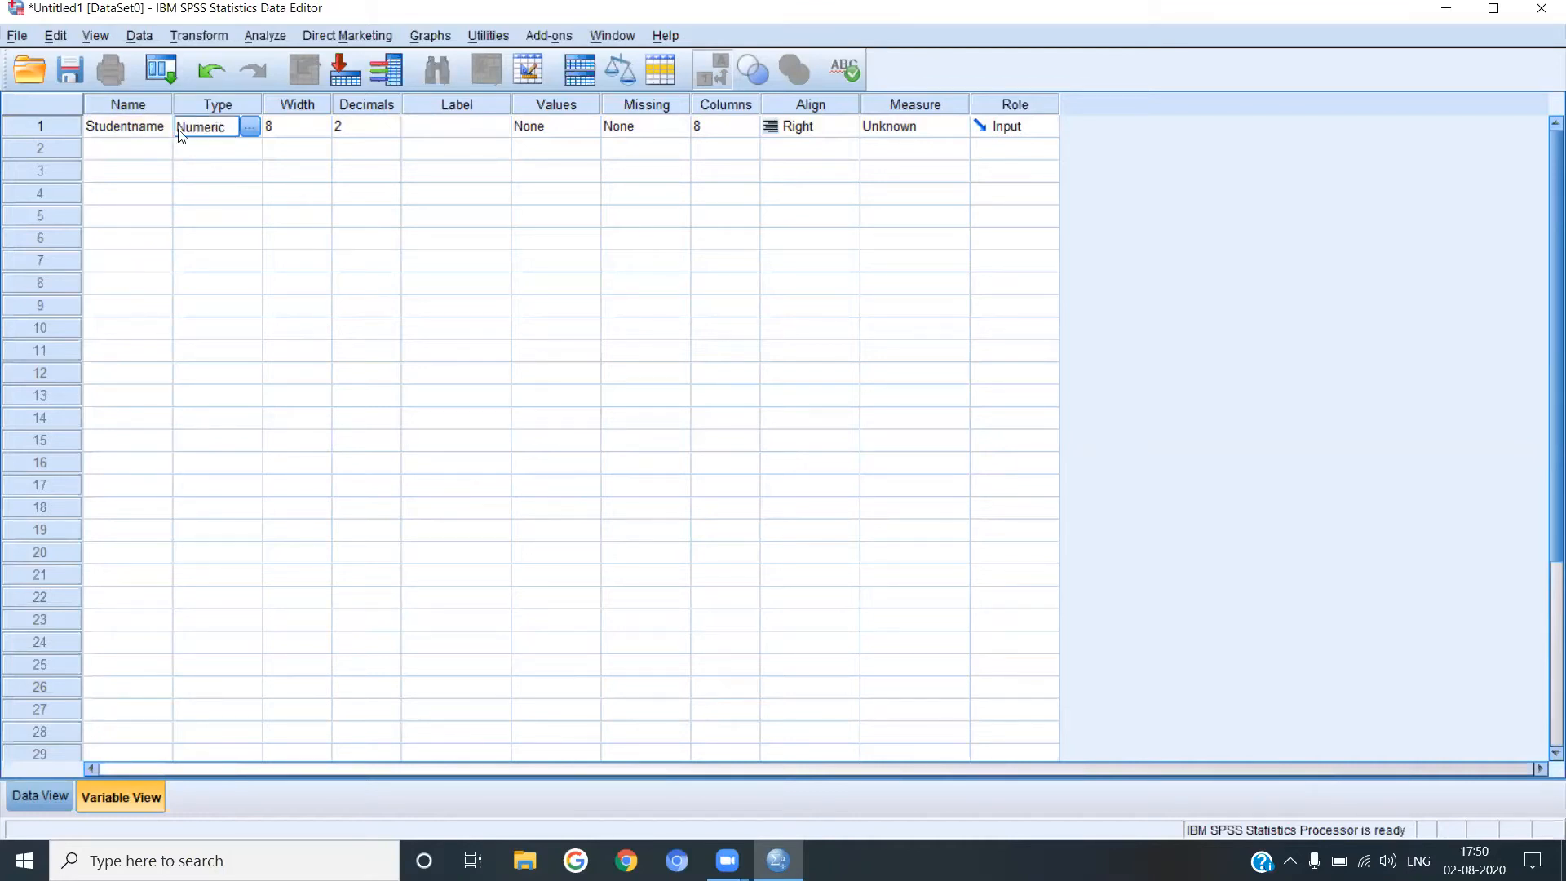
left_click(250, 126)
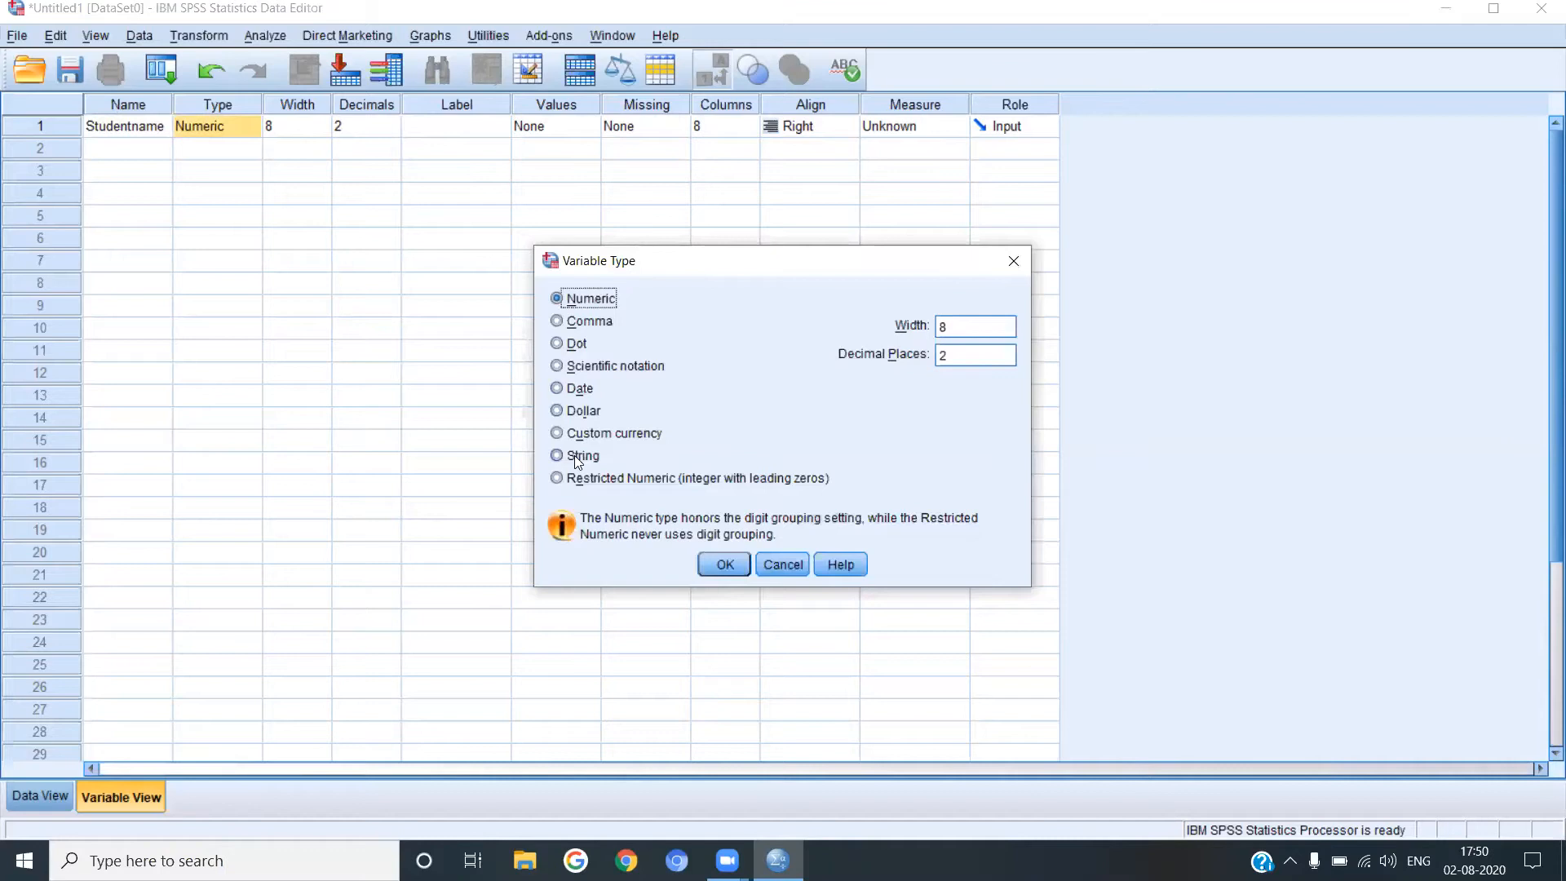
left_click(557, 455)
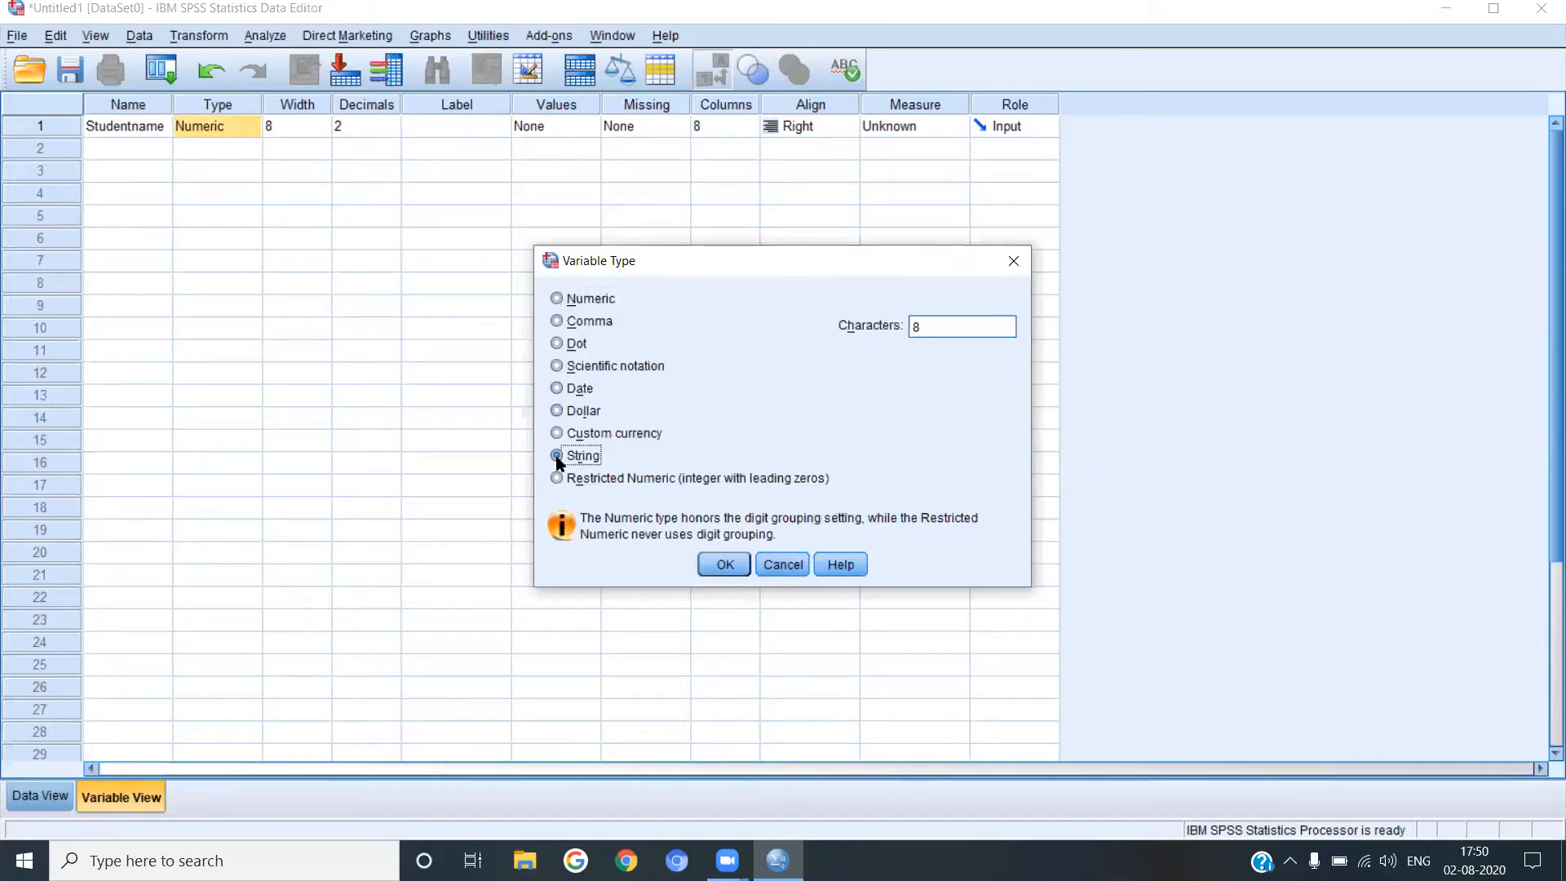
left_click(719, 567)
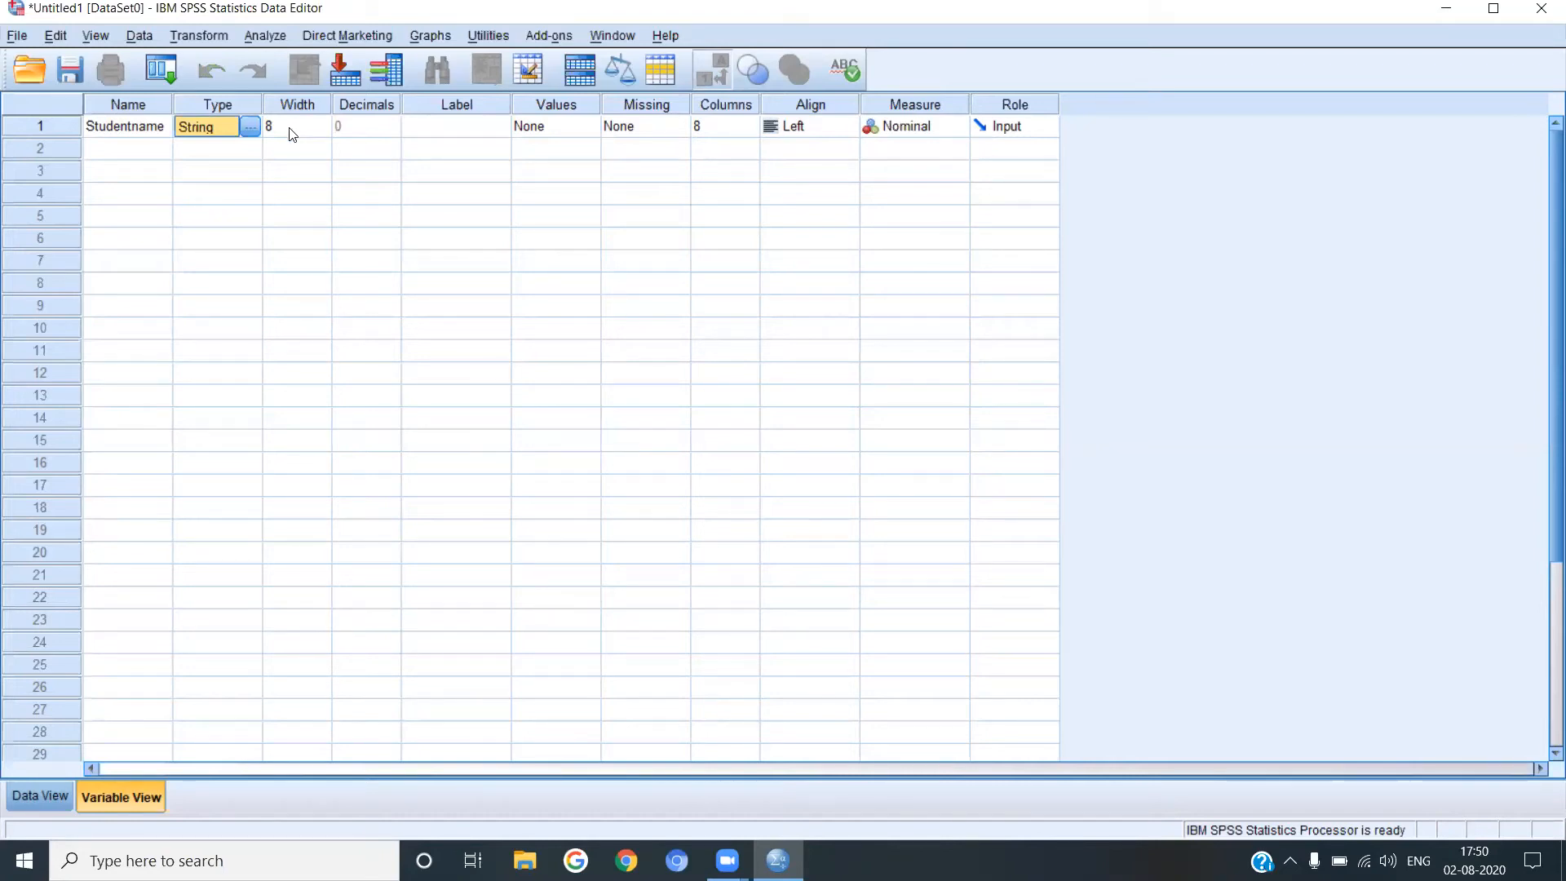
Give the Studentname variable the label "Student Name"
left_click(360, 130)
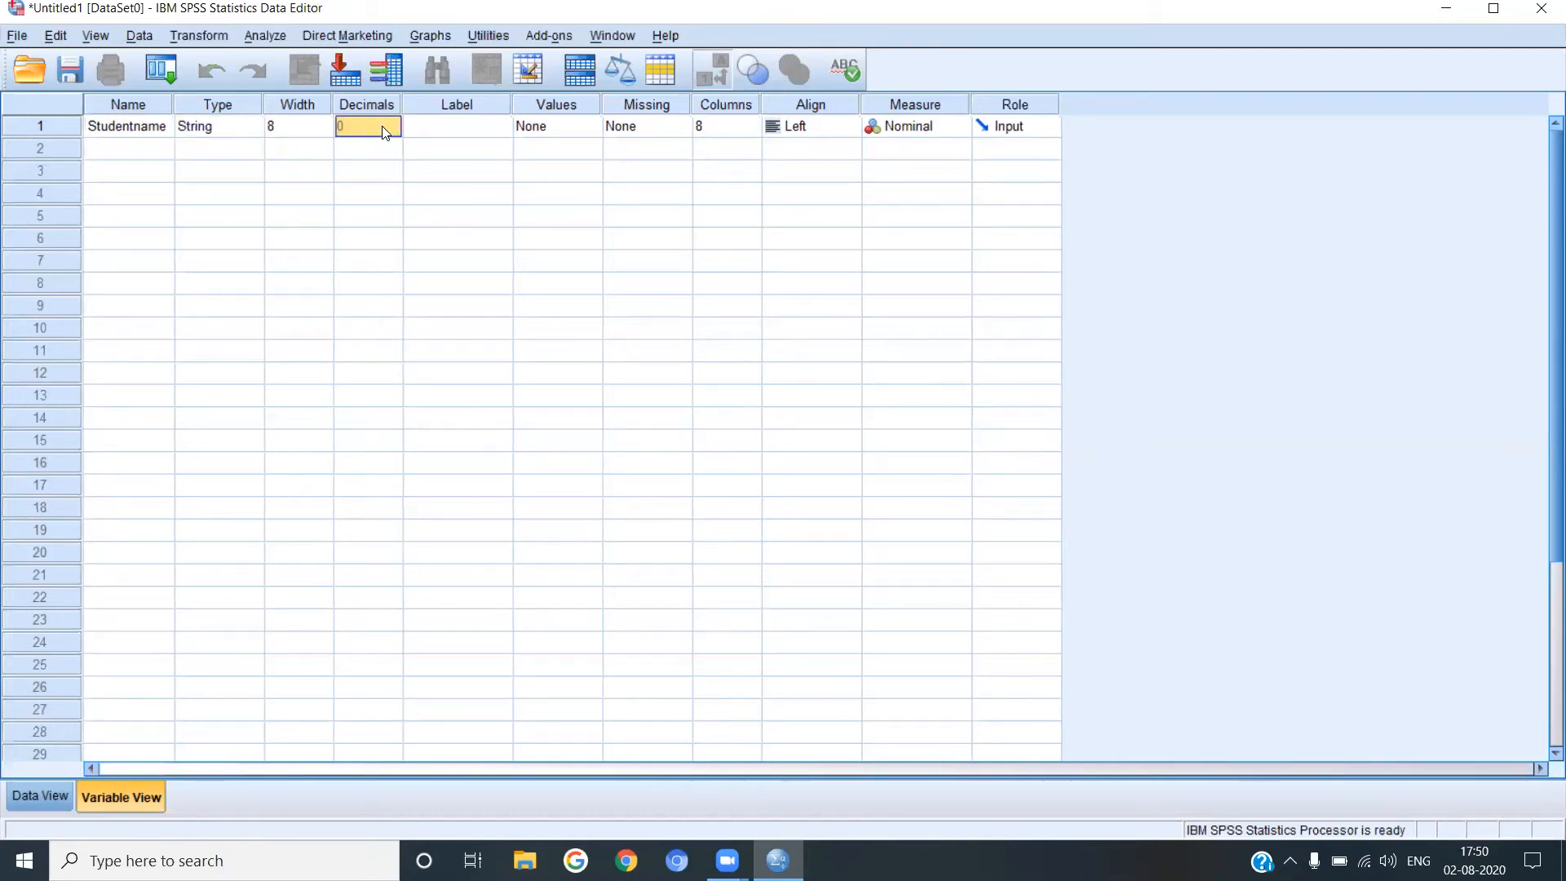
left_click(416, 135)
left_click(390, 127)
double_click(457, 126)
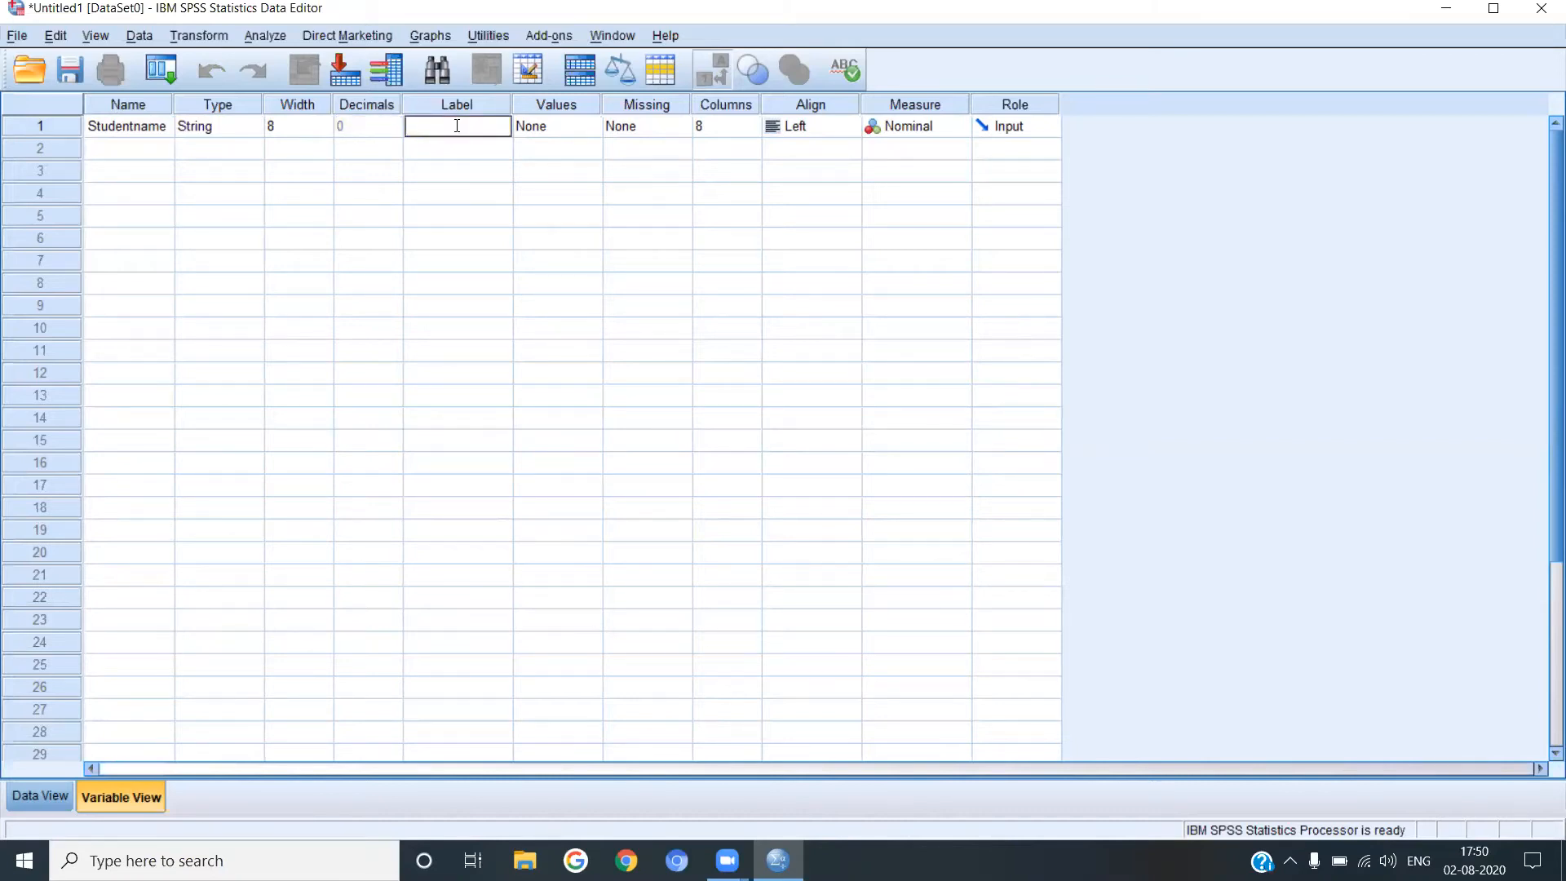
type("Student Name")
left_click(560, 134)
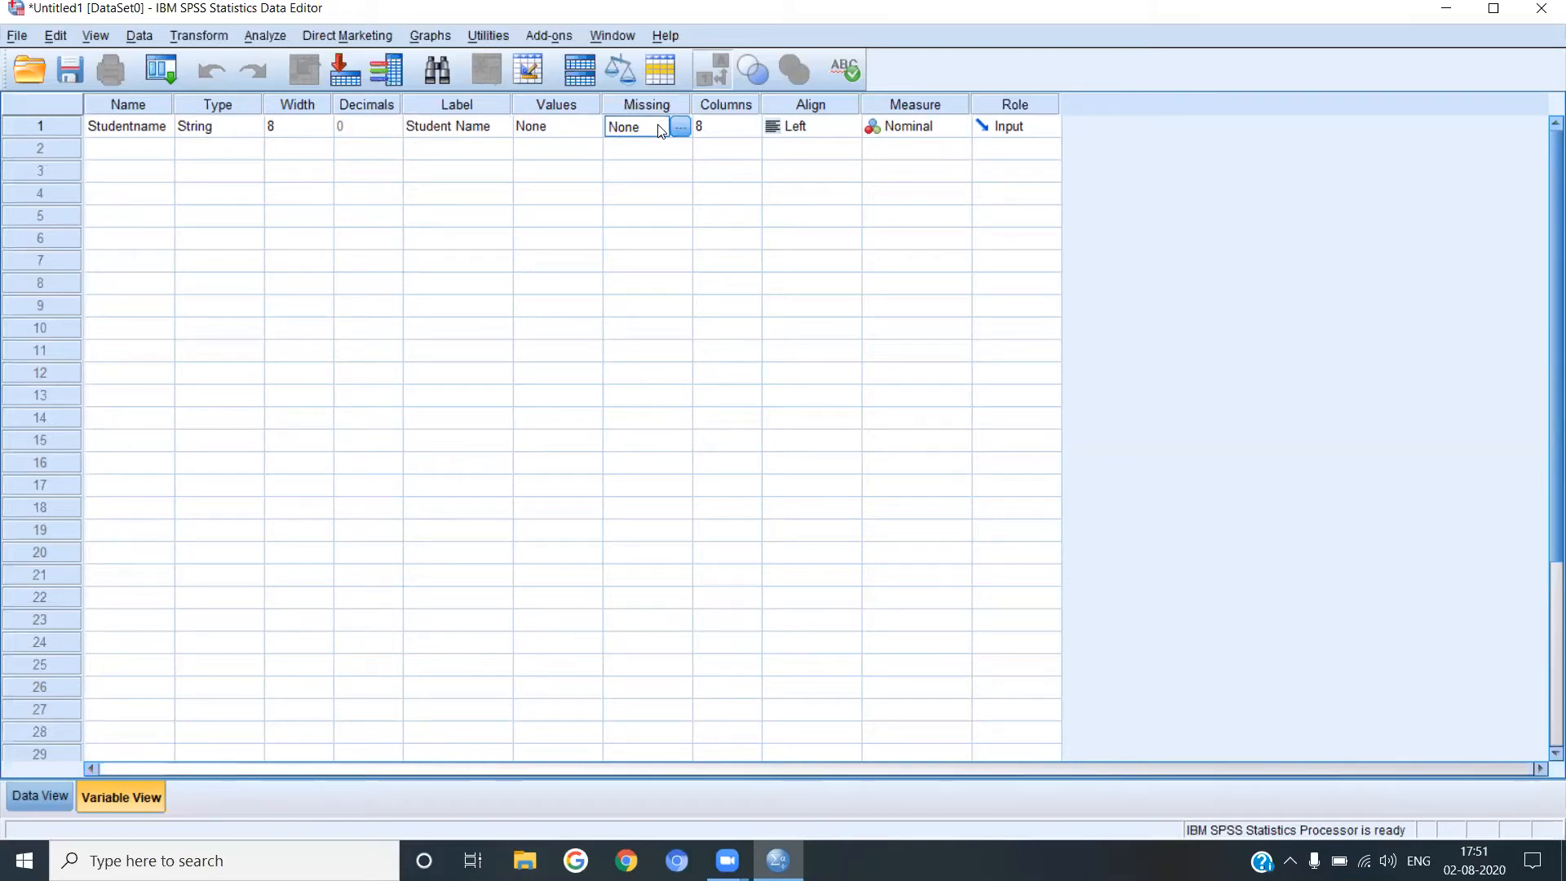
Review the column width, alignment and measure options of Studentname, keeping 8, Left and Nominal
left_click(733, 124)
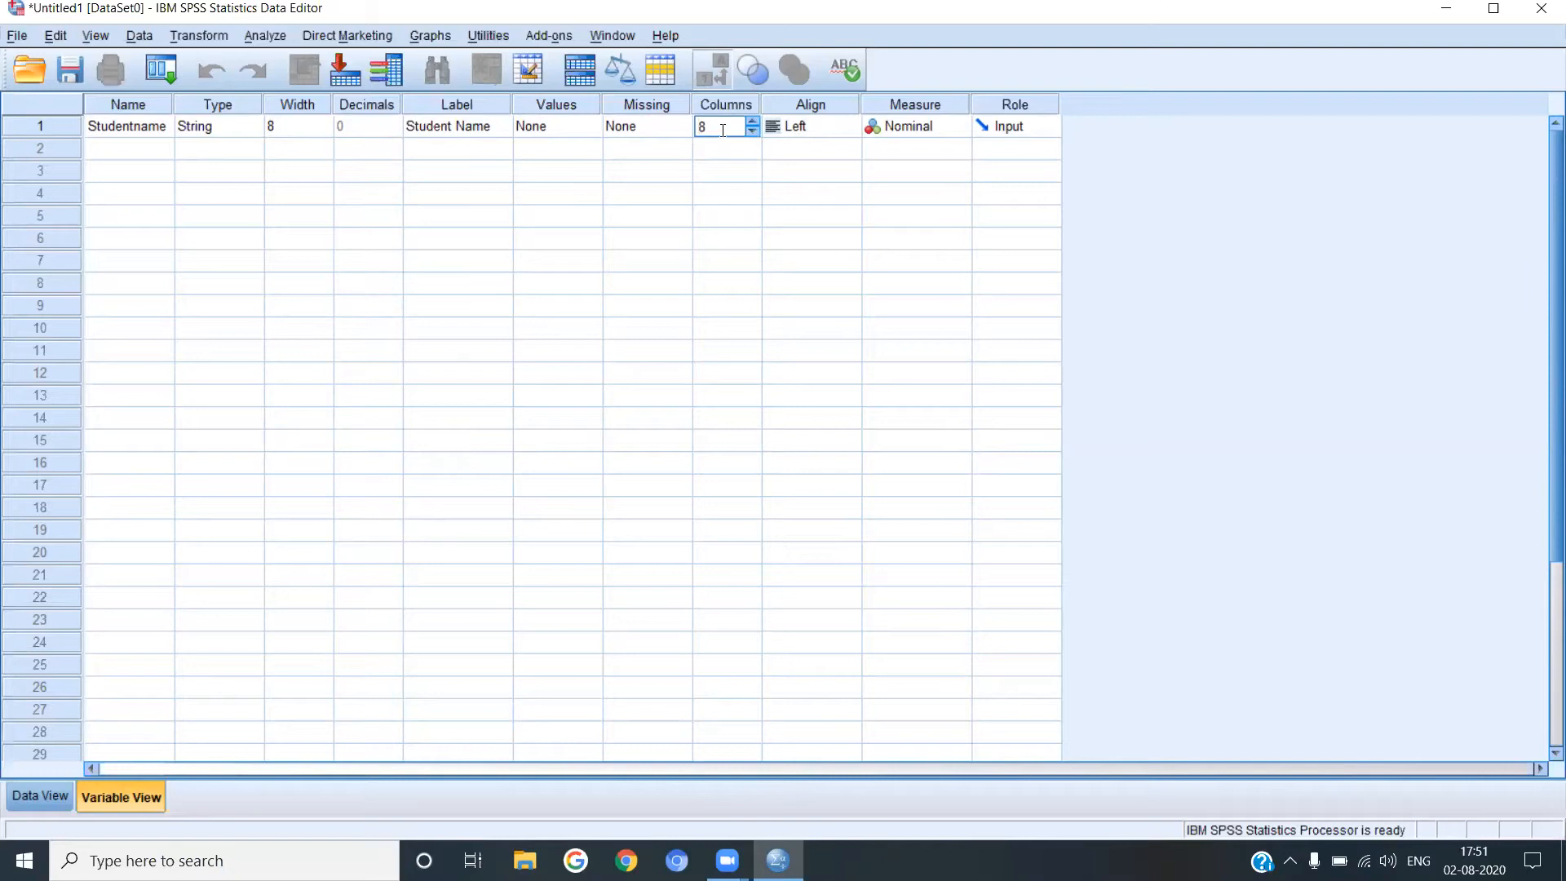
left_click(752, 130)
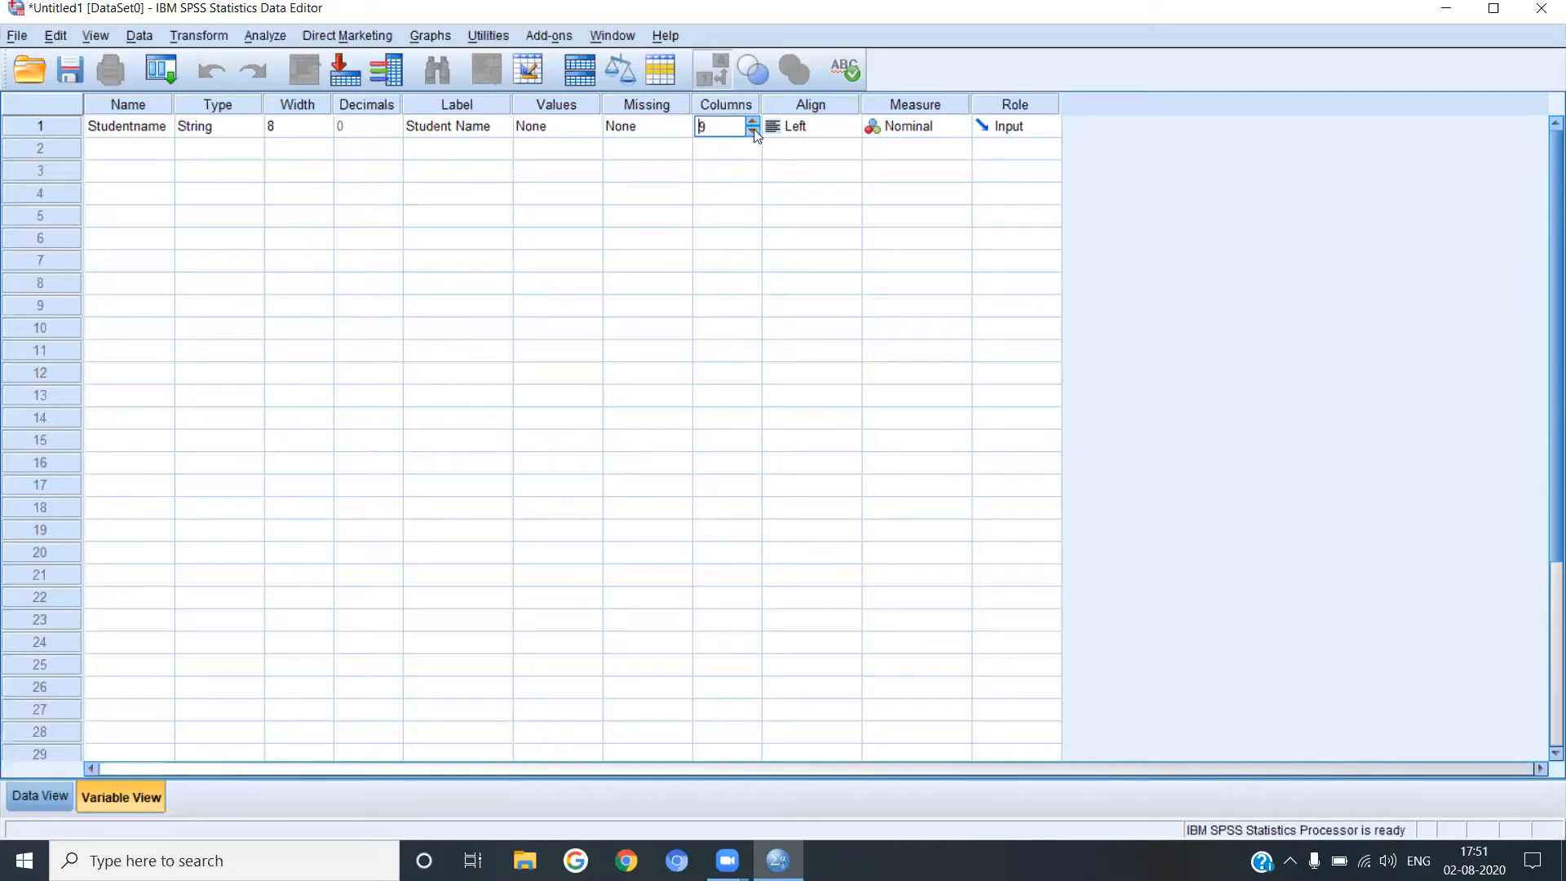
left_click(825, 132)
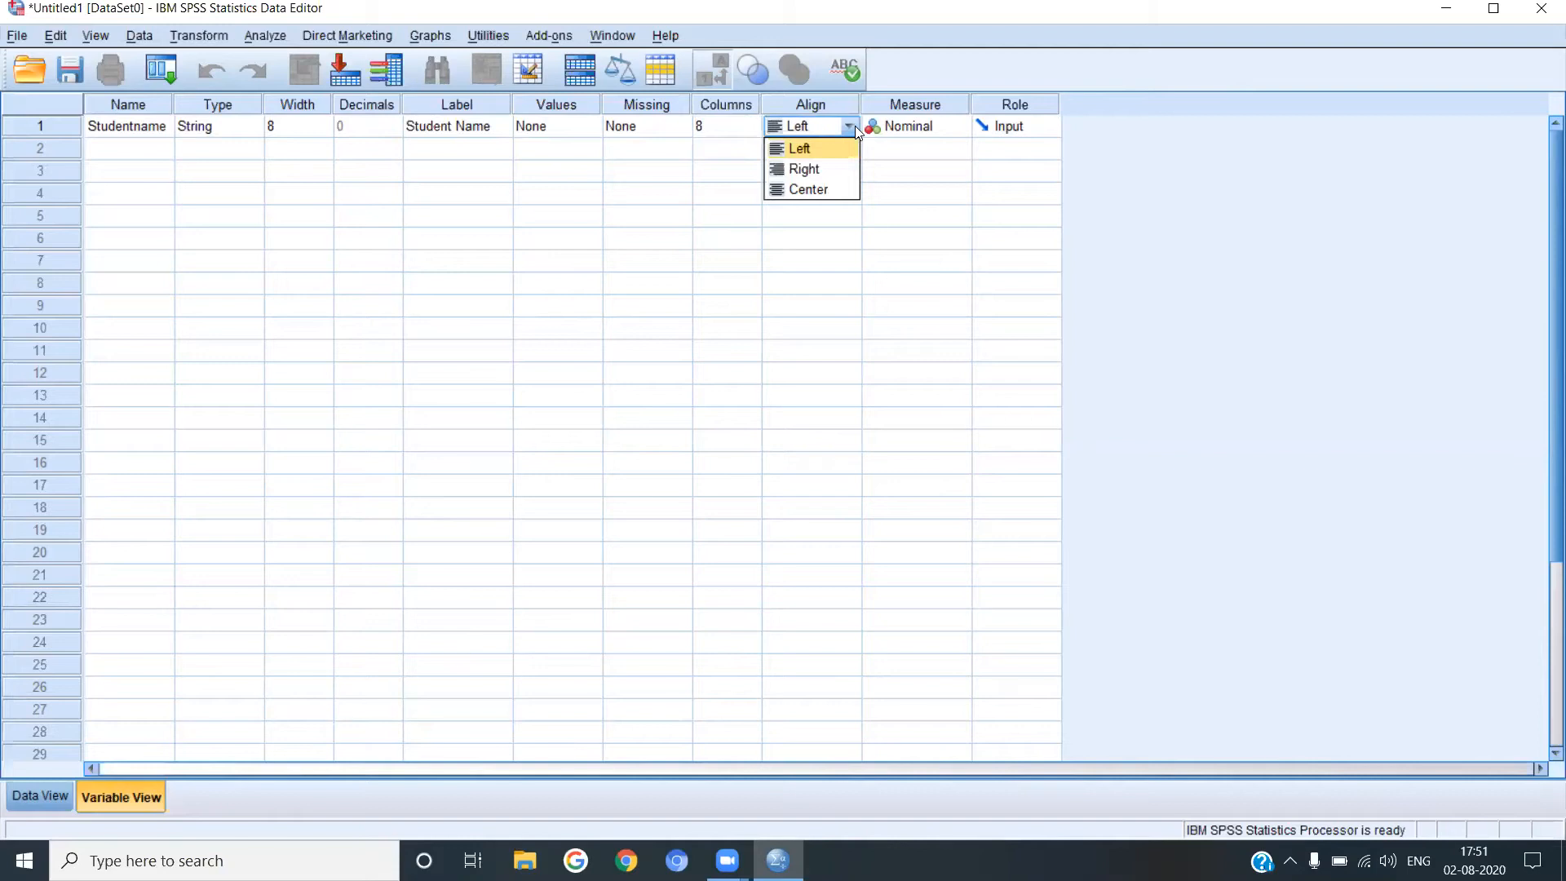
left_click(825, 146)
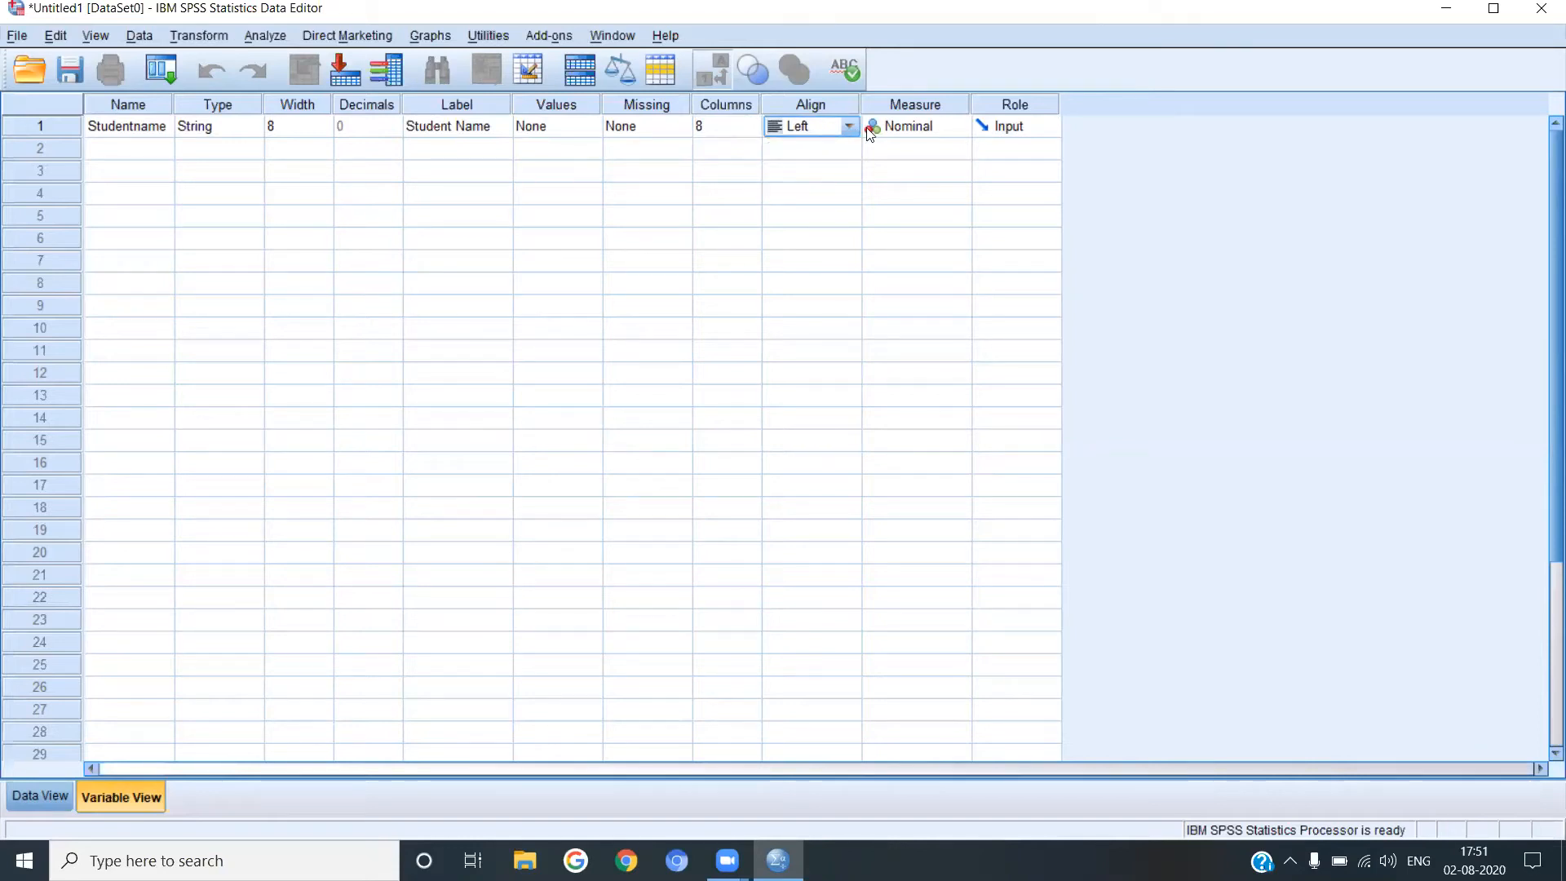
left_click(920, 132)
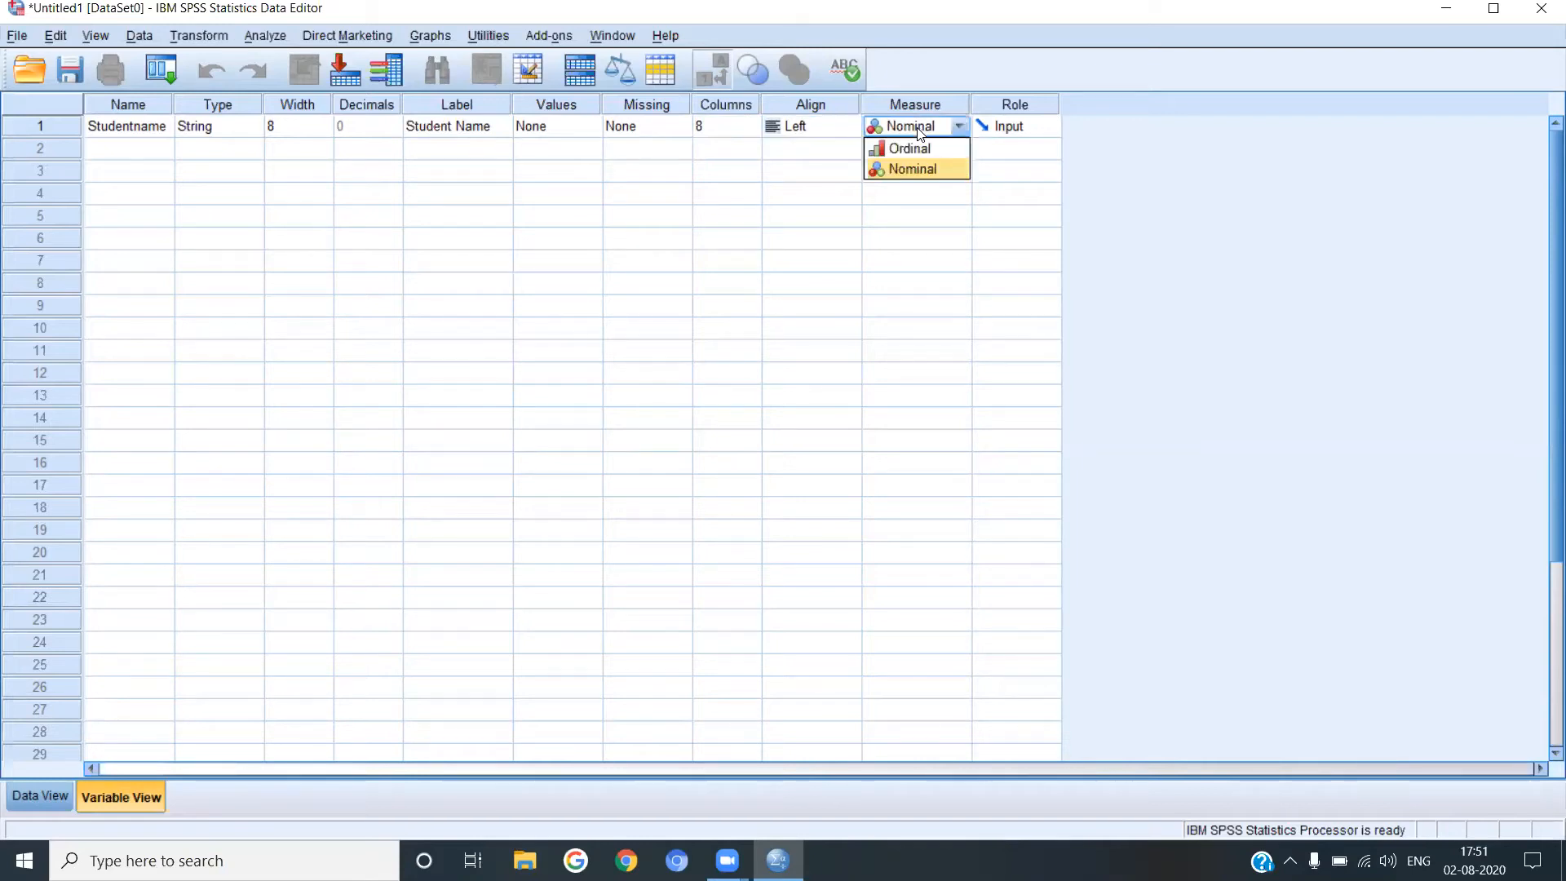
left_click(933, 128)
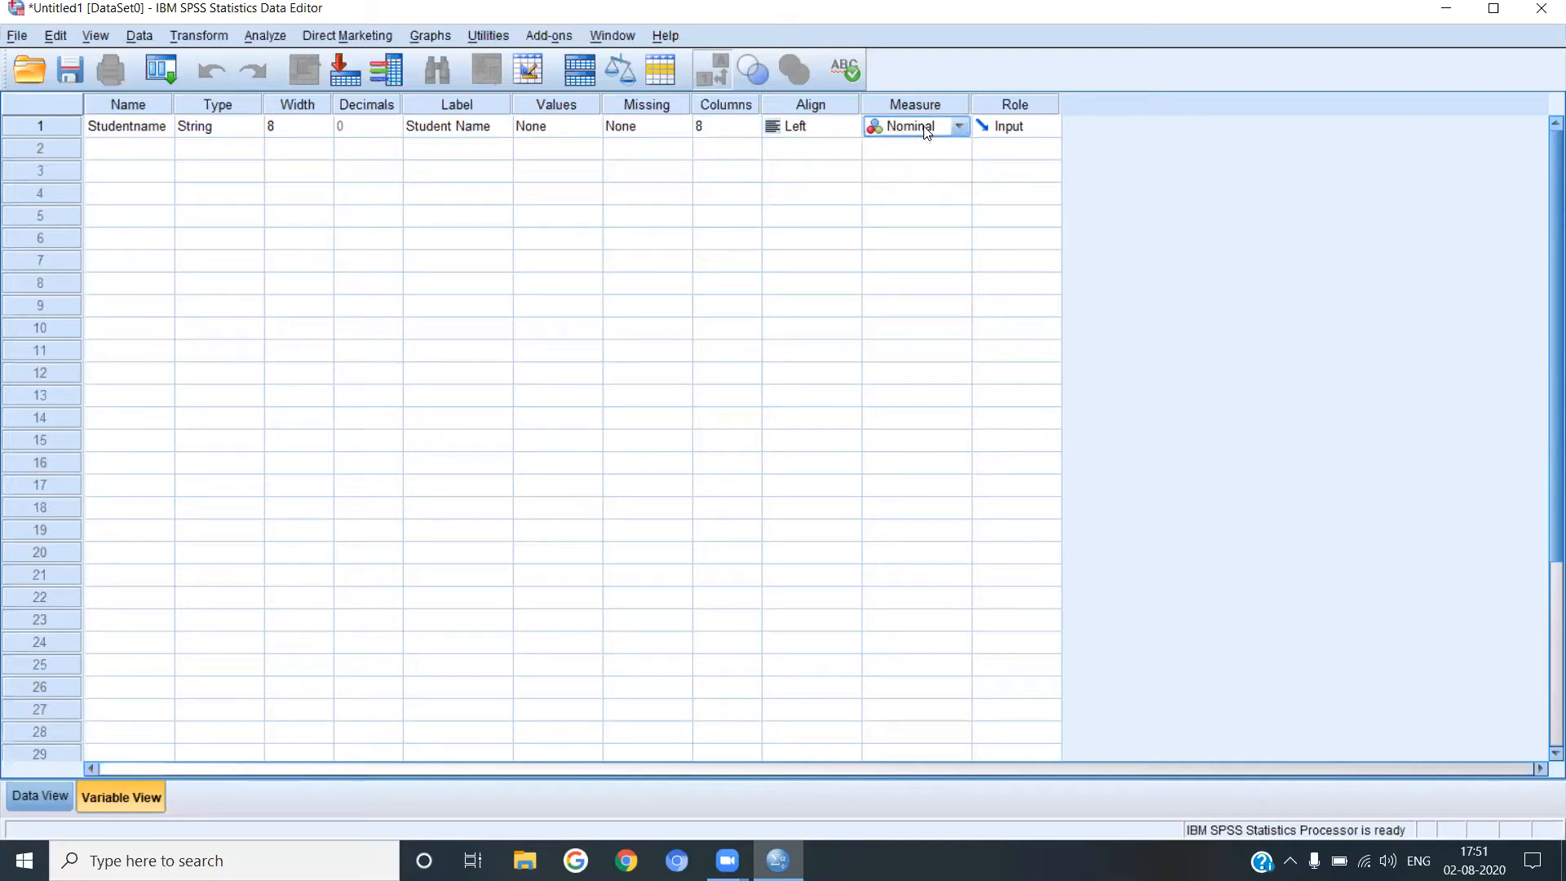
Add a second variable named Gender in row 2 and set its decimals to 0
left_click(154, 148)
left_click(153, 150)
type("Gender")
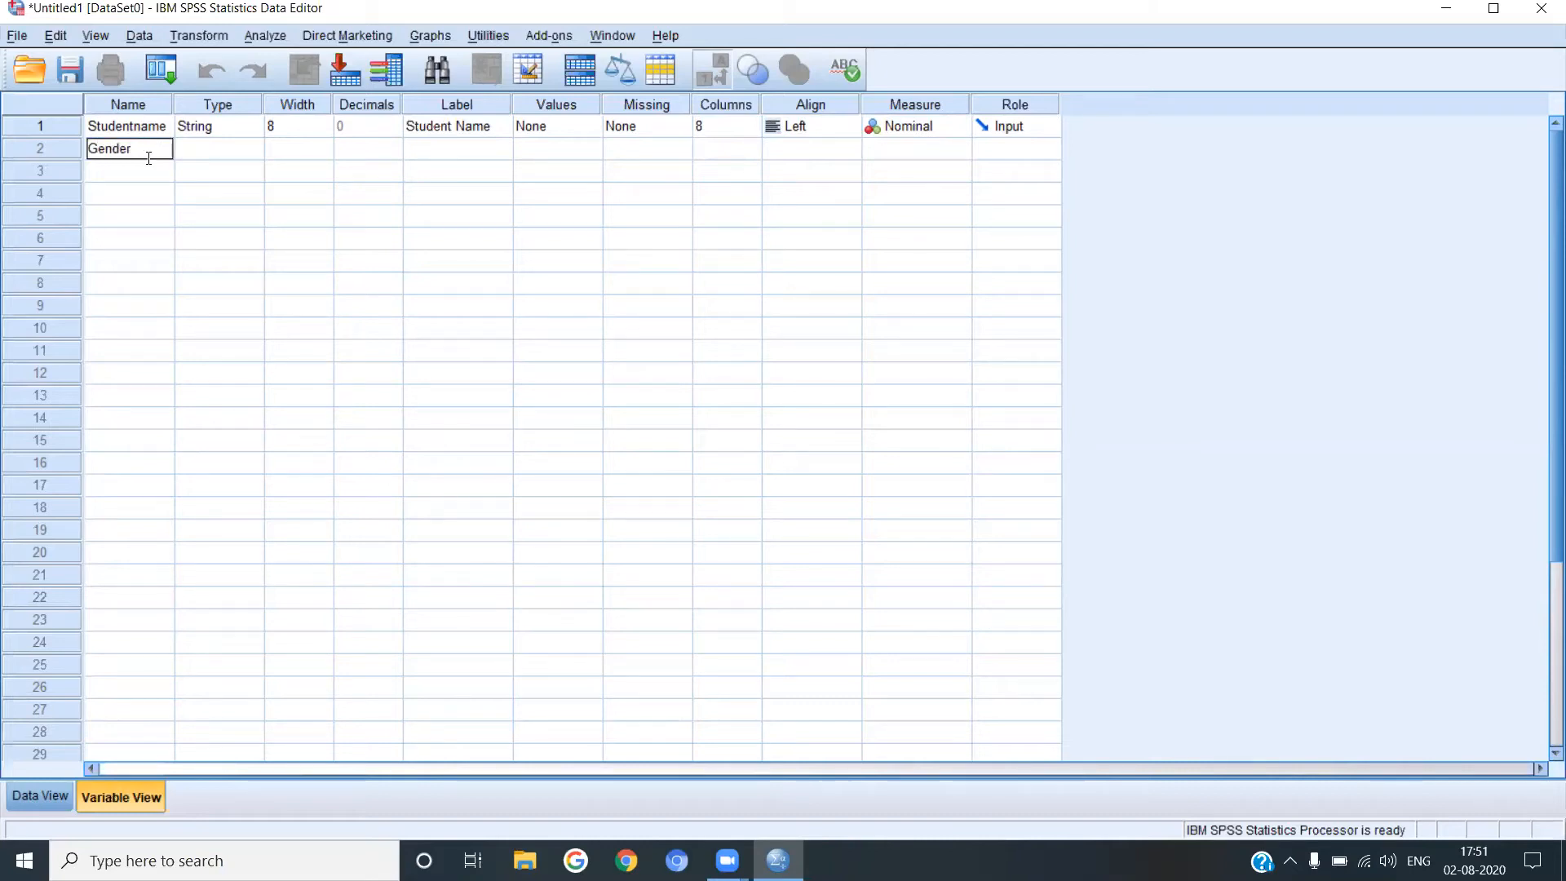
left_click(212, 153)
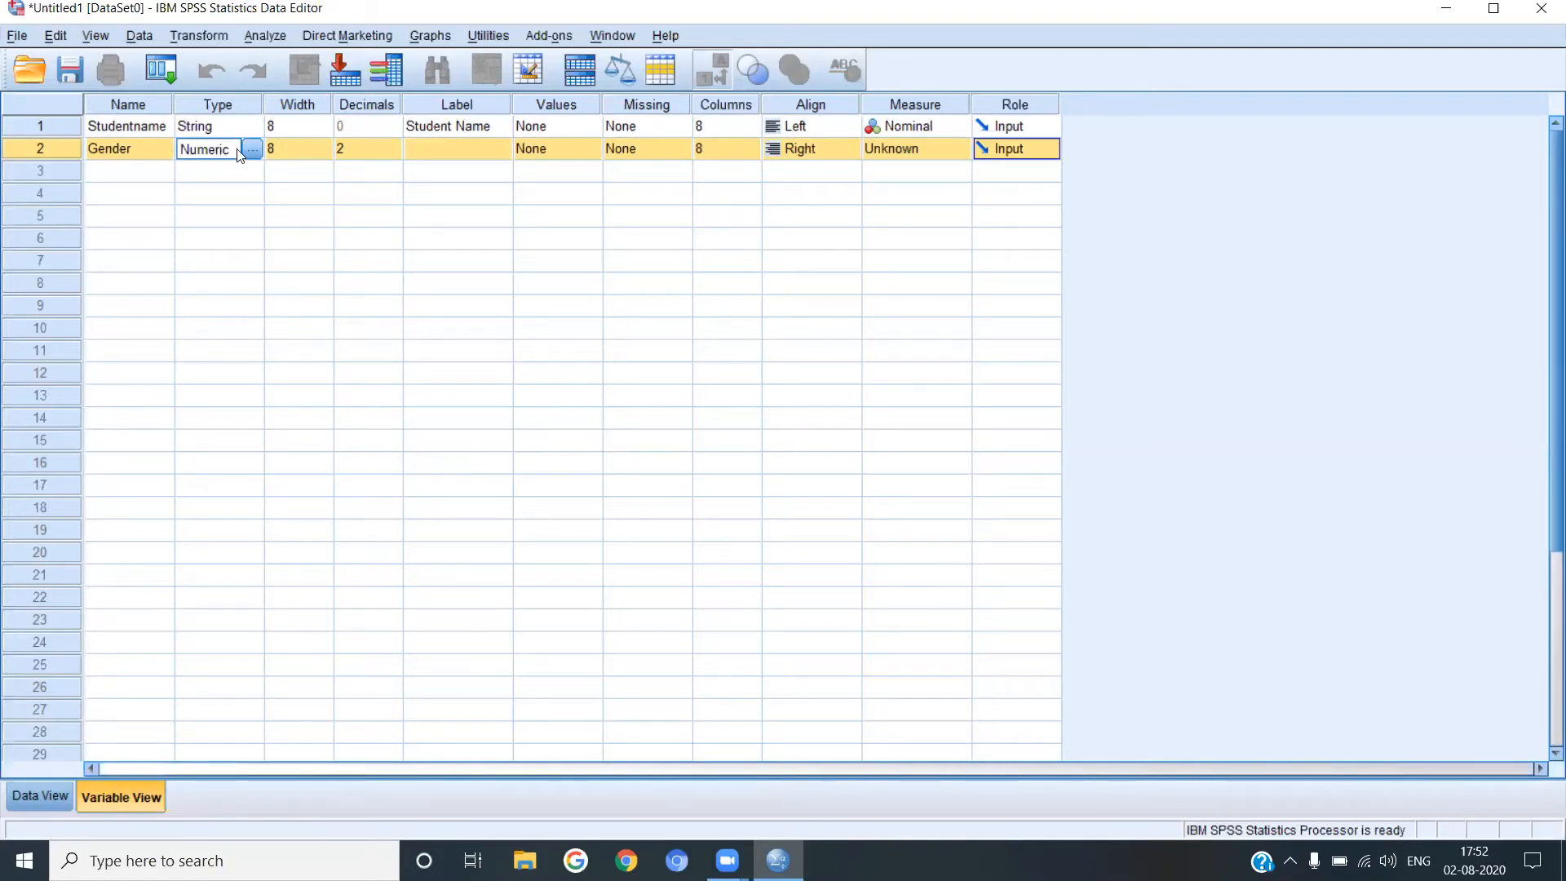
left_click(366, 150)
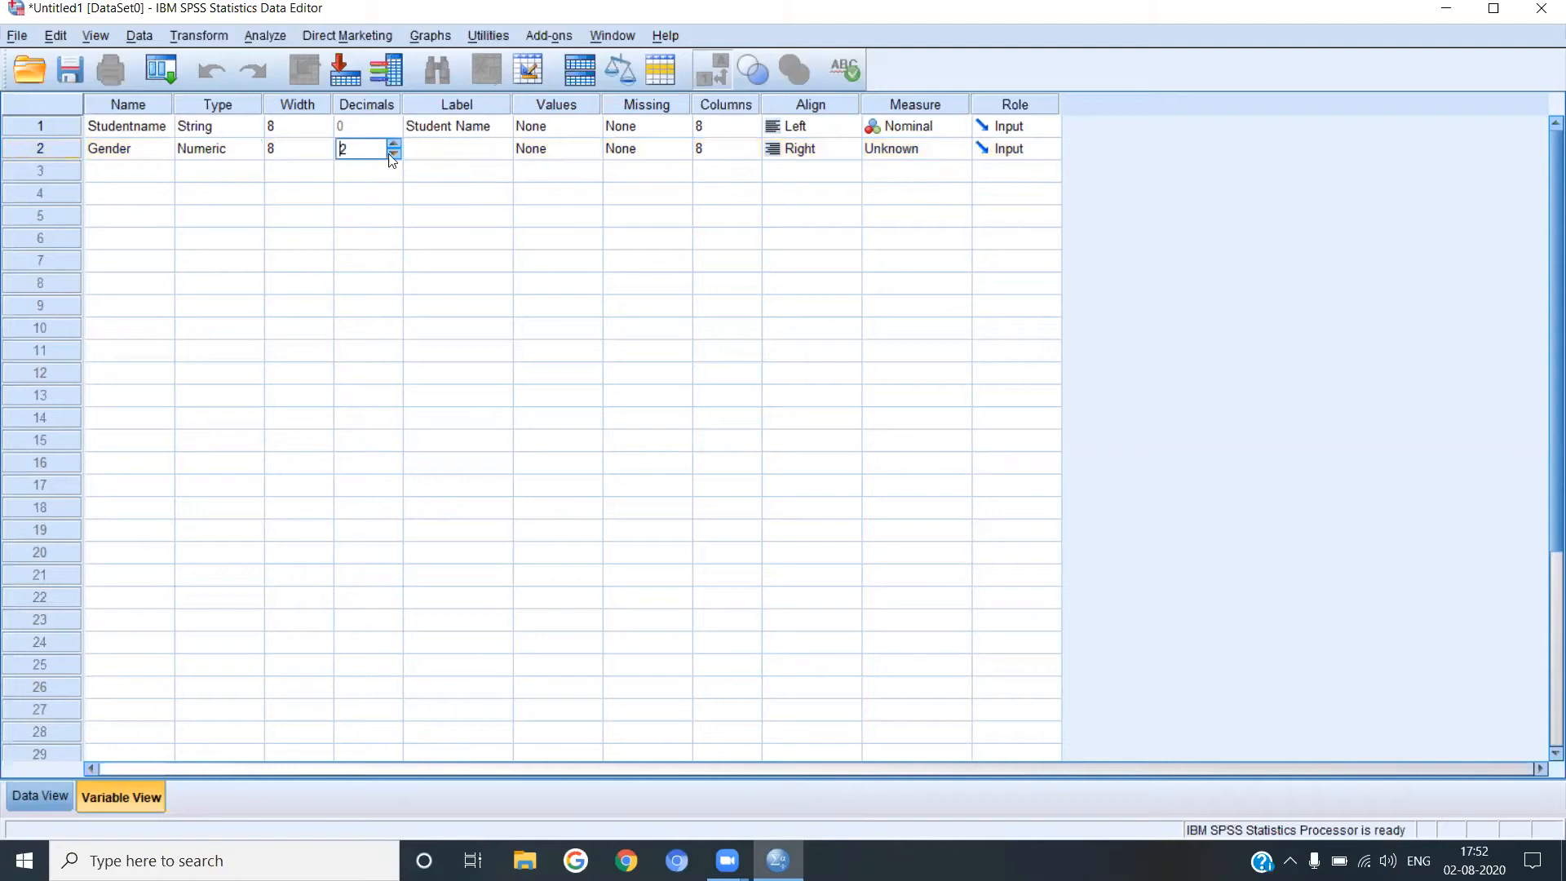
left_click(396, 154)
left_click(396, 154)
Give the Gender variable the label "Gender of Respondent"
left_click(460, 151)
left_click(460, 151)
type("G")
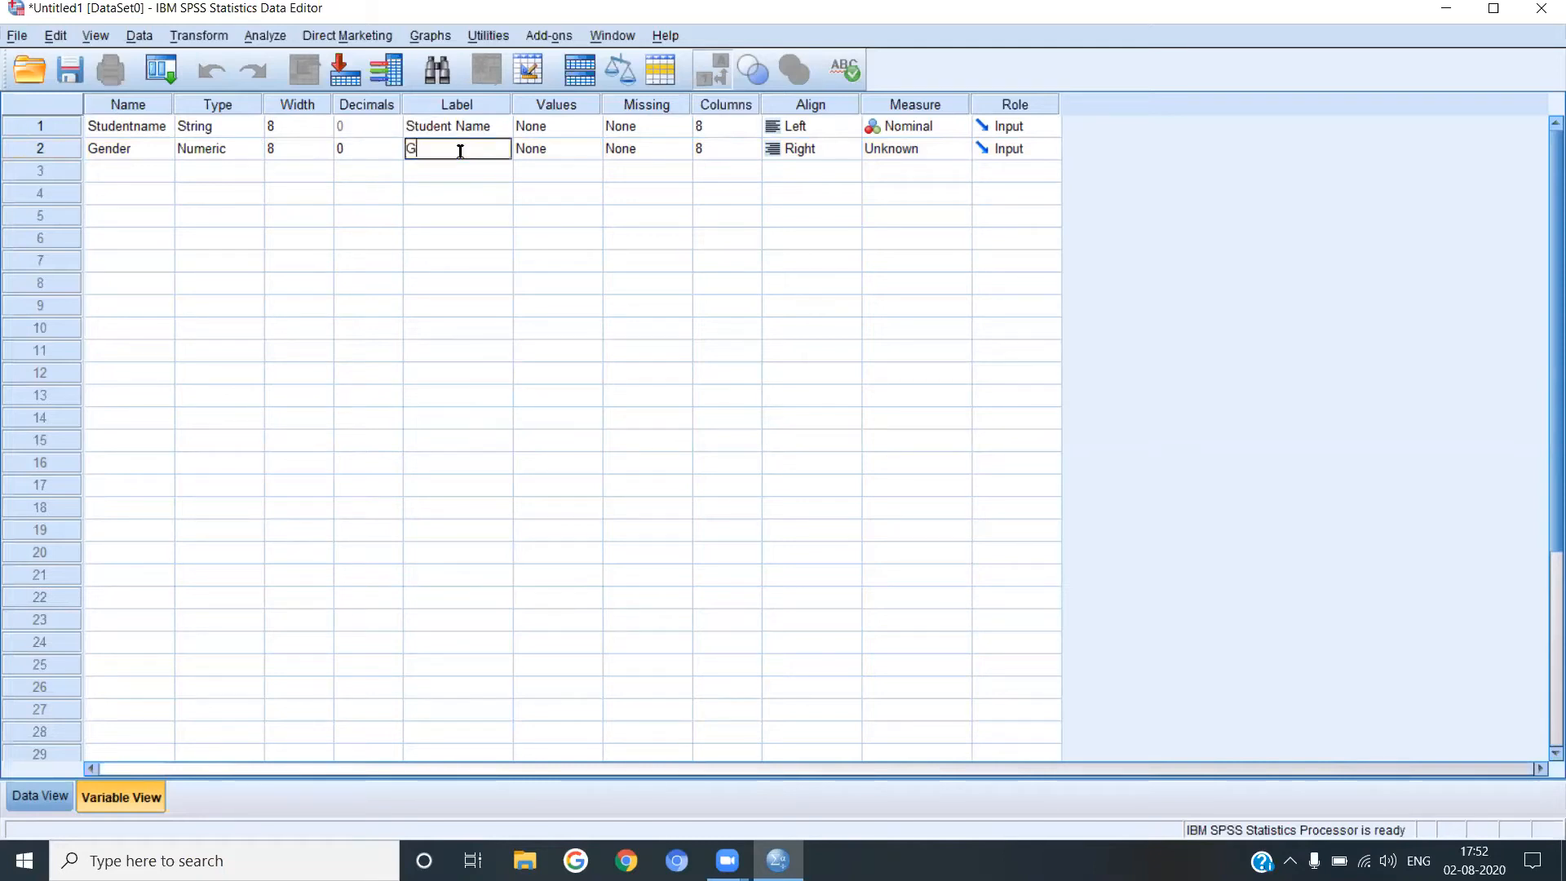
type("ender of Respondent")
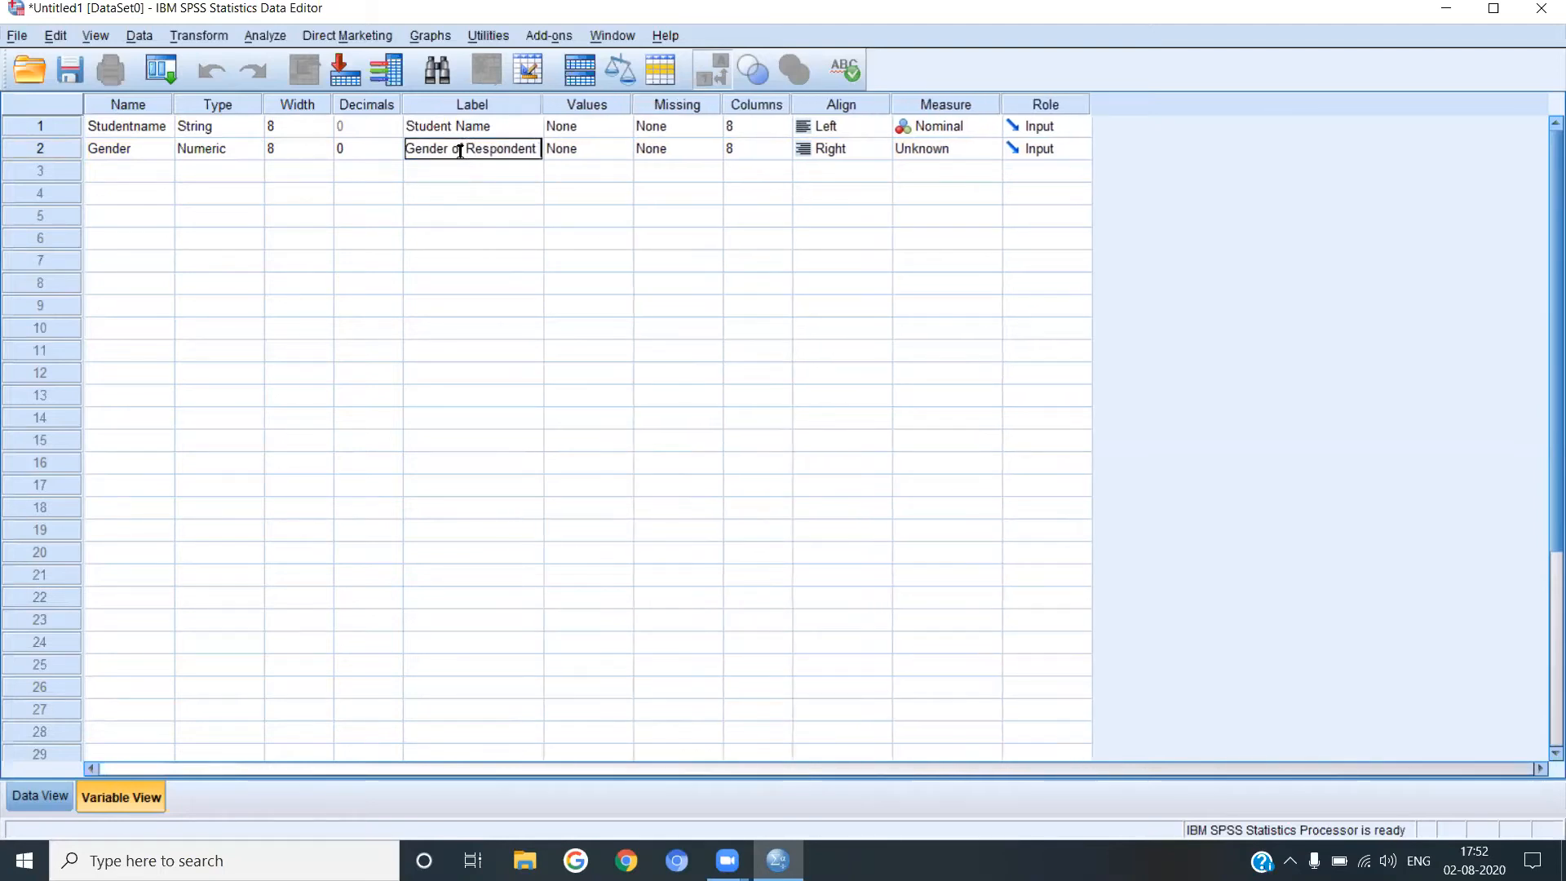
Add a value label to the Gender variable that codes 1 as "Male"
left_click(586, 152)
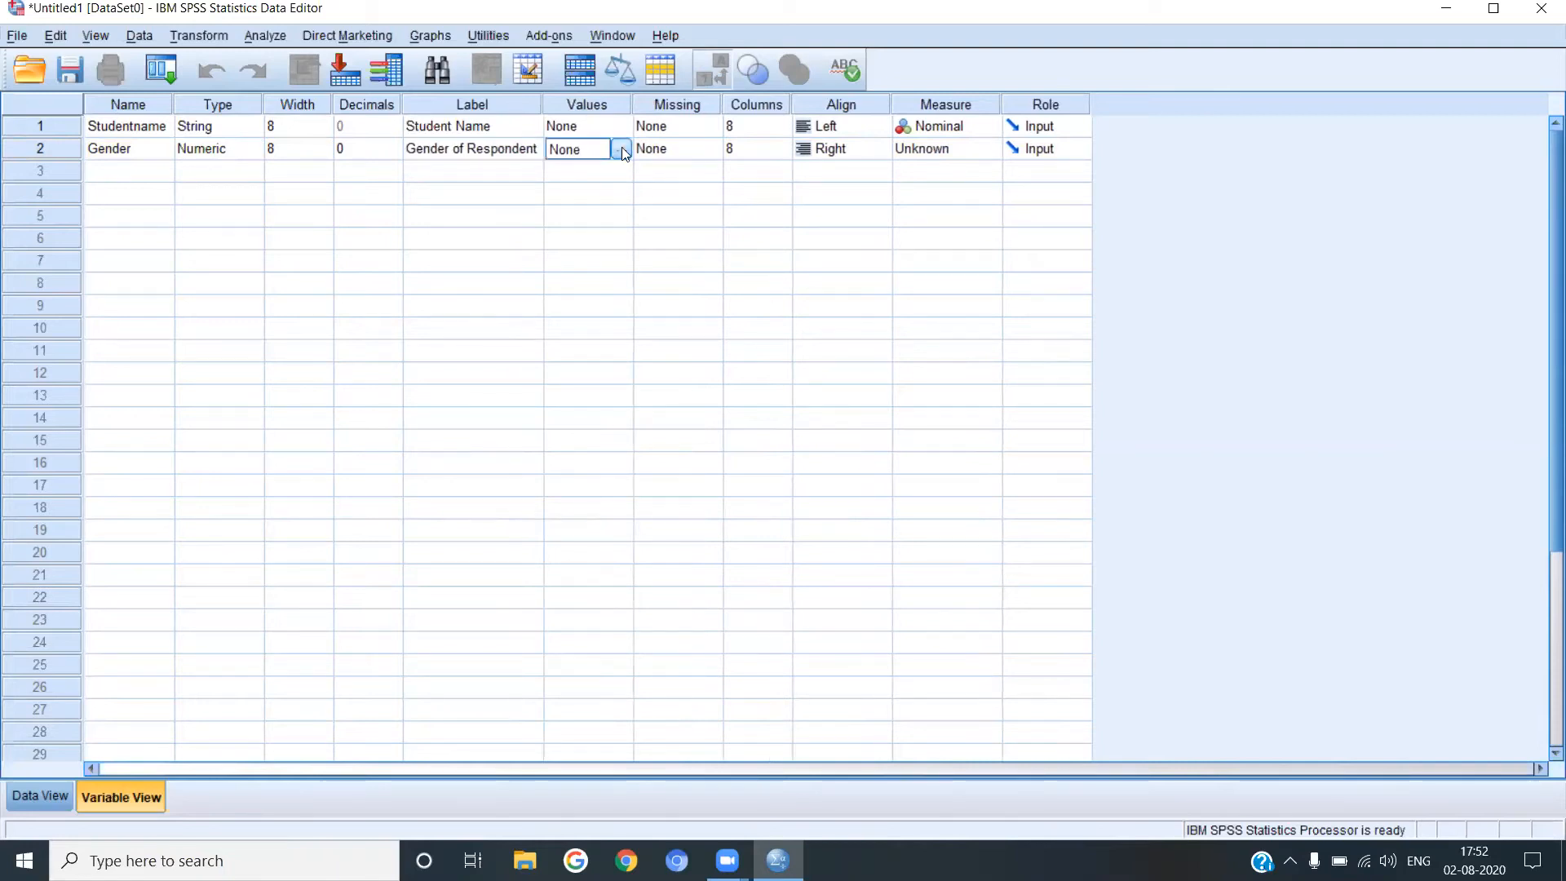
left_click(621, 148)
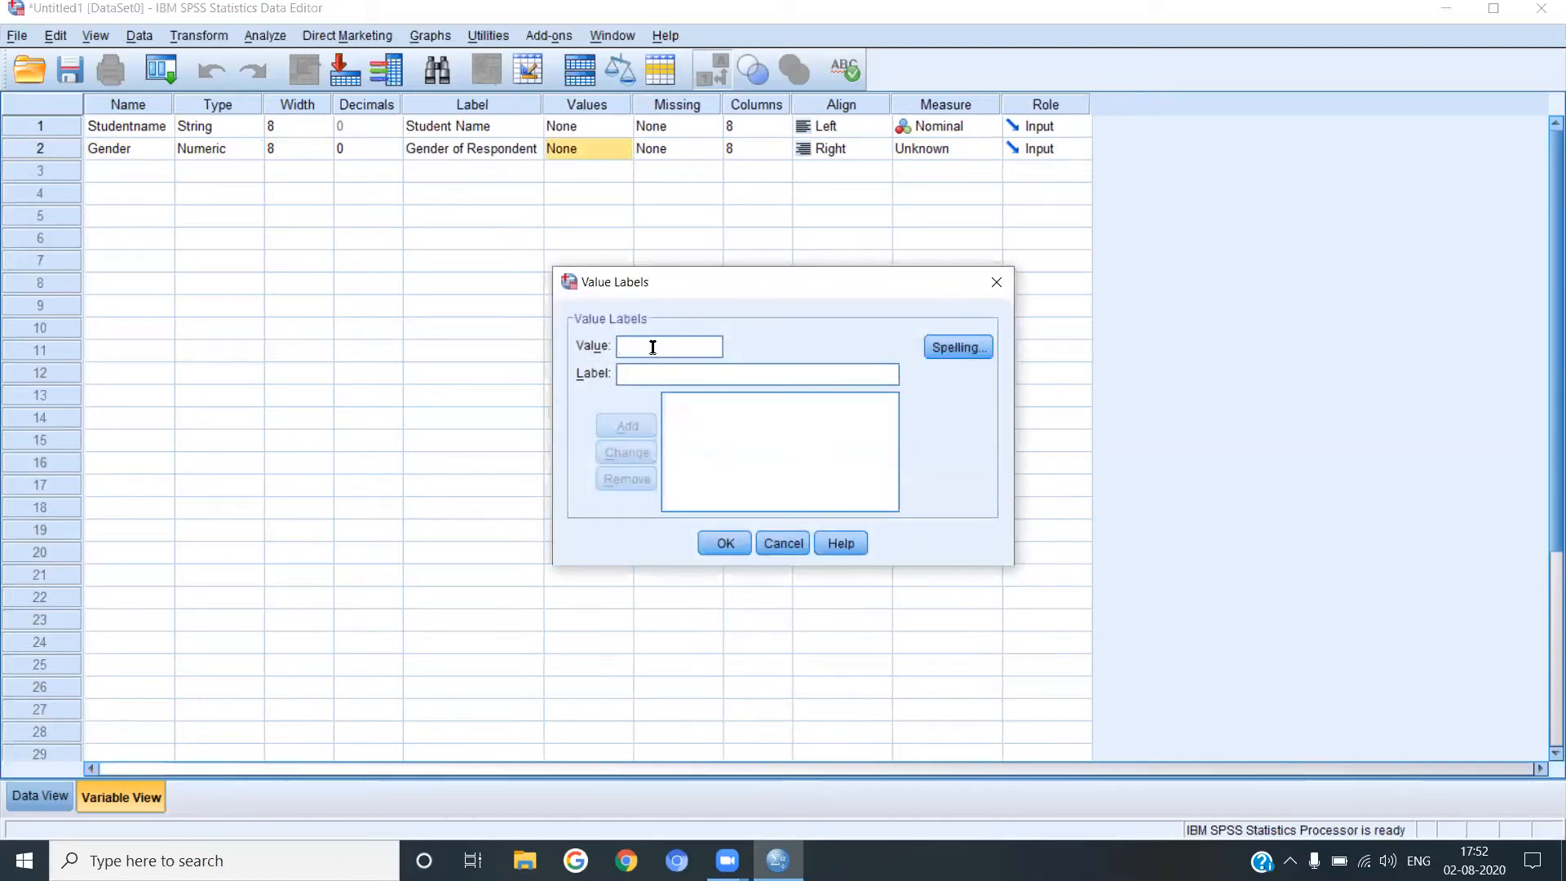
type("1")
left_click(655, 377)
type("Male")
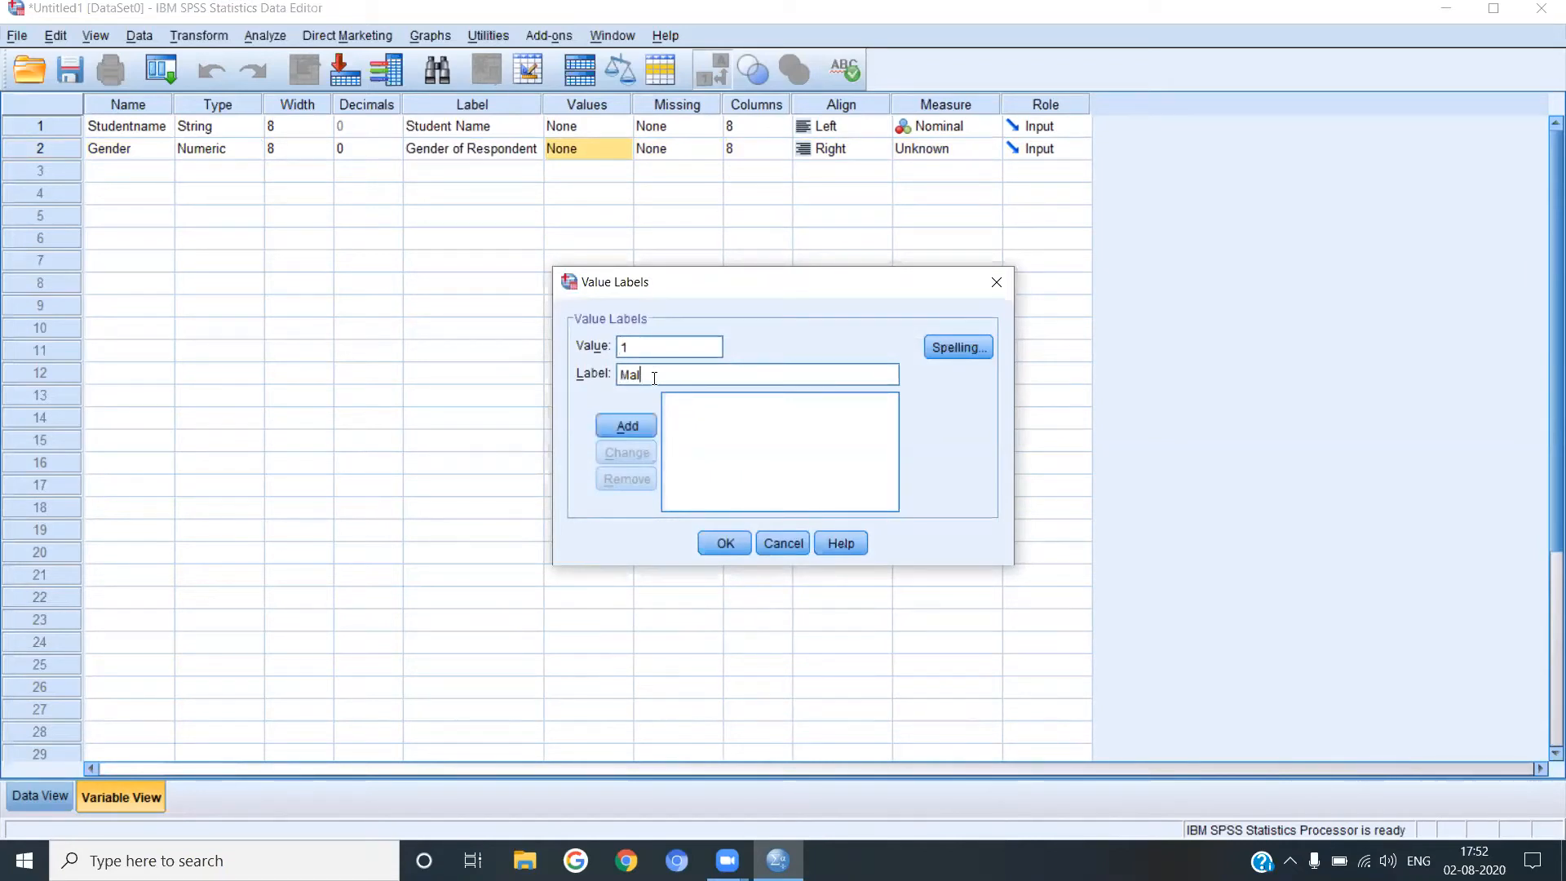
left_click(636, 426)
Add a second value label to the Gender variable that codes 2 as "Female" and apply the value labels
left_click(650, 341)
type("2")
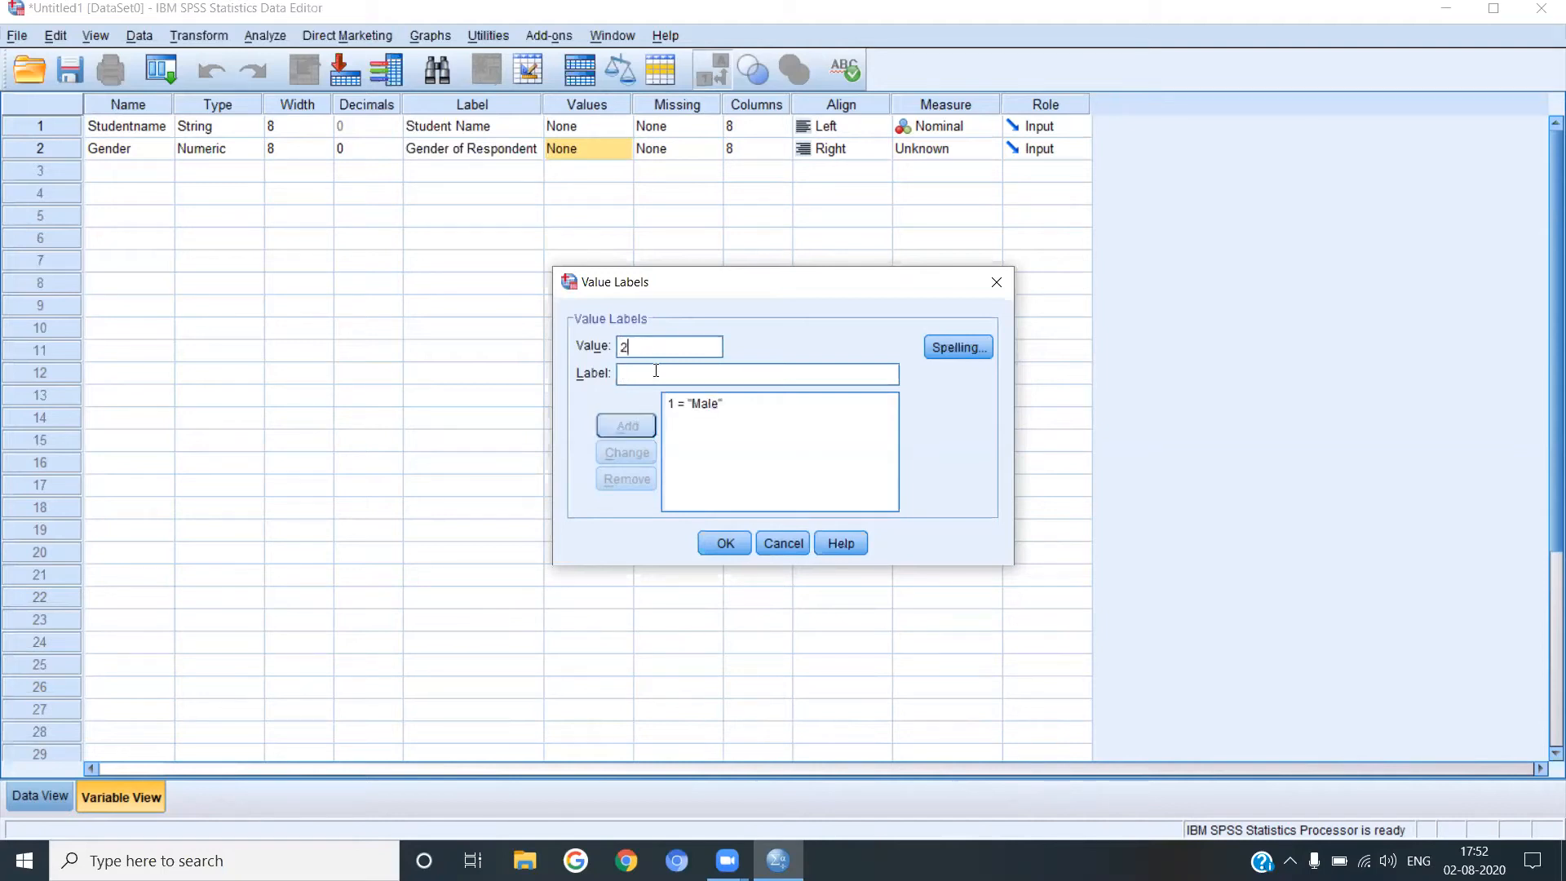
left_click(656, 372)
type("Female")
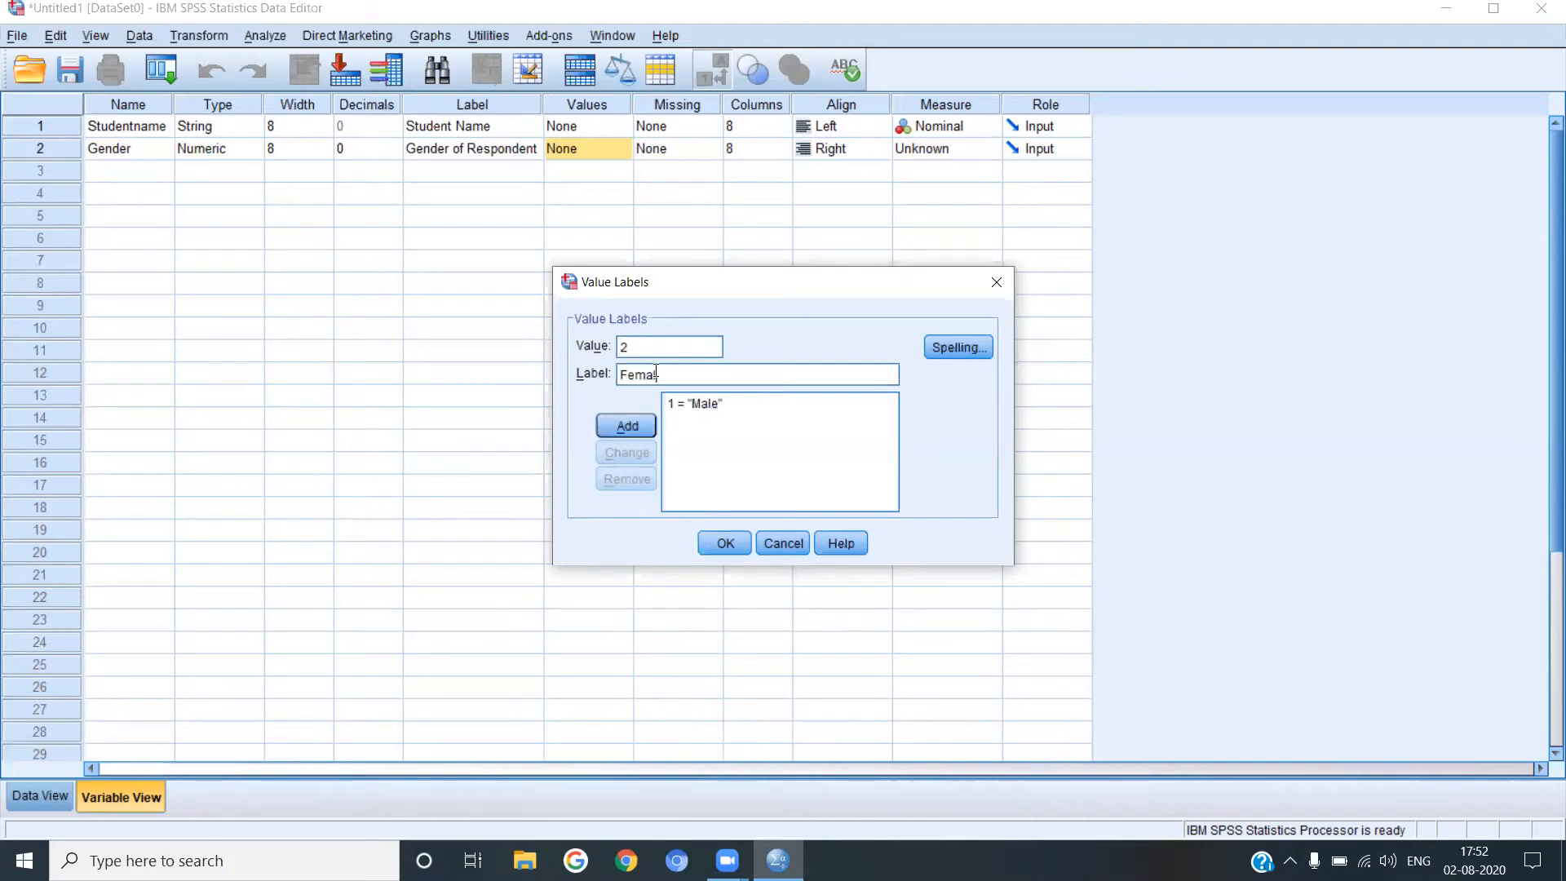
left_click(628, 425)
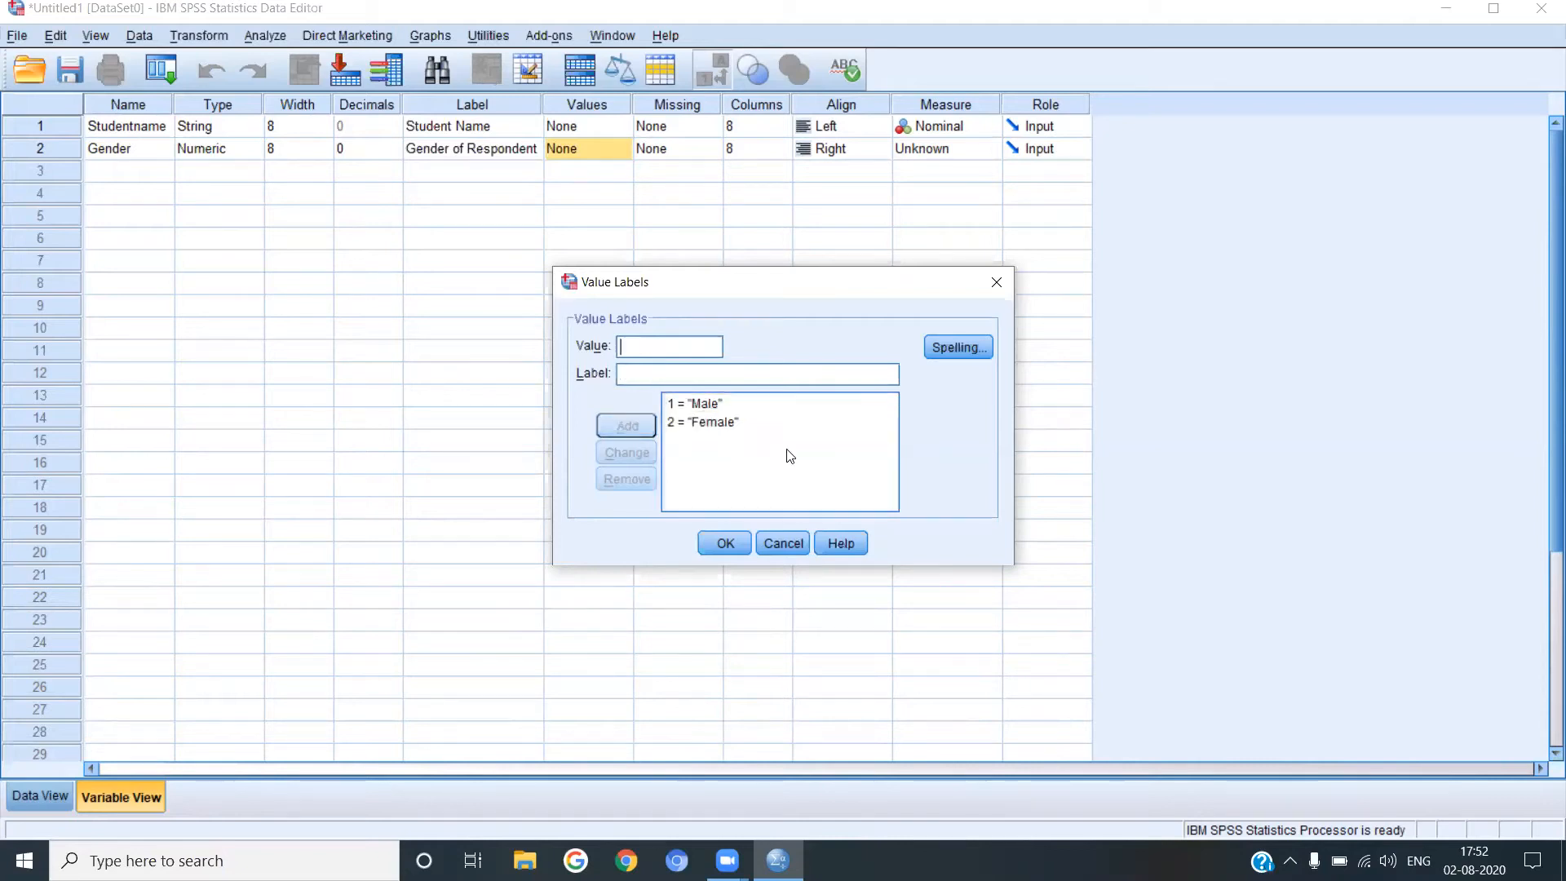
left_click(721, 545)
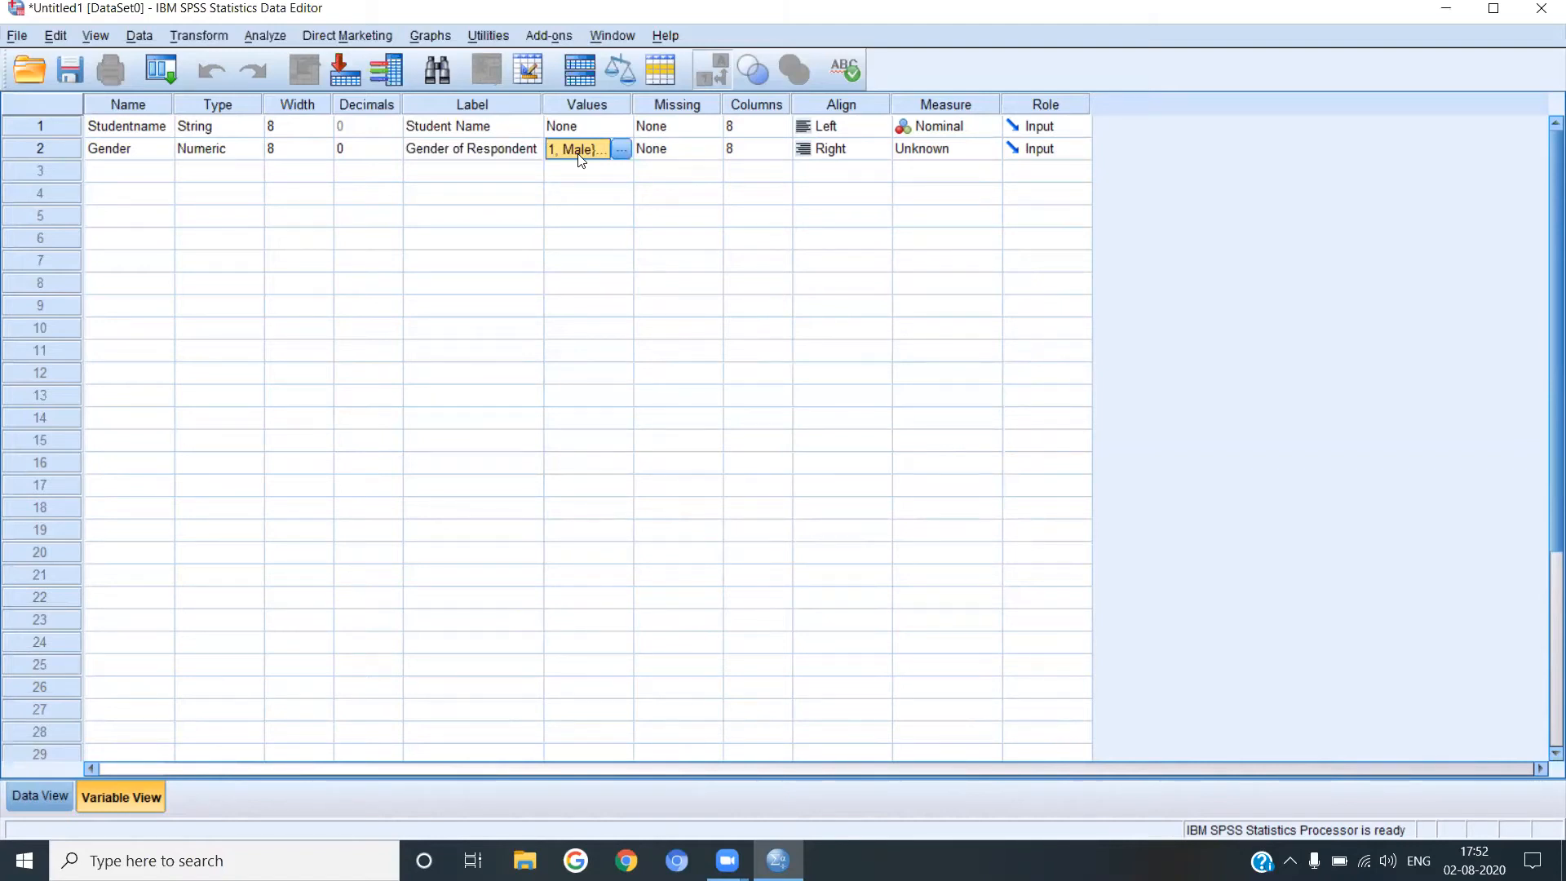
Set the Gender variable's alignment to Left and its measure to Nominal
left_click(662, 155)
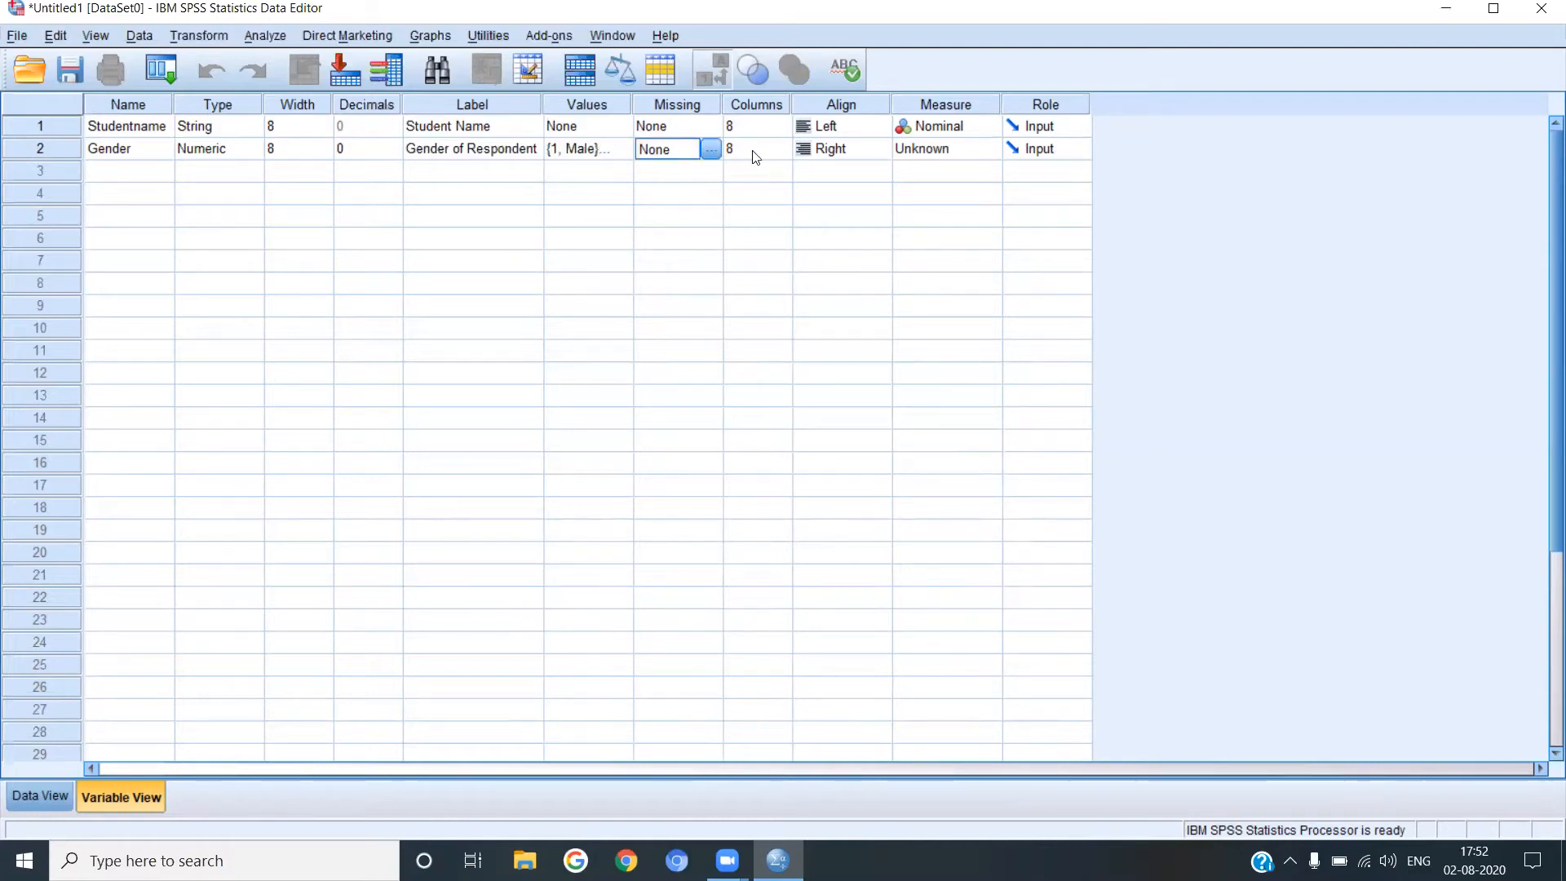
left_click(846, 157)
left_click(850, 175)
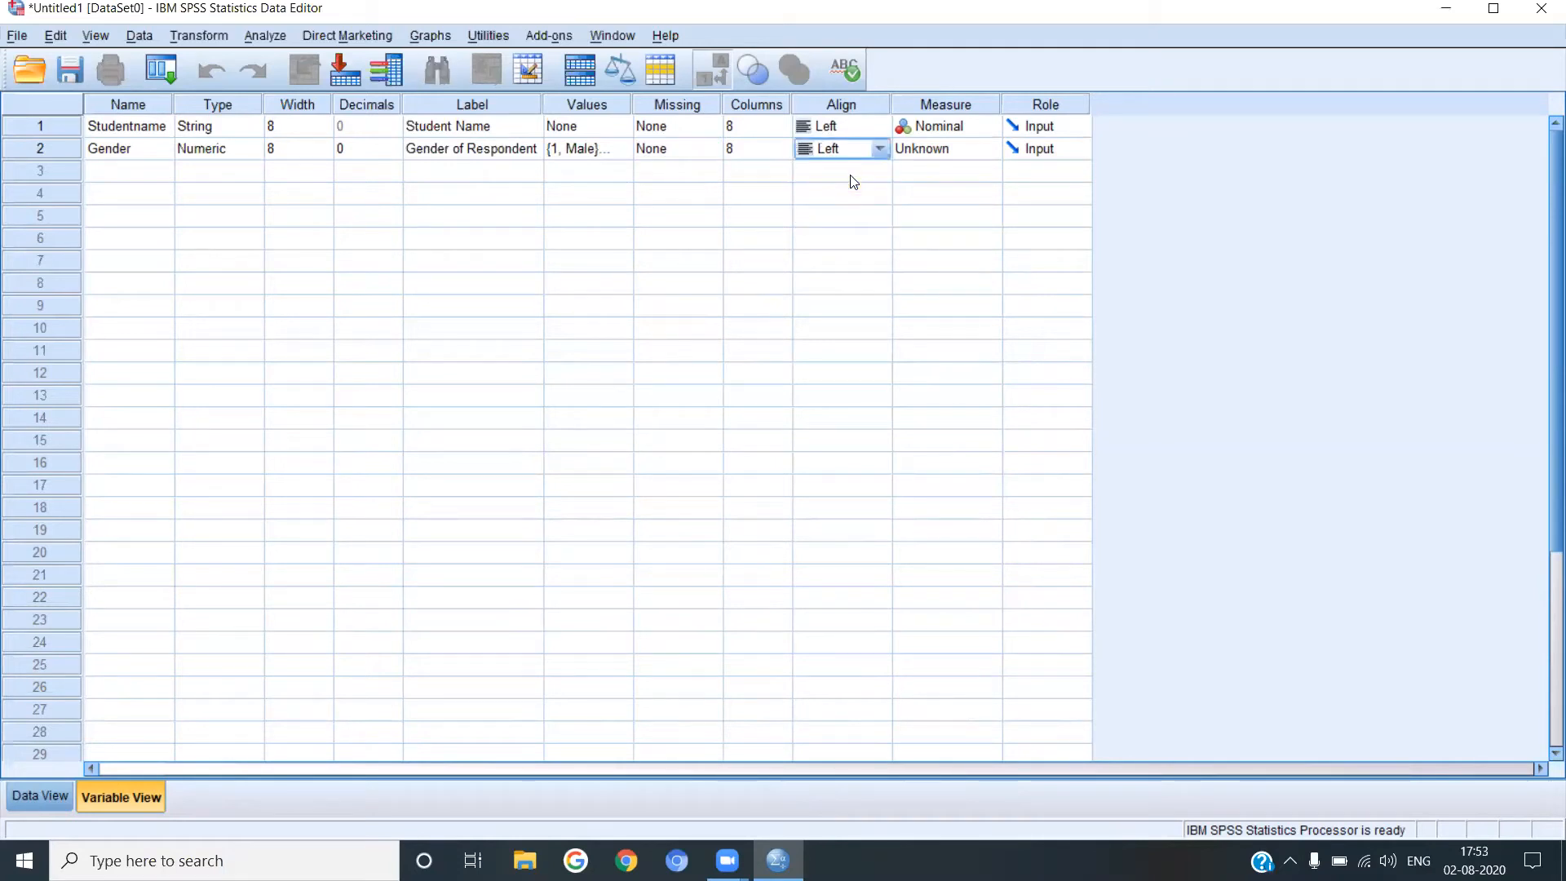
left_click(947, 155)
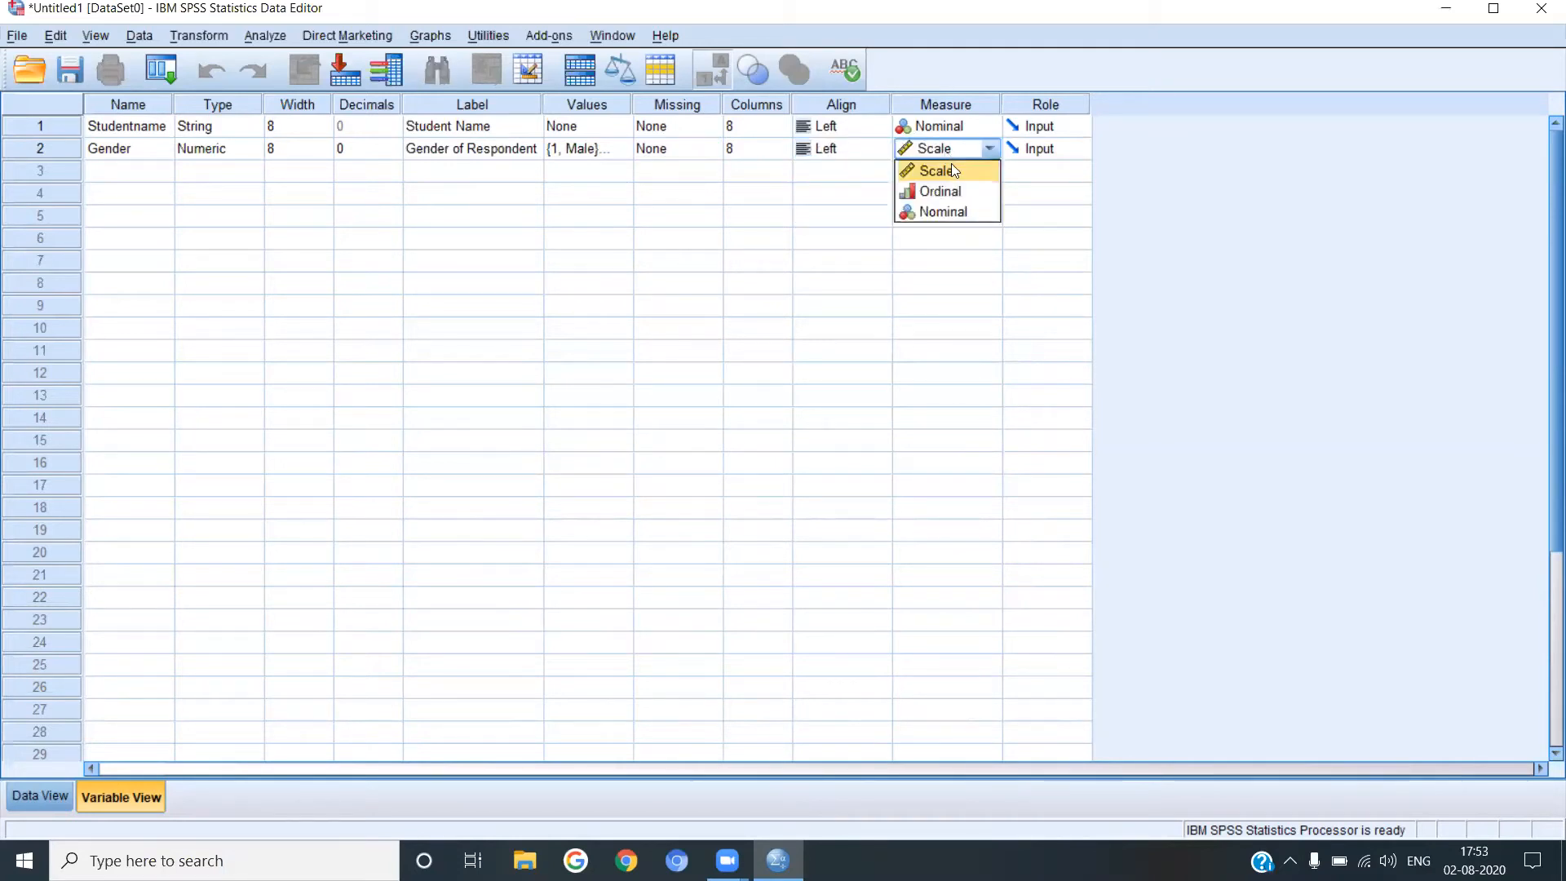
left_click(963, 212)
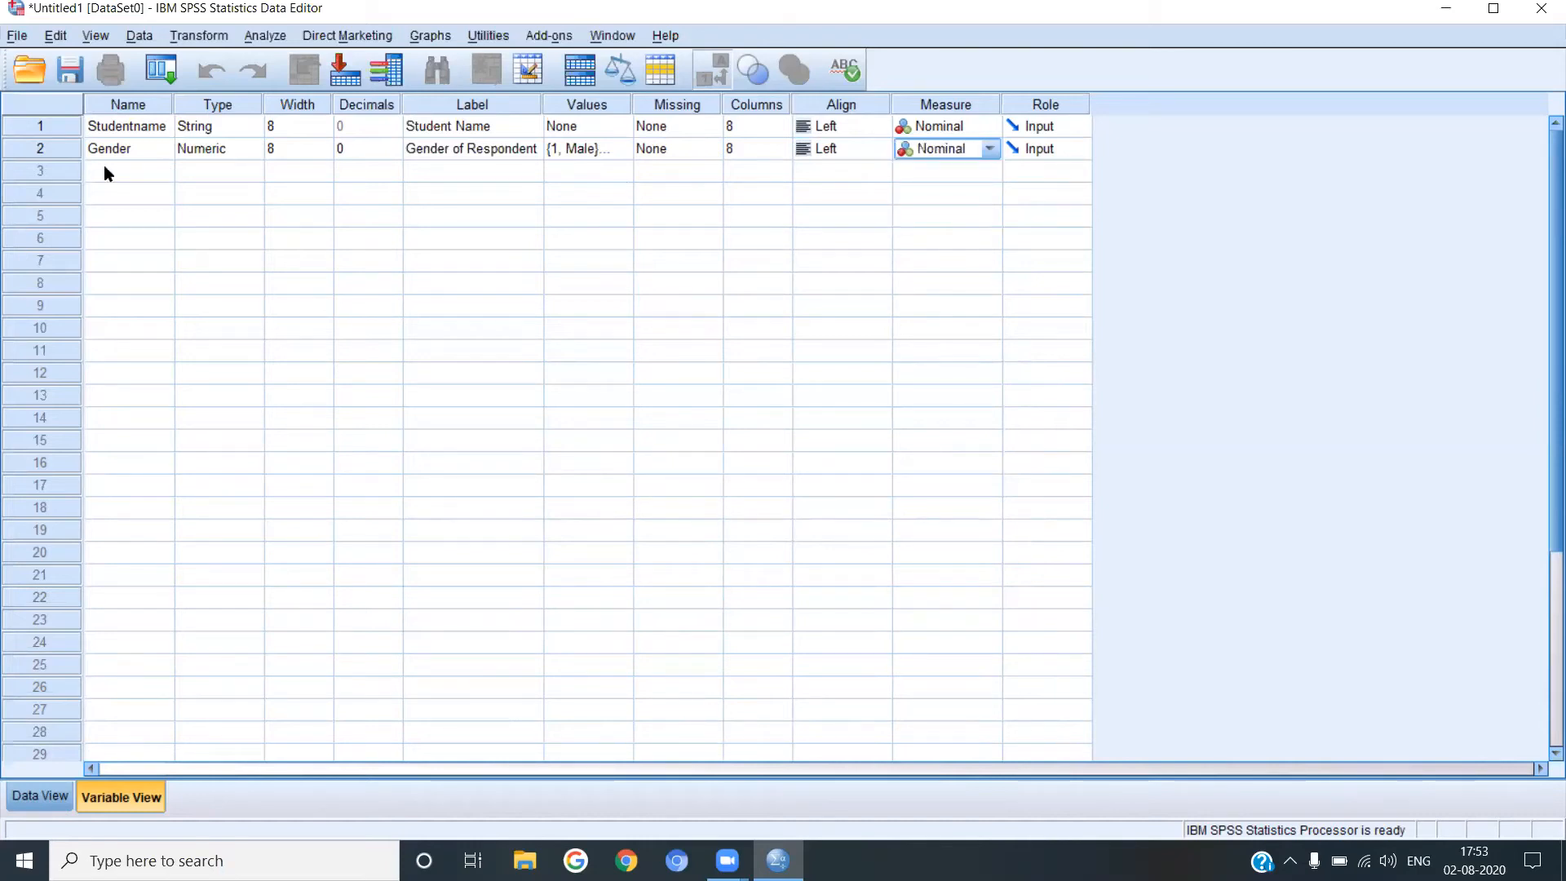
Add a third variable named Age in row 3, keeping it numeric, and set its decimals to 0
left_click(136, 168)
type("Age")
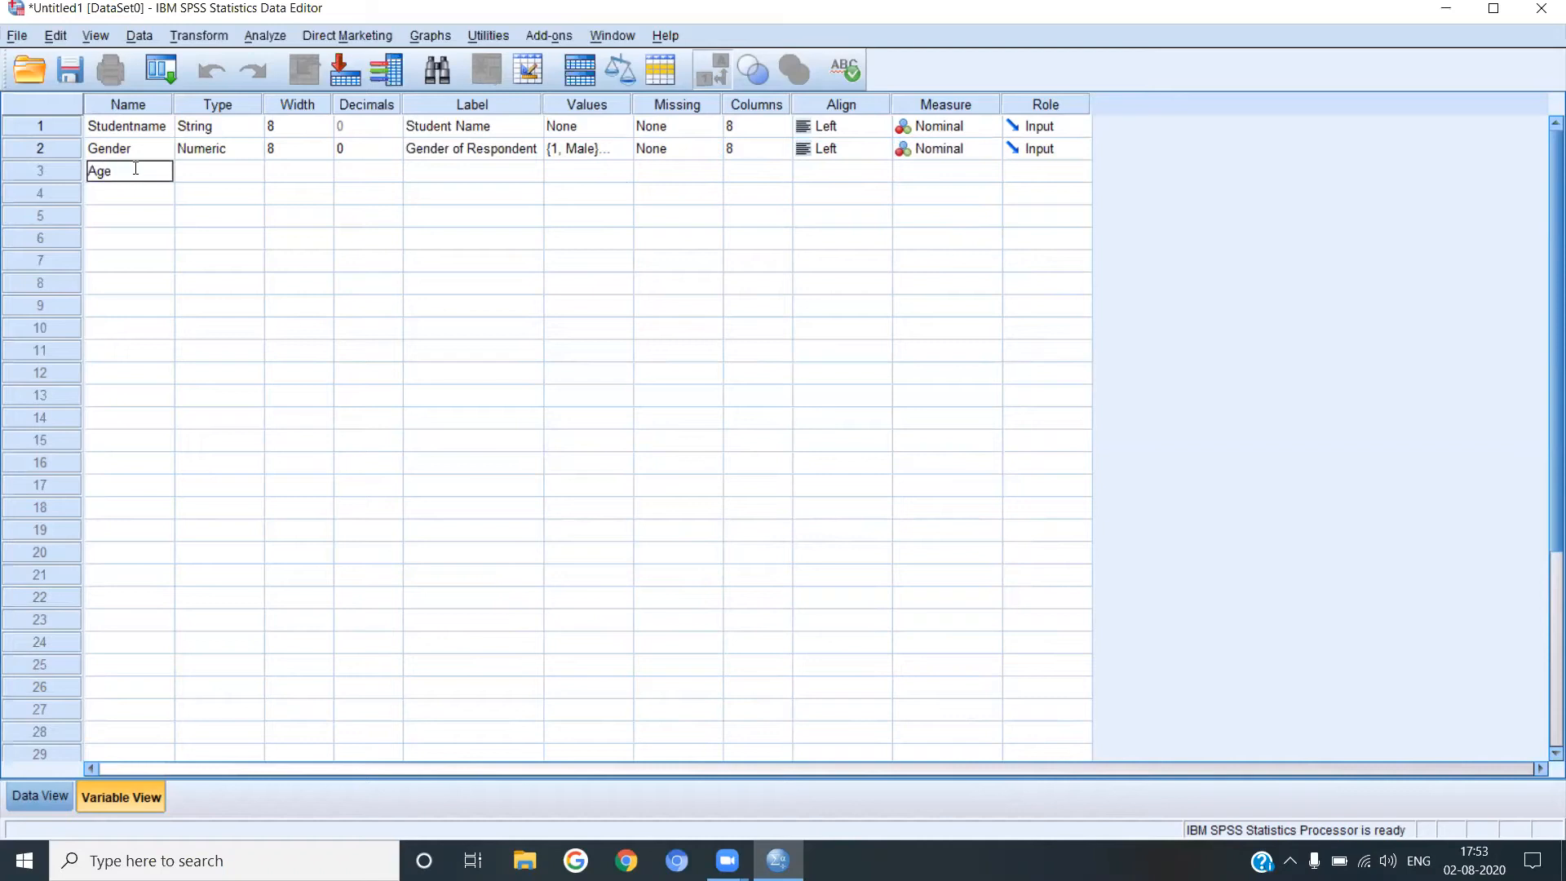
left_click(222, 173)
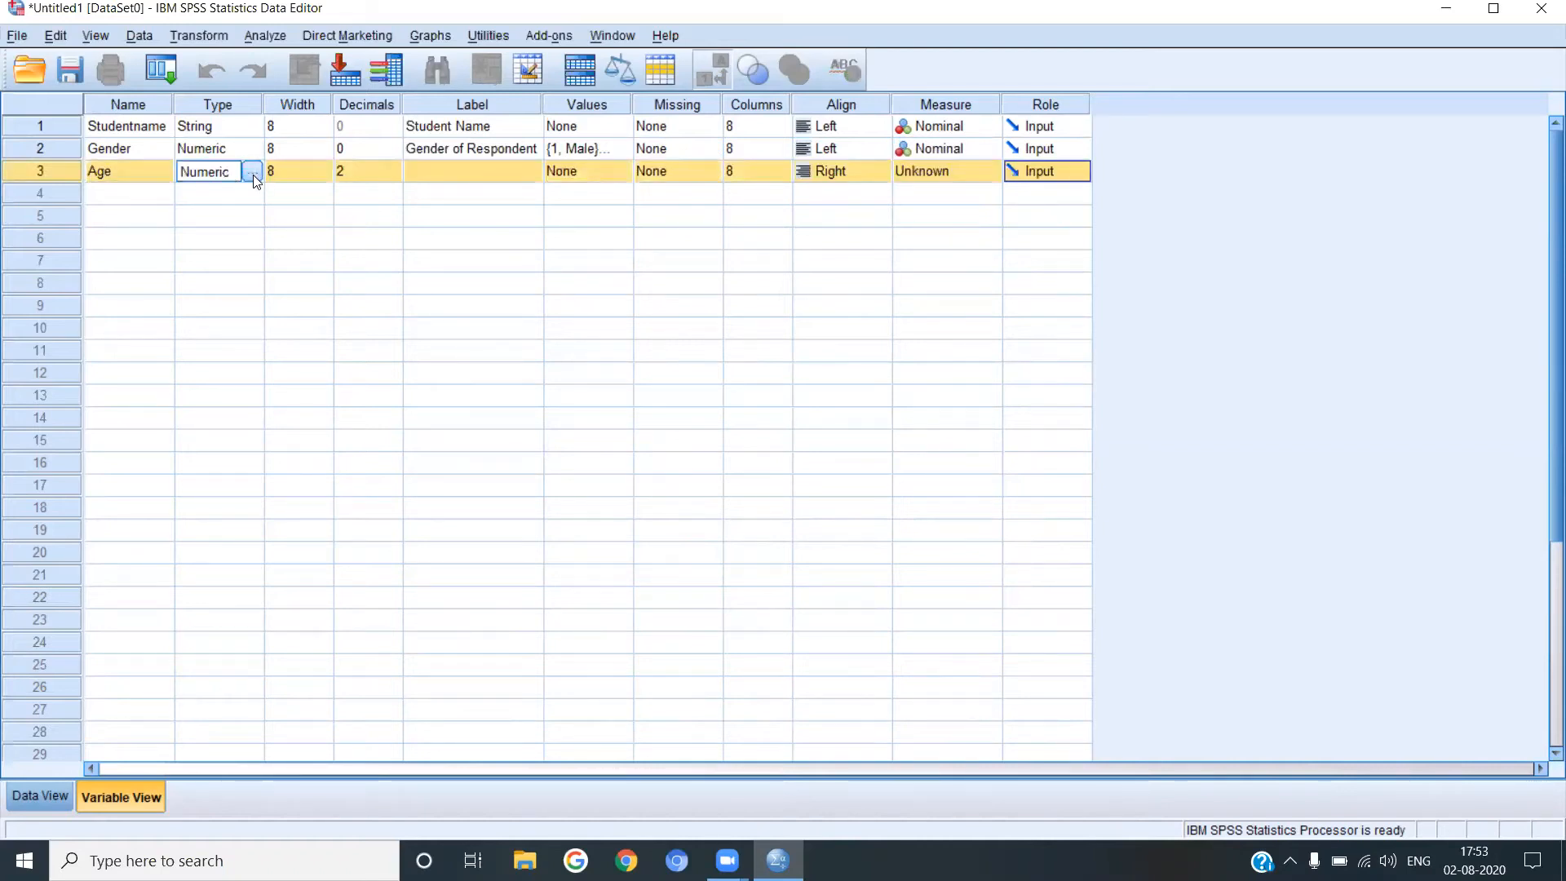
left_click(388, 178)
left_click(394, 177)
left_click(394, 176)
Give the Age variable the label "Age"
left_click(471, 177)
left_click(471, 173)
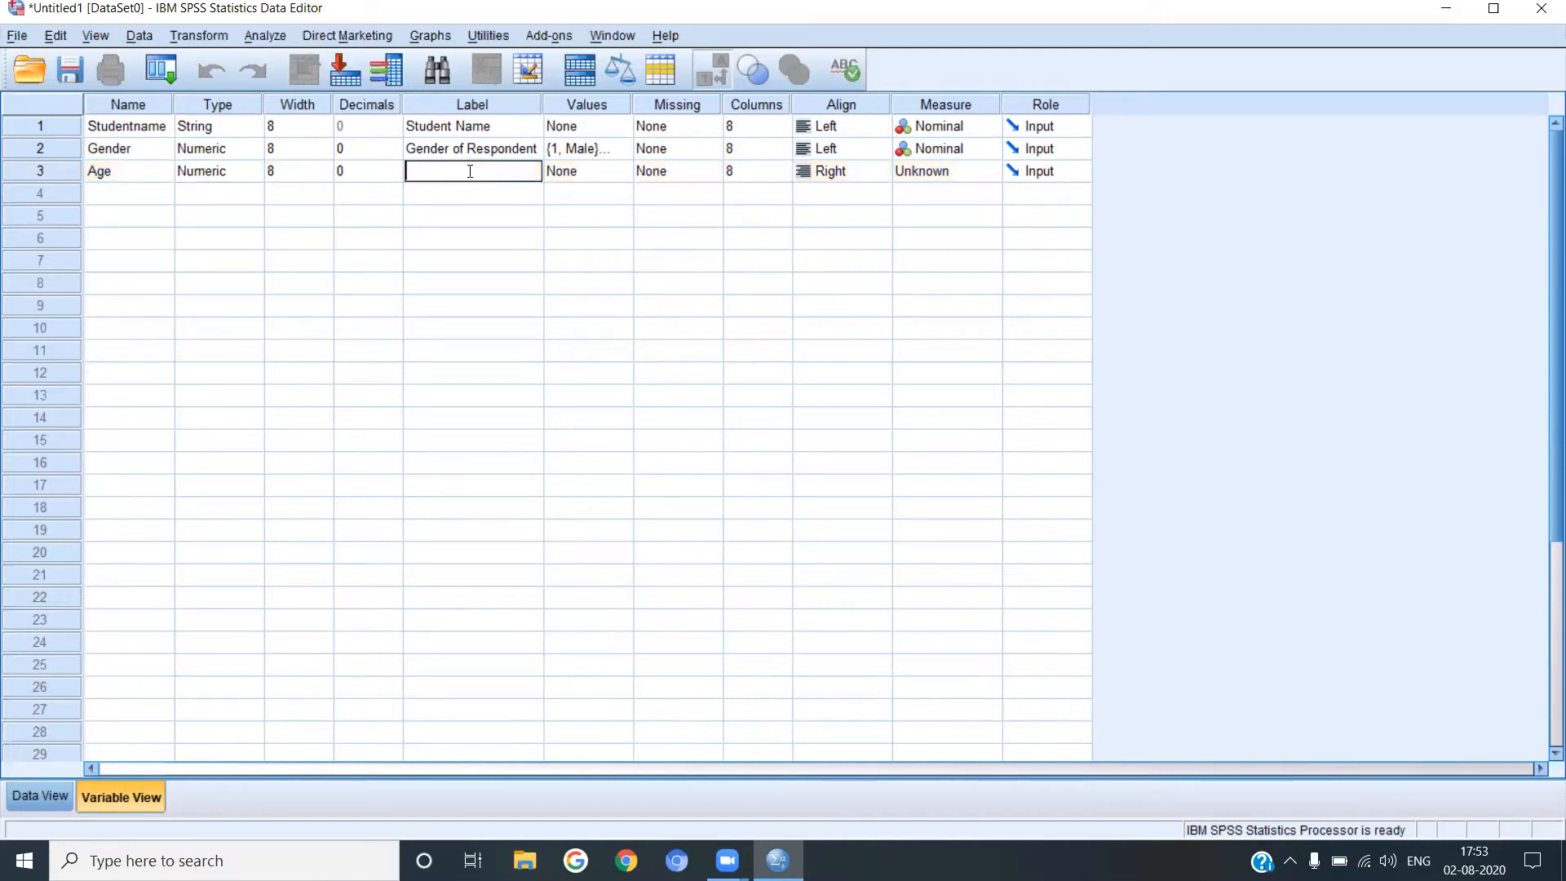
type("Age")
Add a value label to the Age variable that codes 1 as "15-20"
left_click(610, 176)
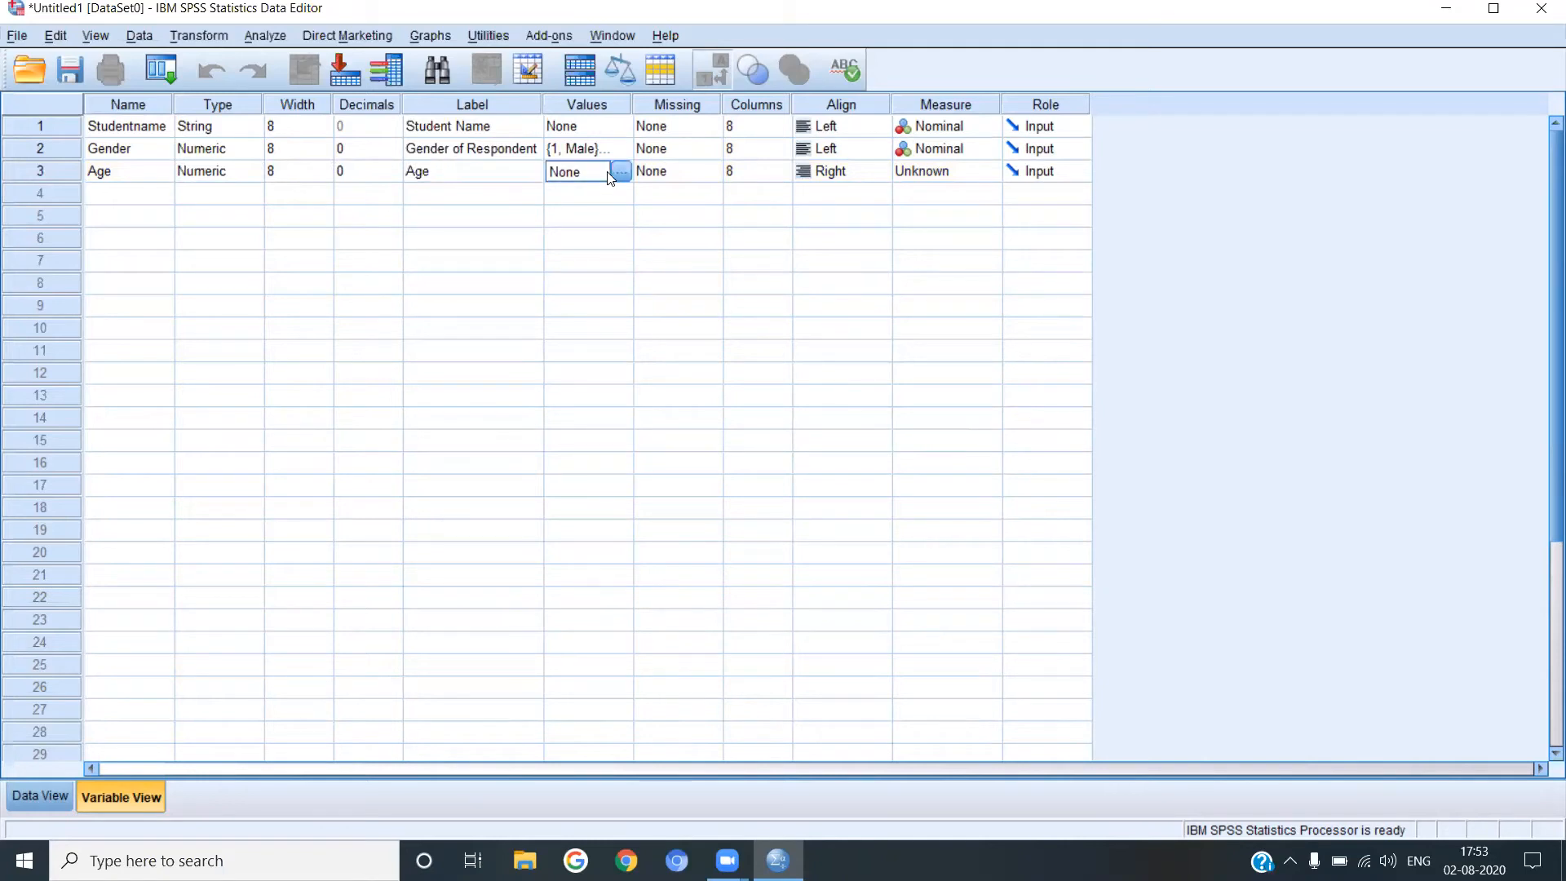
left_click(622, 172)
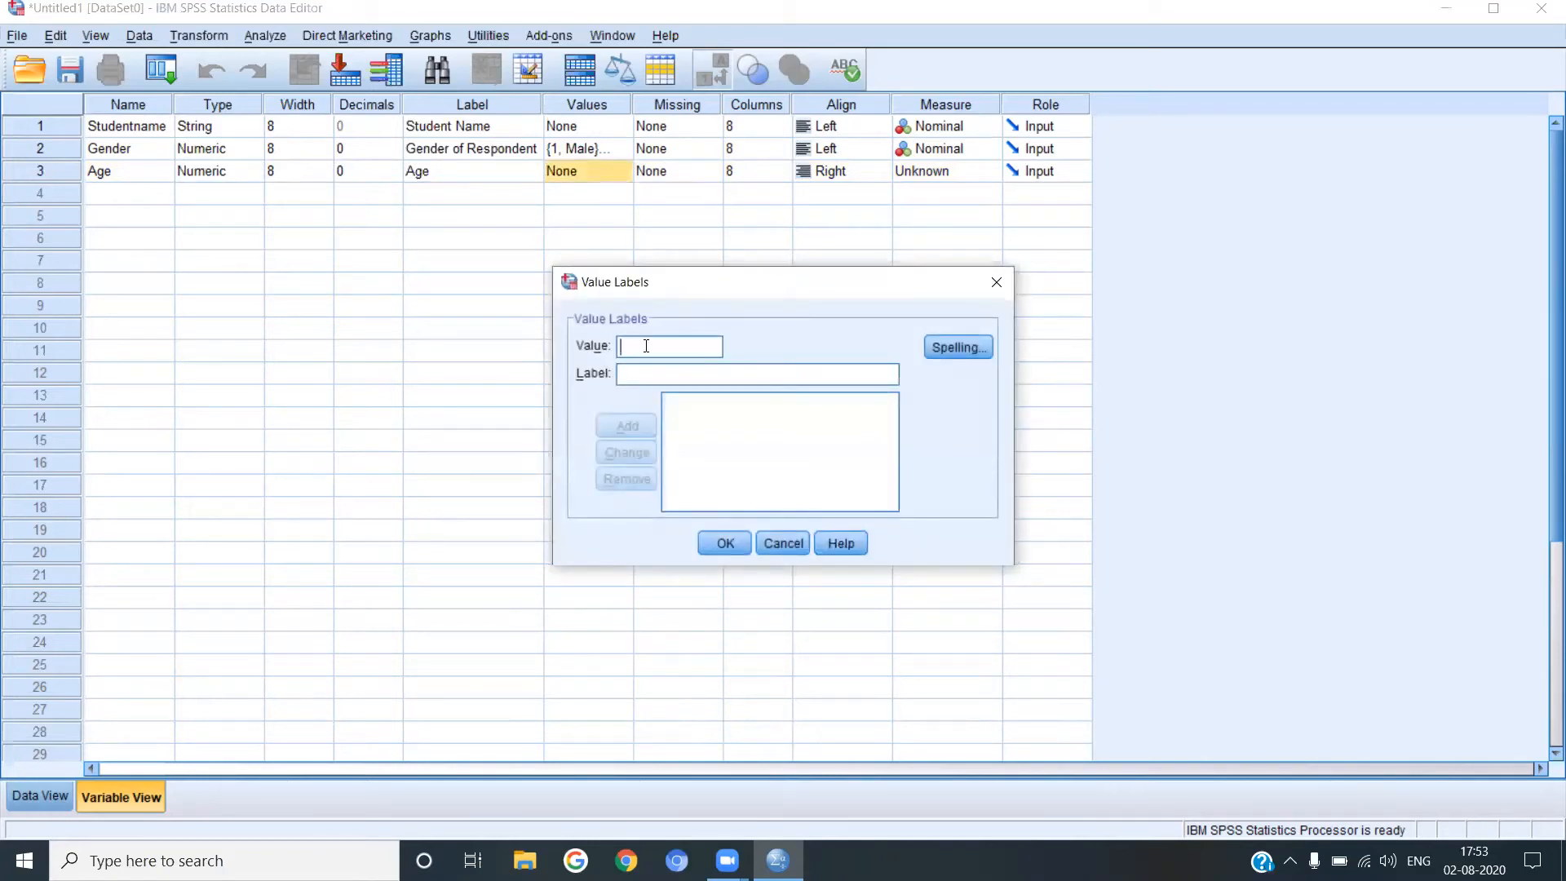
type("11")
key("BackSpace")
type("15-20")
left_click(612, 423)
Add a value label to the Age variable that codes 2 as "21-25"
type("2")
left_click(643, 376)
type("21")
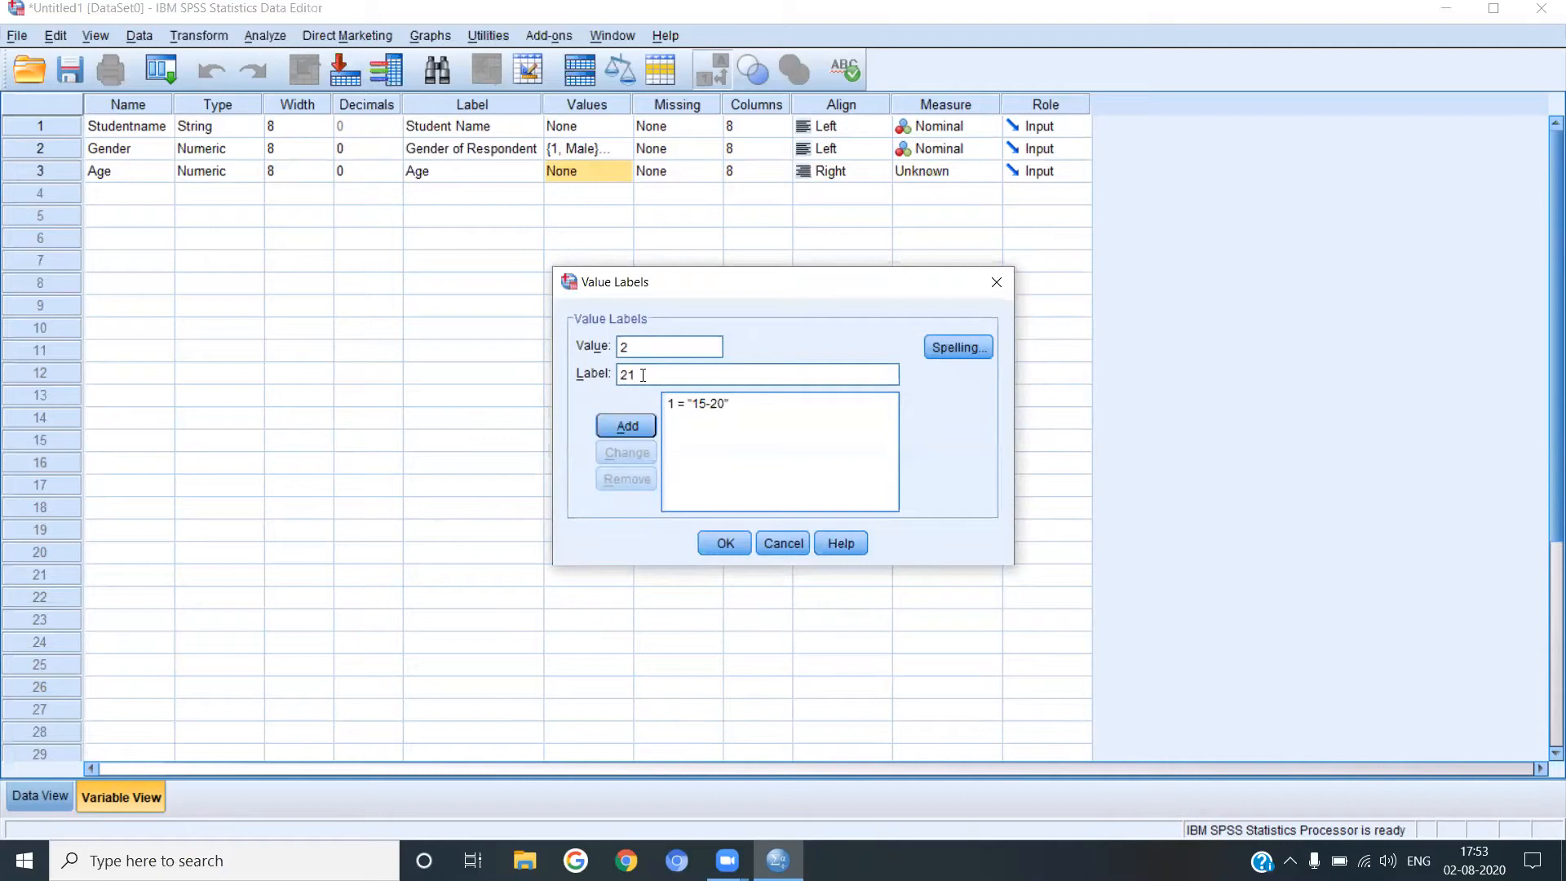
type("-25")
left_click(628, 424)
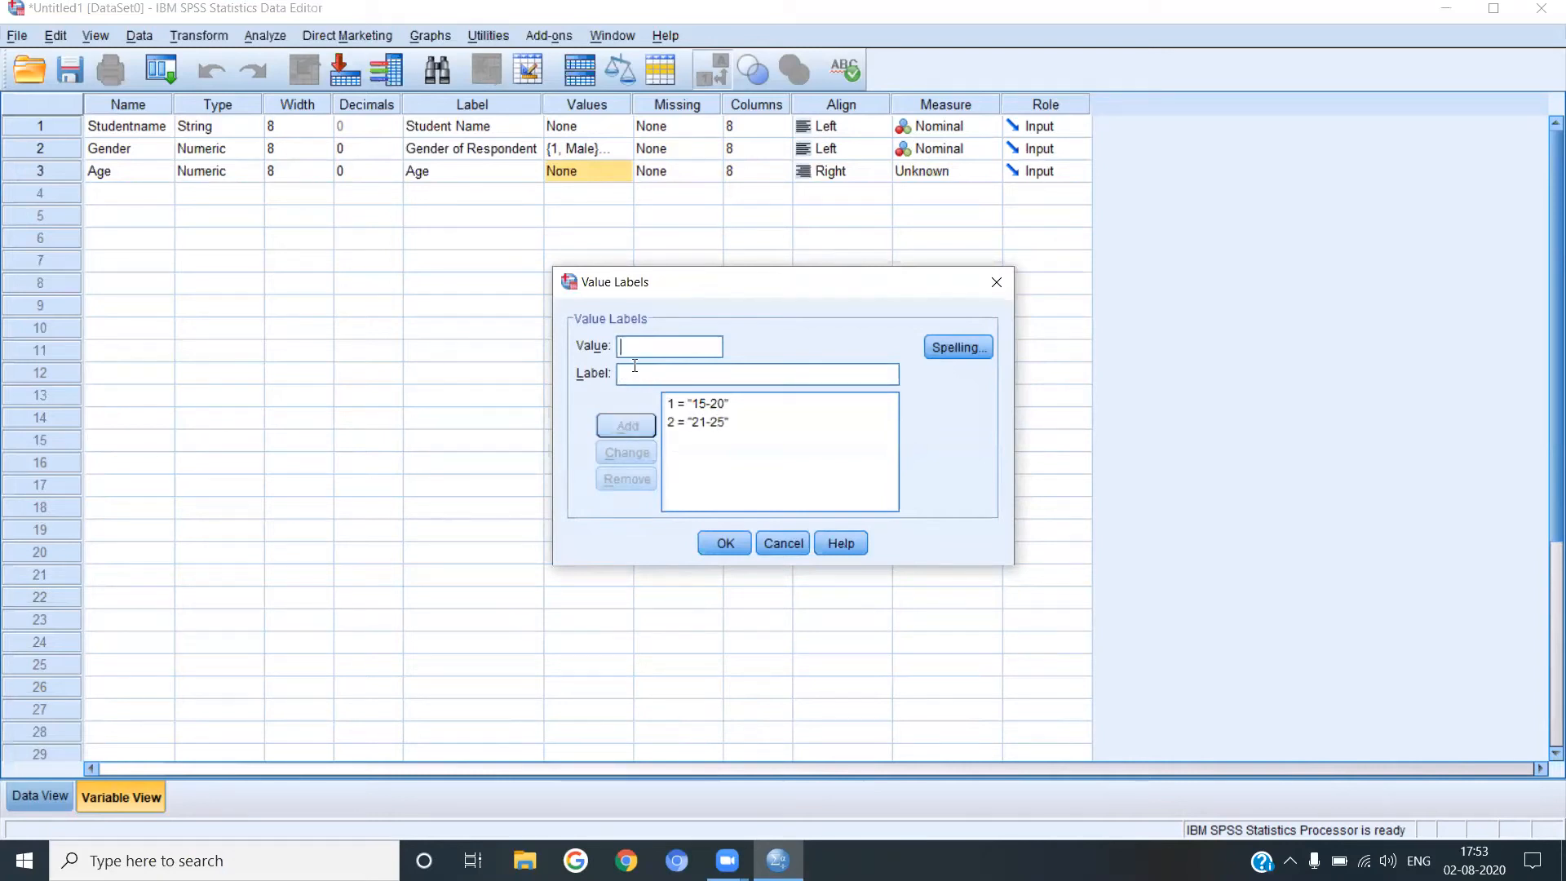
Add a value label that codes 3 as "26-30" and apply the Age variable's value labels
type("3")
type("2")
type("6-")
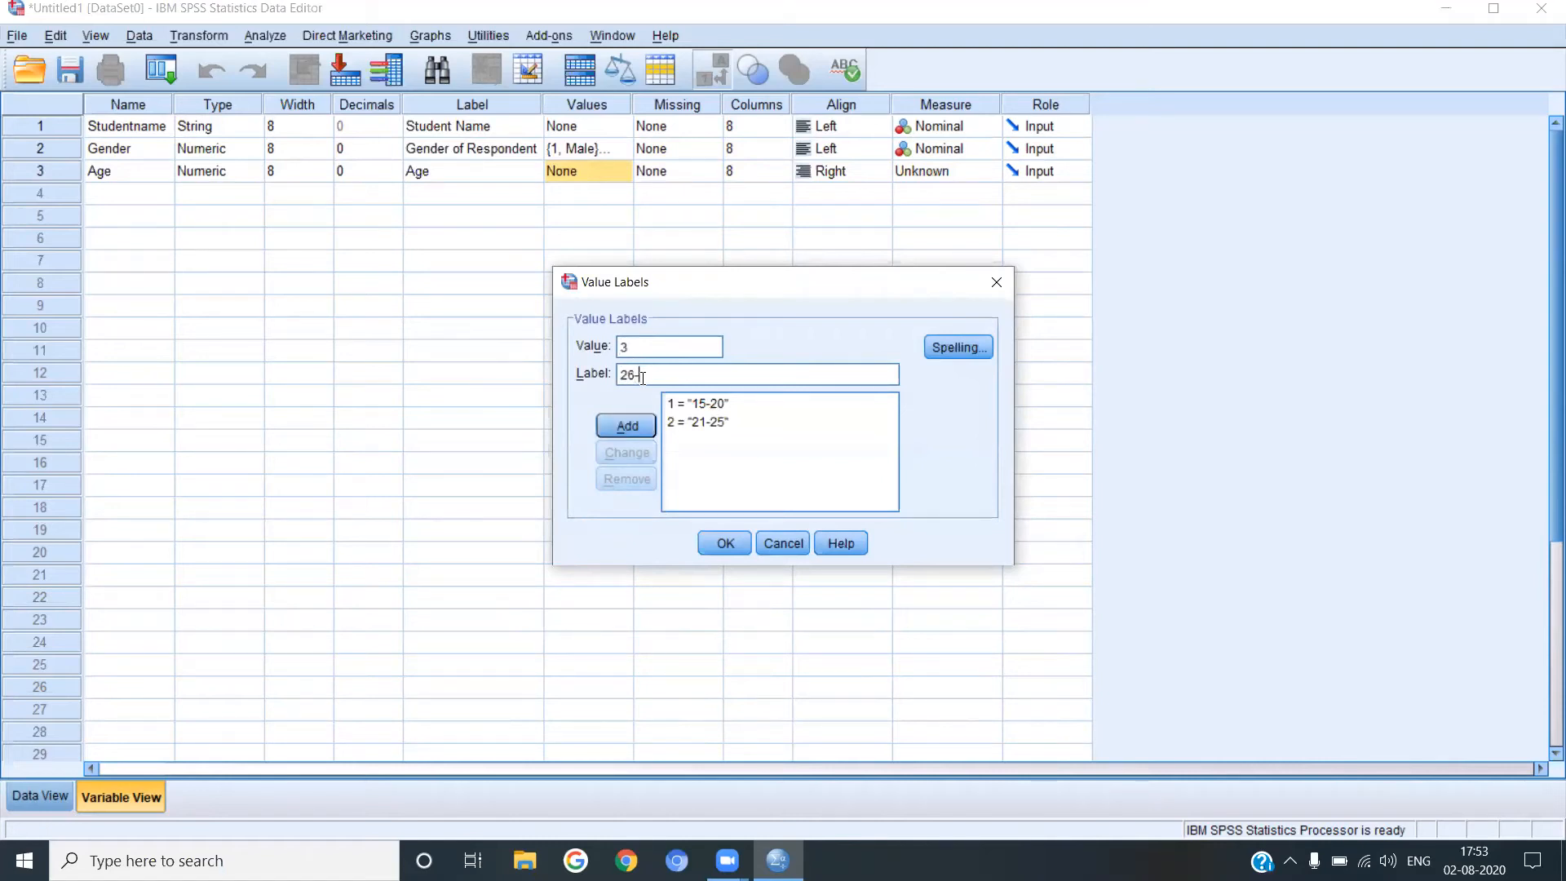
type("30")
left_click(630, 424)
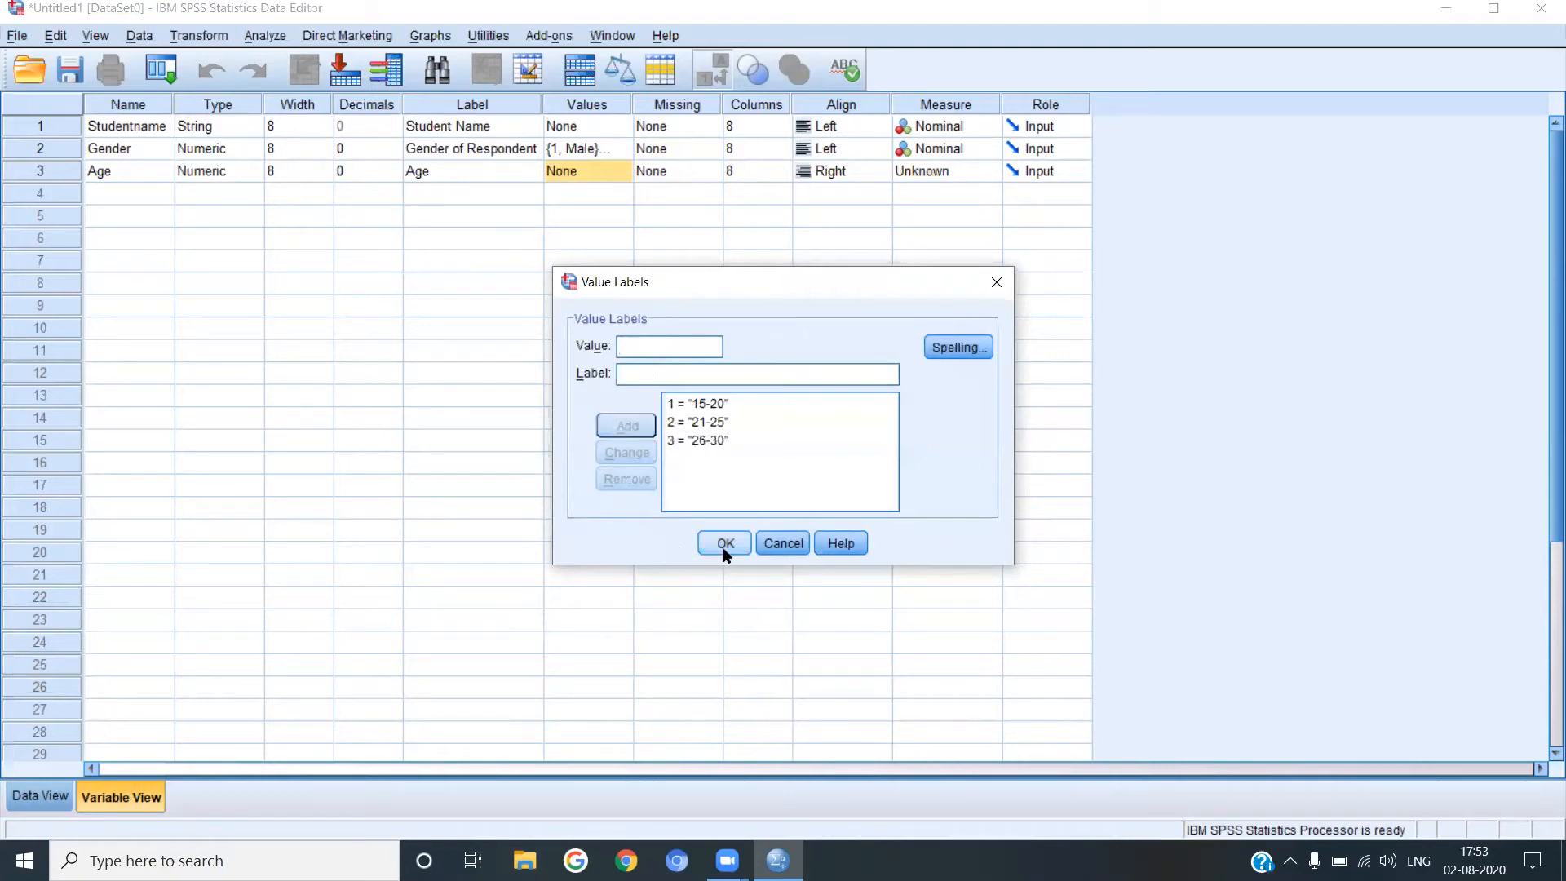
left_click(724, 544)
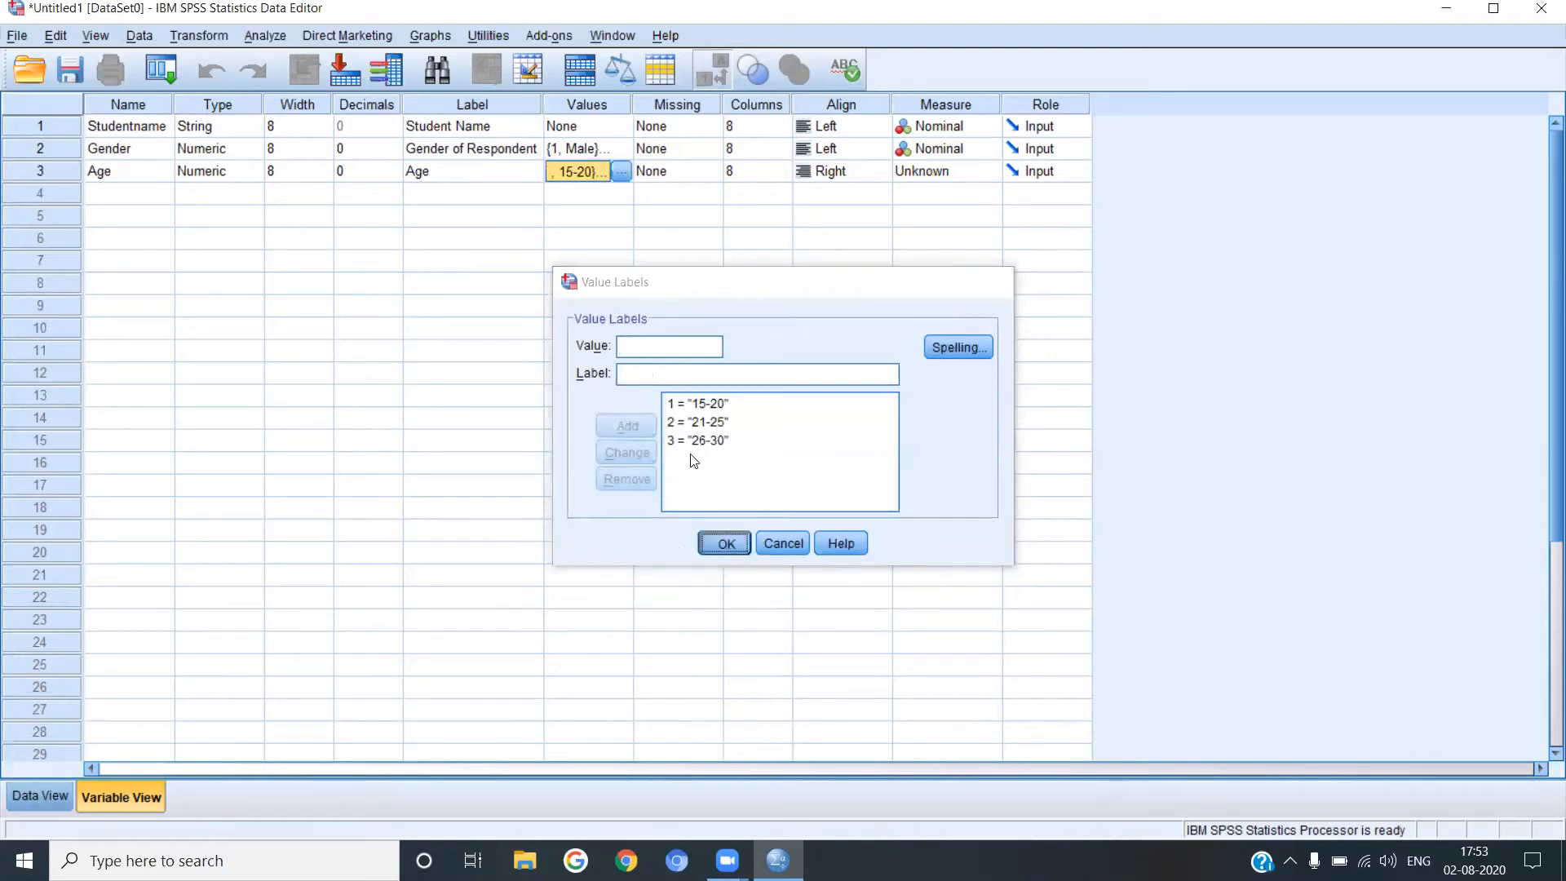
Set the Age variable's alignment to Left and its measure to Scale
left_click(750, 178)
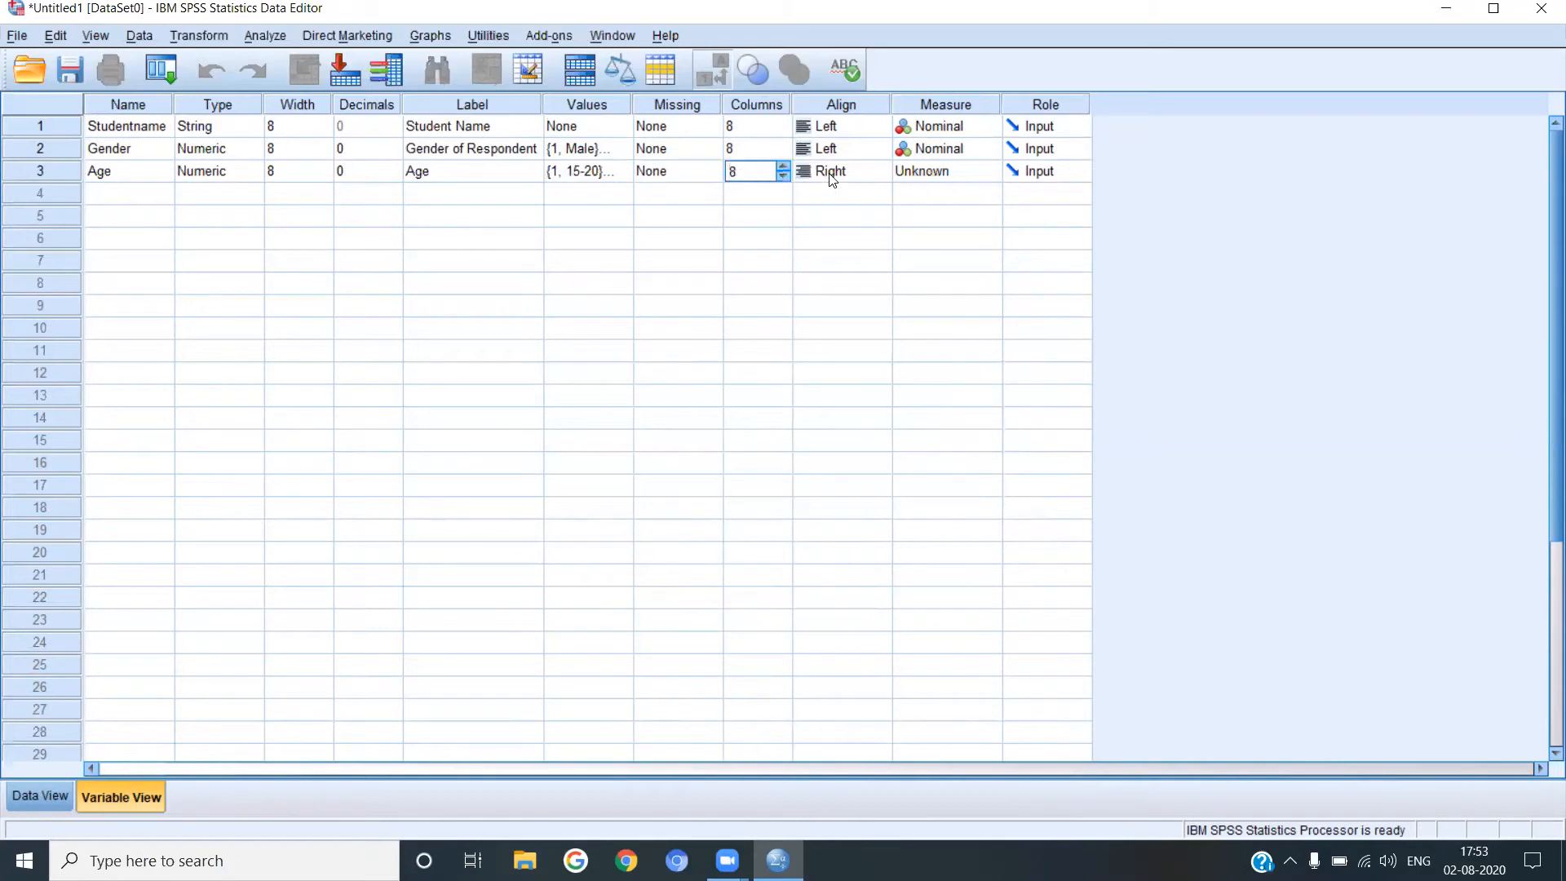
left_click(852, 180)
left_click(848, 193)
left_click(927, 179)
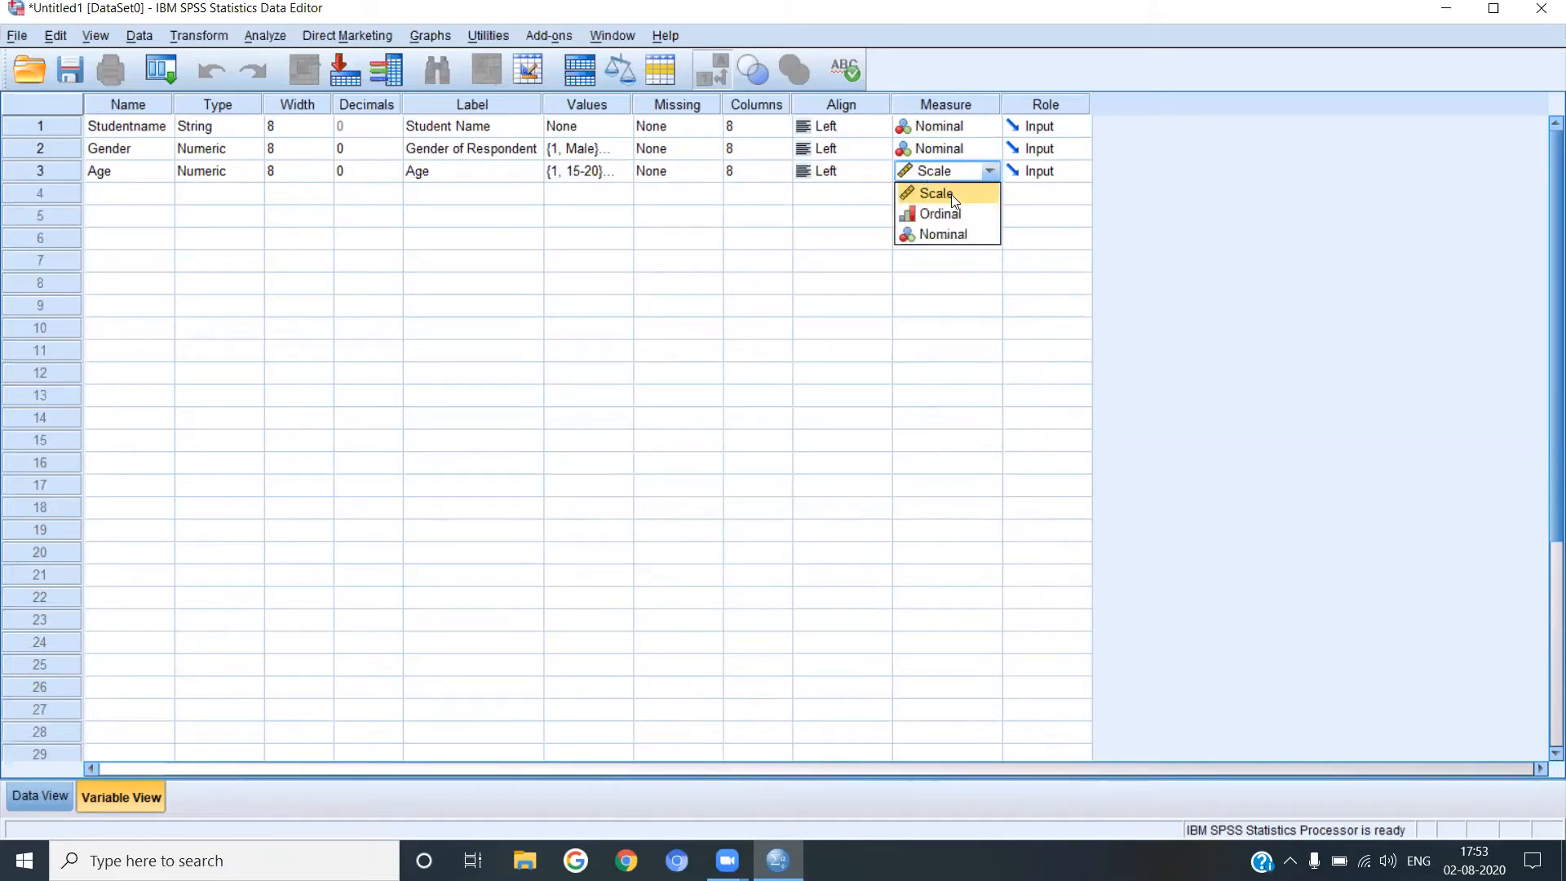
left_click(953, 196)
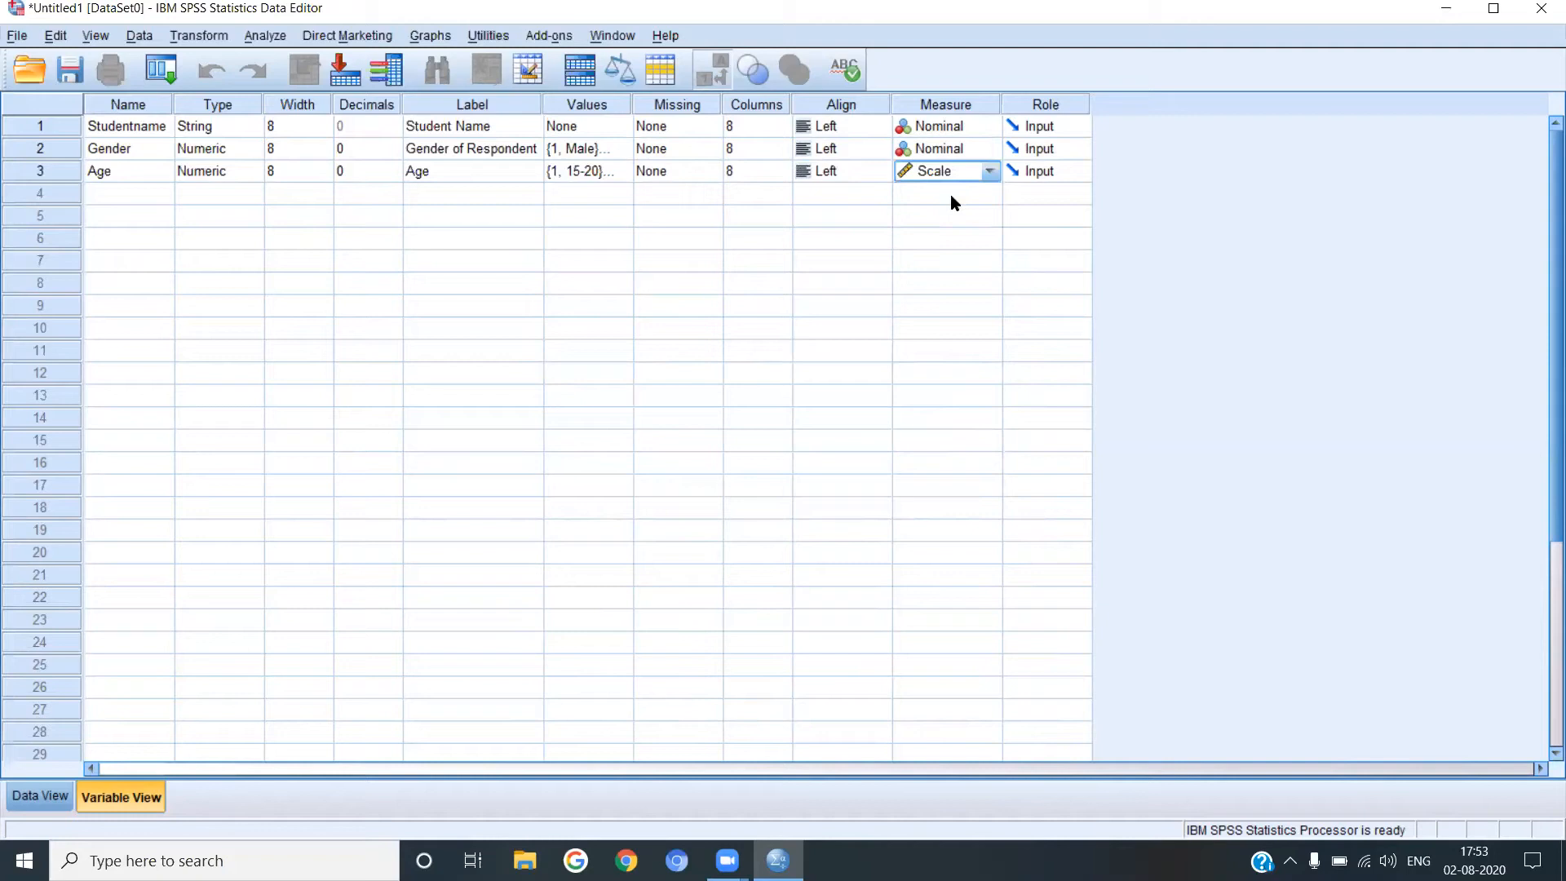
Add a fourth variable named BEducation in row 4, keeping it numeric, and set its decimals to 0
left_click(126, 195)
type("Edu")
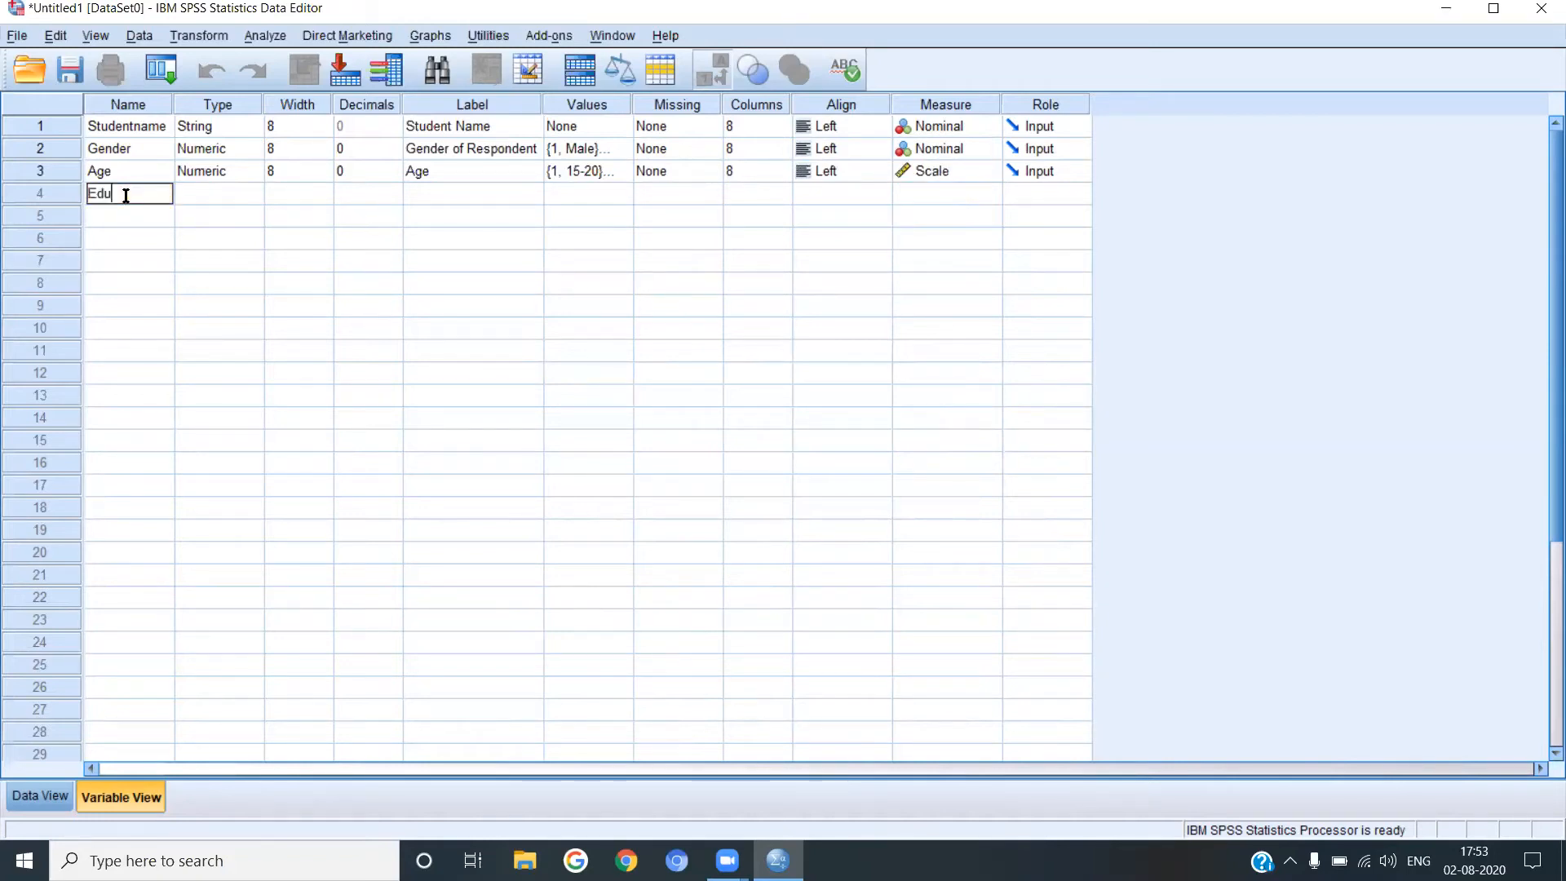
type("cation")
type("B")
left_click(220, 200)
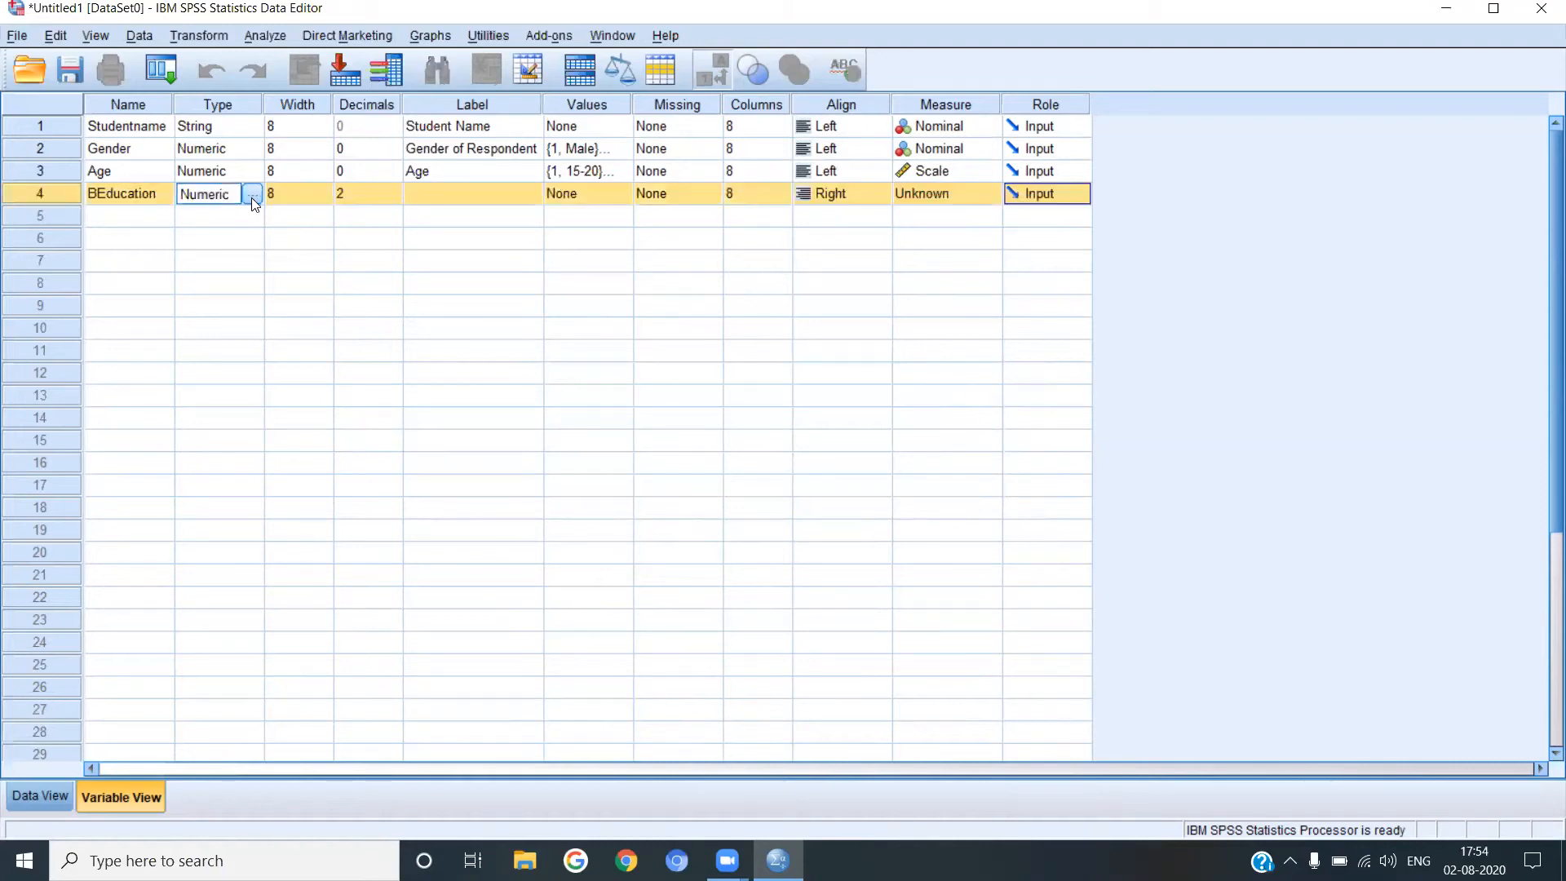
left_click(382, 193)
left_click(395, 199)
left_click(394, 199)
Give the BEducation variable the label "Basic Background"
left_click(460, 194)
left_click(460, 194)
type("Basic")
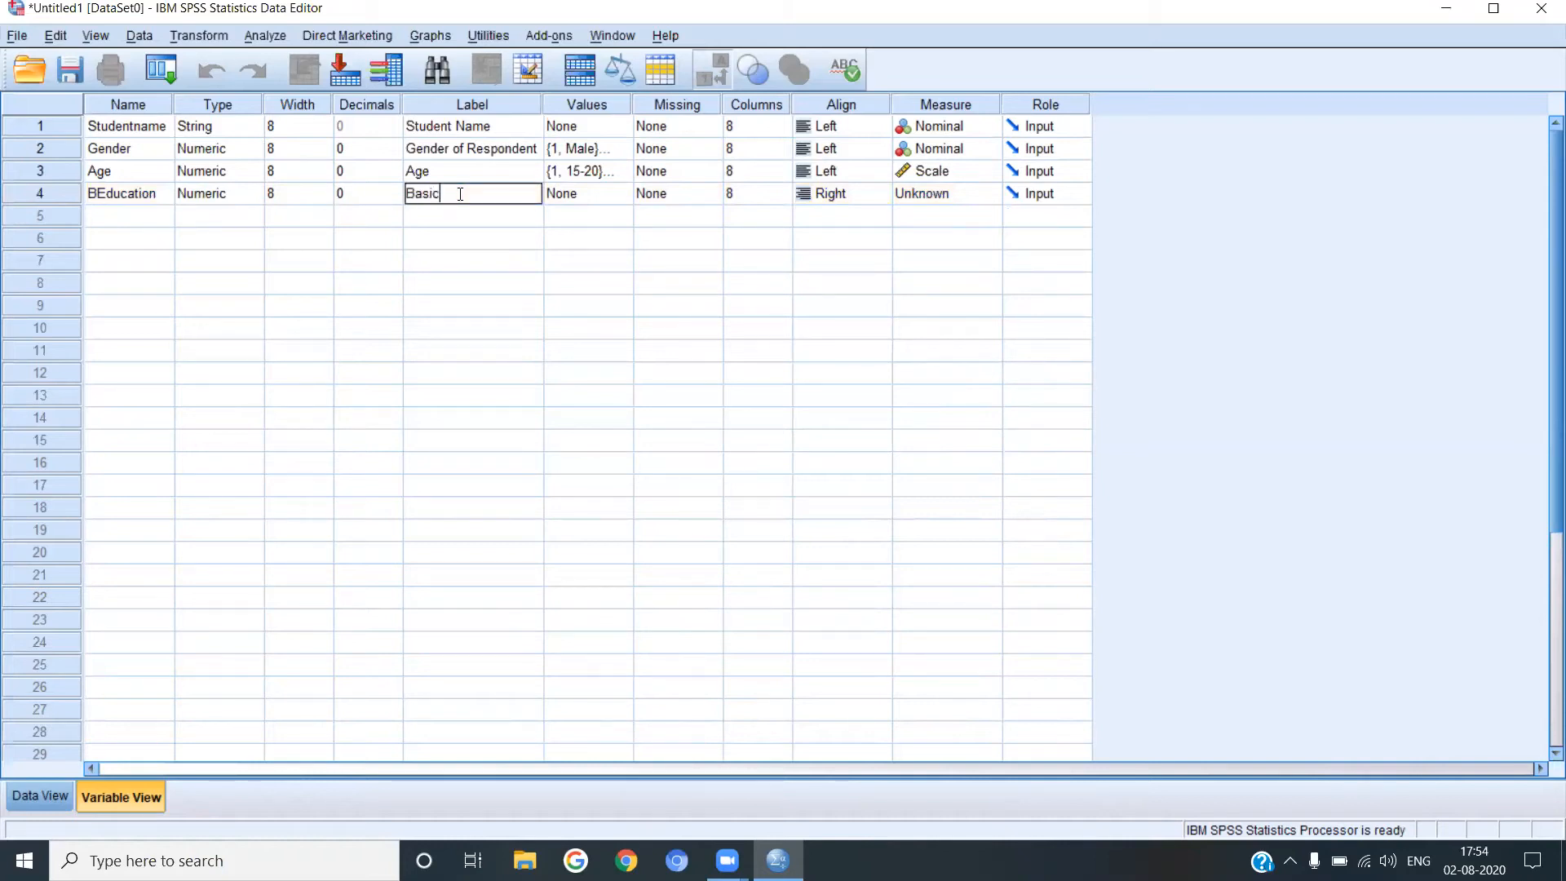
type(" Basground")
left_click(469, 196)
key("BackSpace")
type("ck")
Add value labels to the BEducation variable that code 1 as "BBA" and 2 as "BSC"
left_click(580, 196)
left_click(625, 193)
type("1")
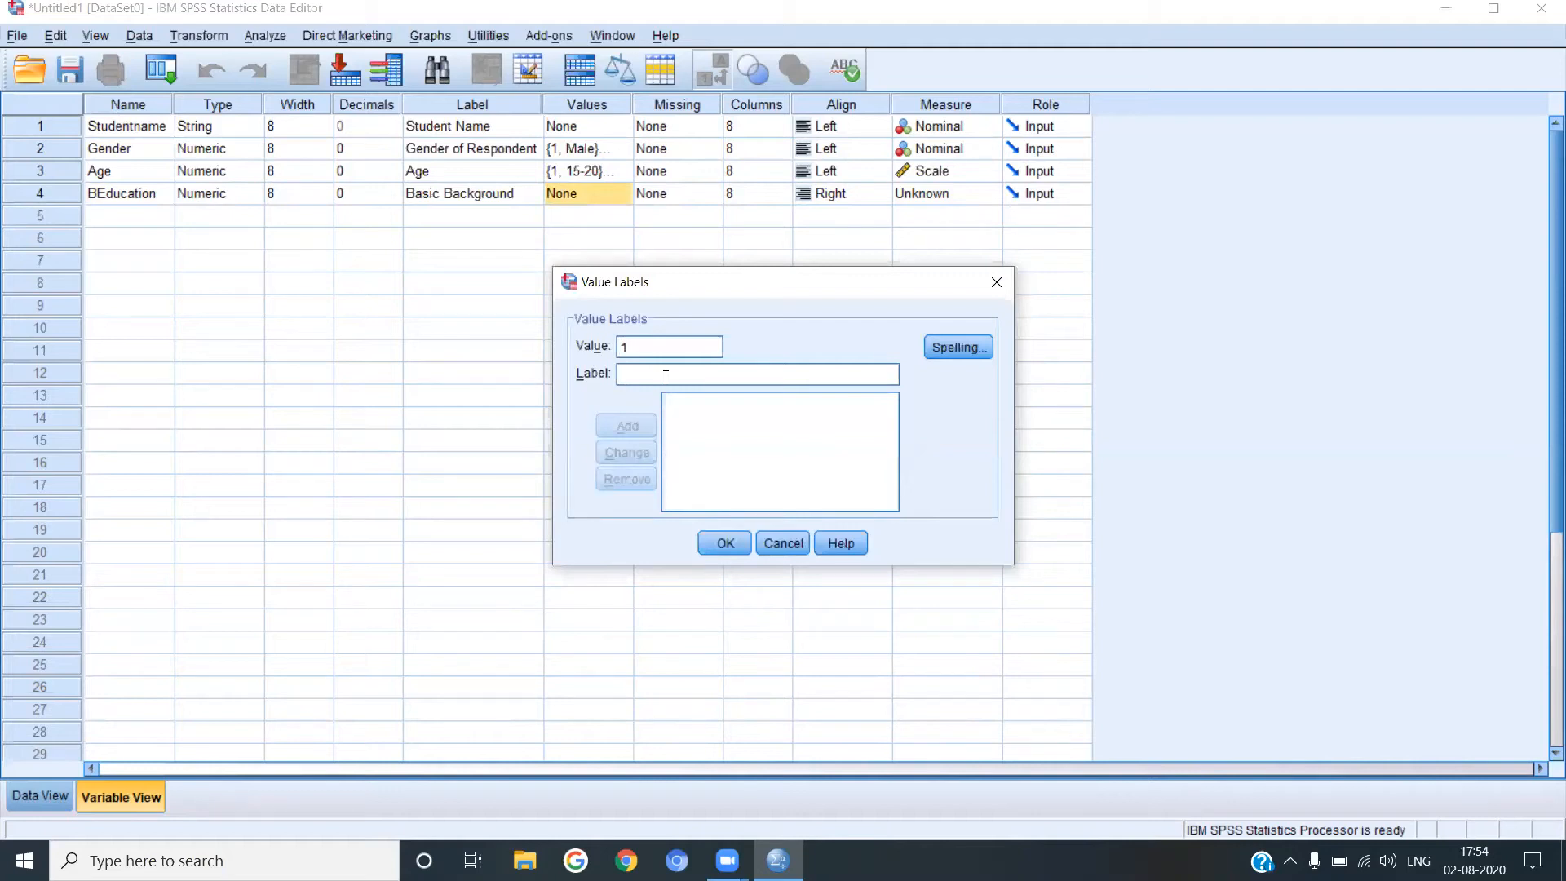
type("BBA")
left_click(628, 426)
type("2")
left_click(653, 373)
type("BSC")
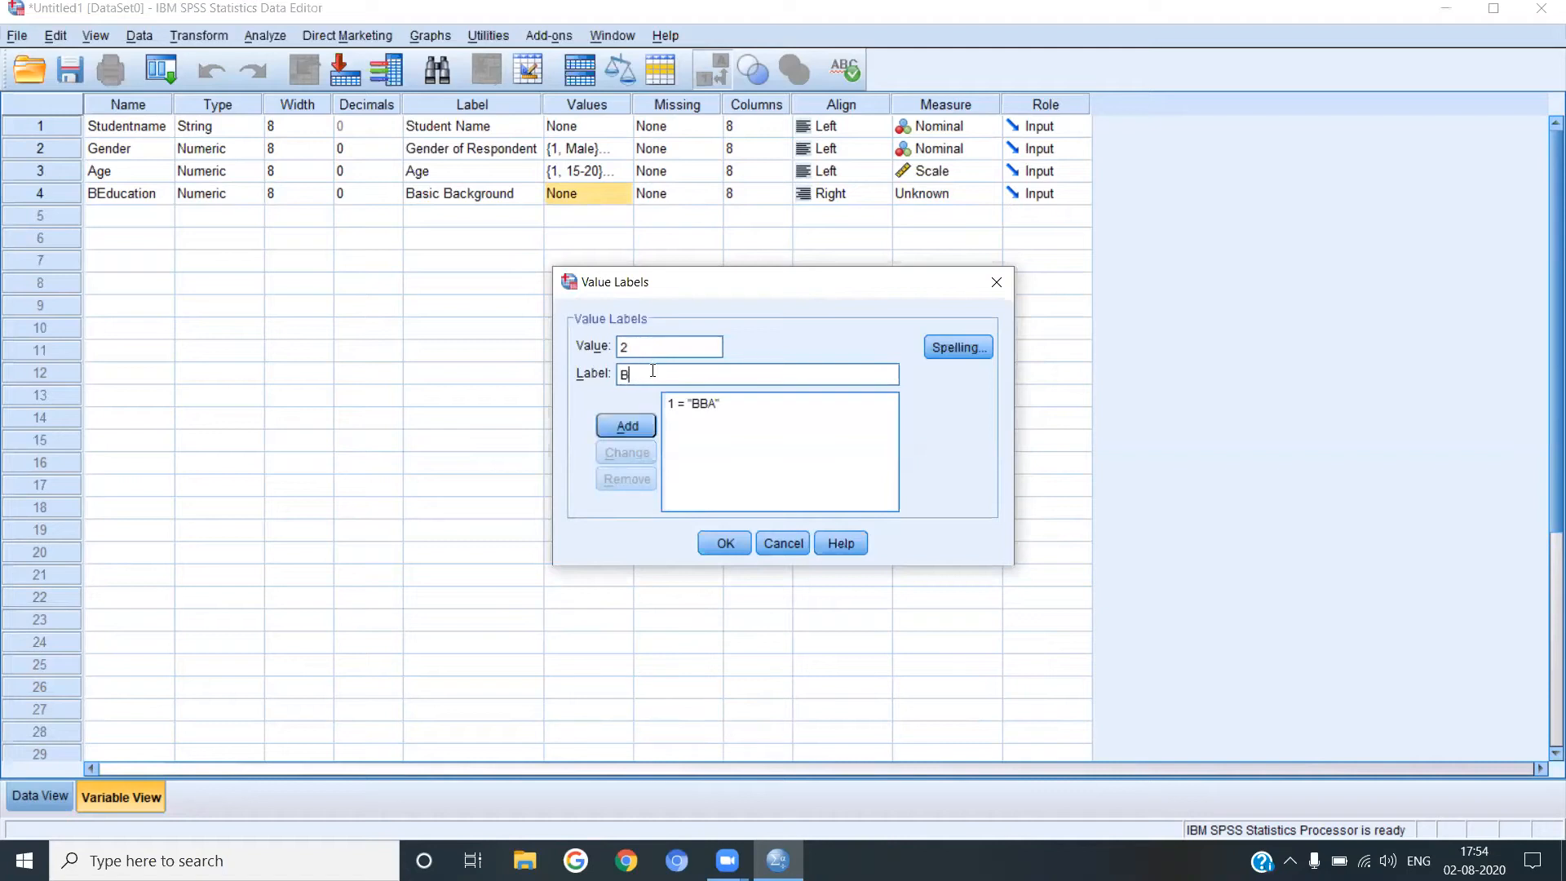
left_click(626, 426)
Add value labels coding 3 as "Bcom" and 4 as "Others", and apply the BEducation variable's value labels
type("3")
left_click(648, 374)
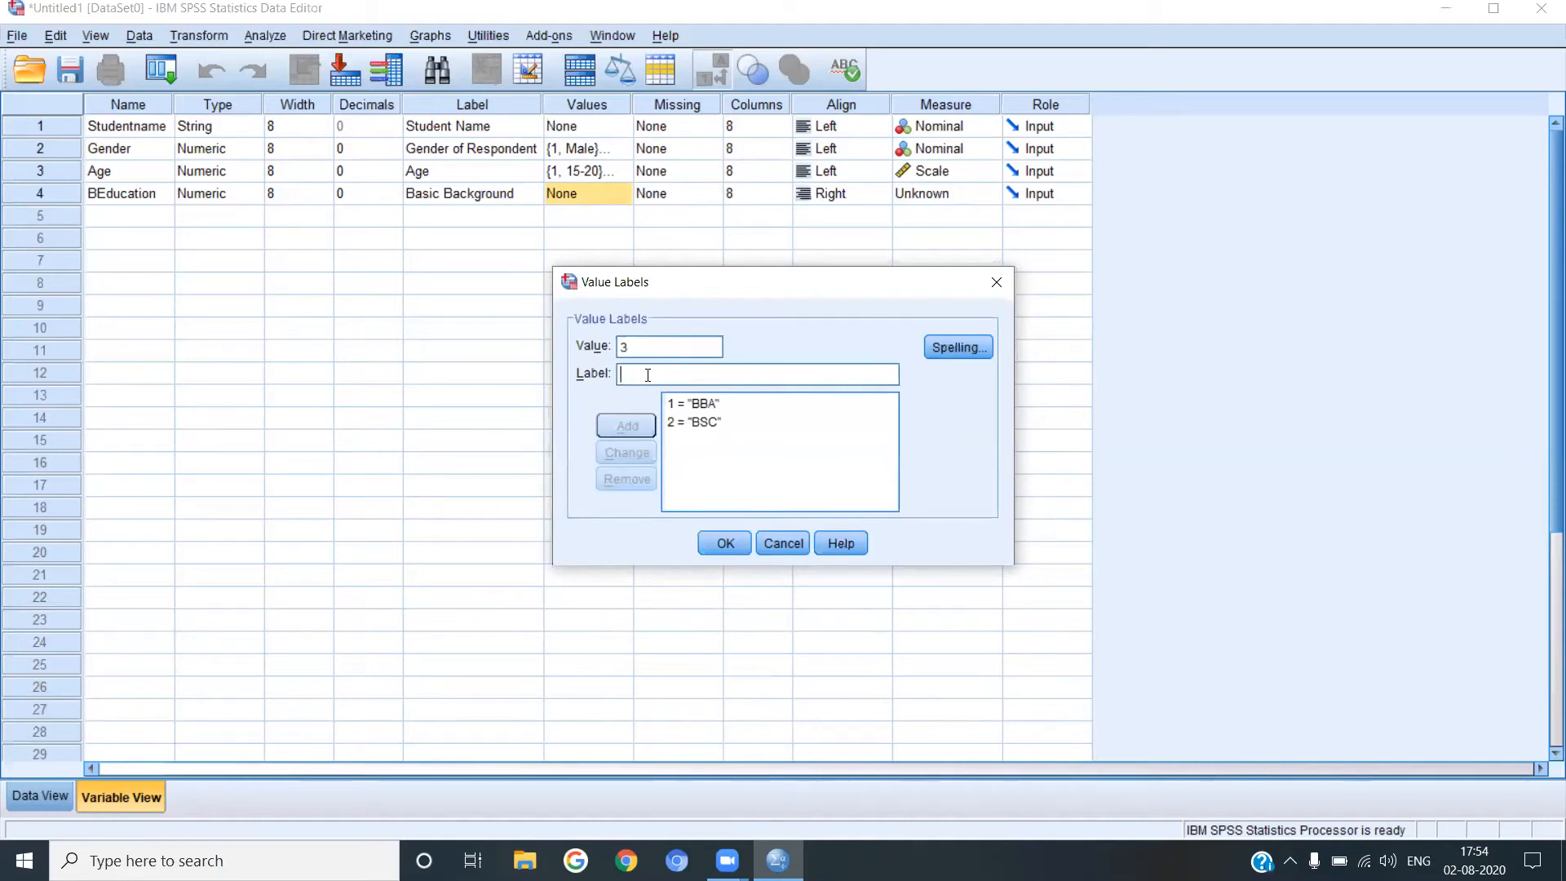
type("Bcom")
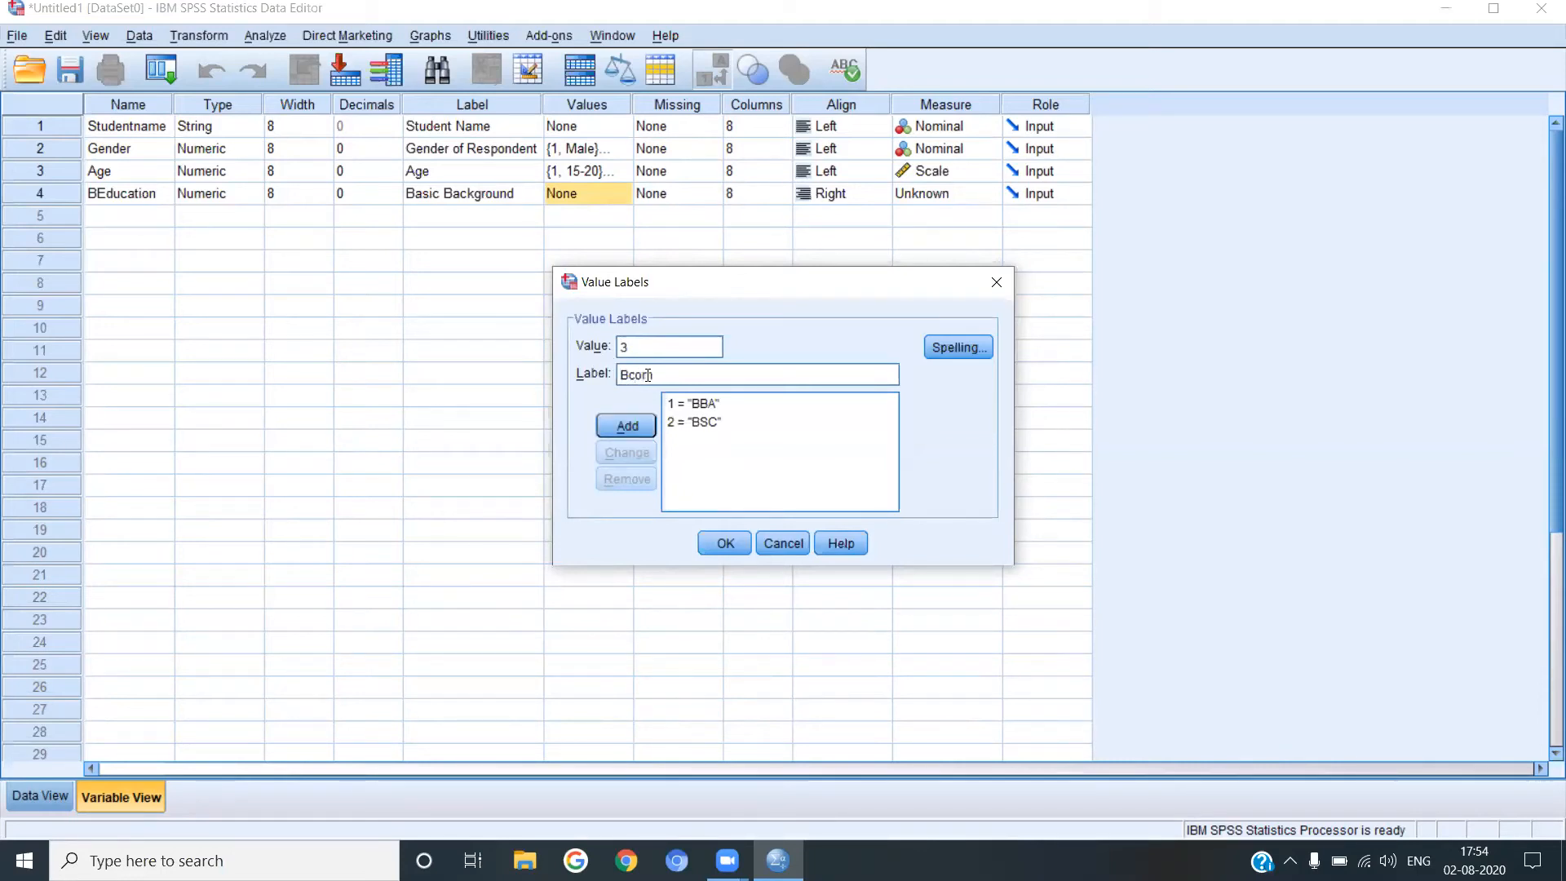
left_click(615, 425)
type("4")
left_click(641, 372)
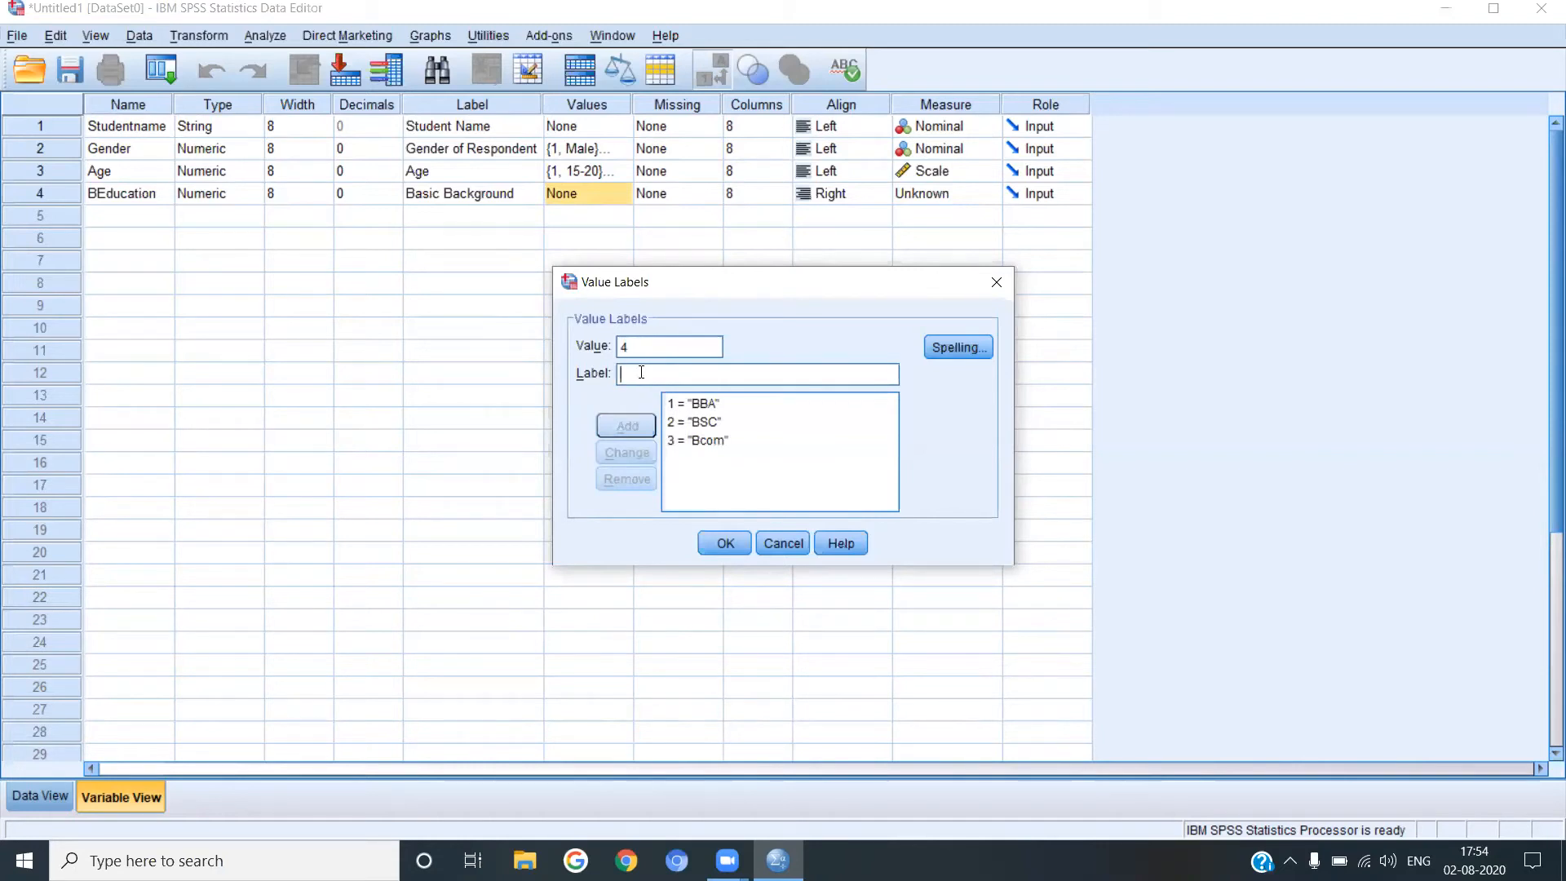
type("Others")
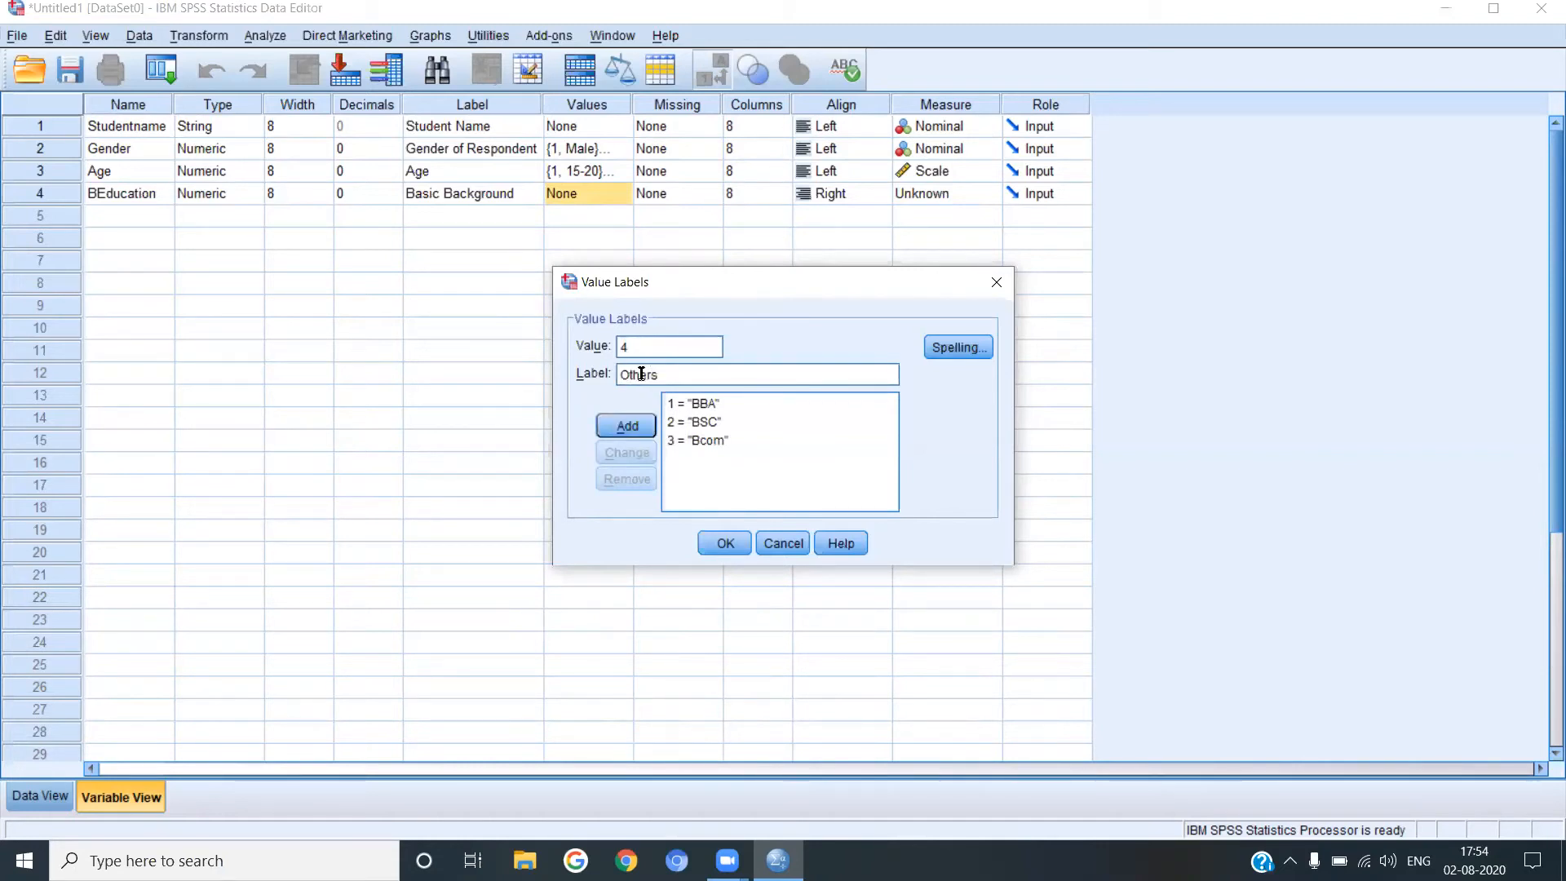
left_click(628, 426)
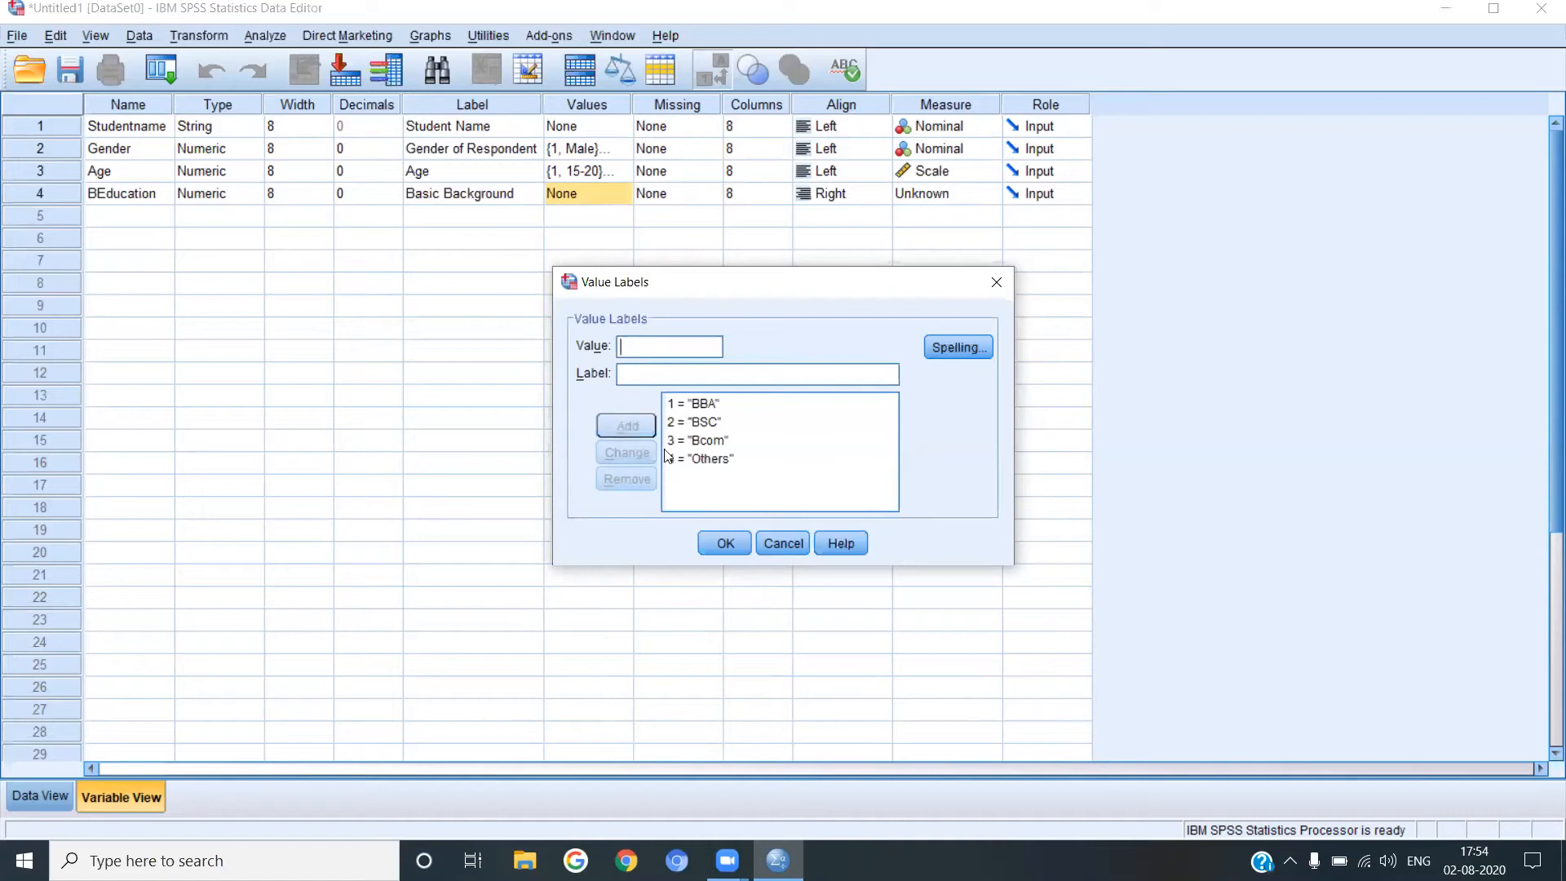
left_click(726, 544)
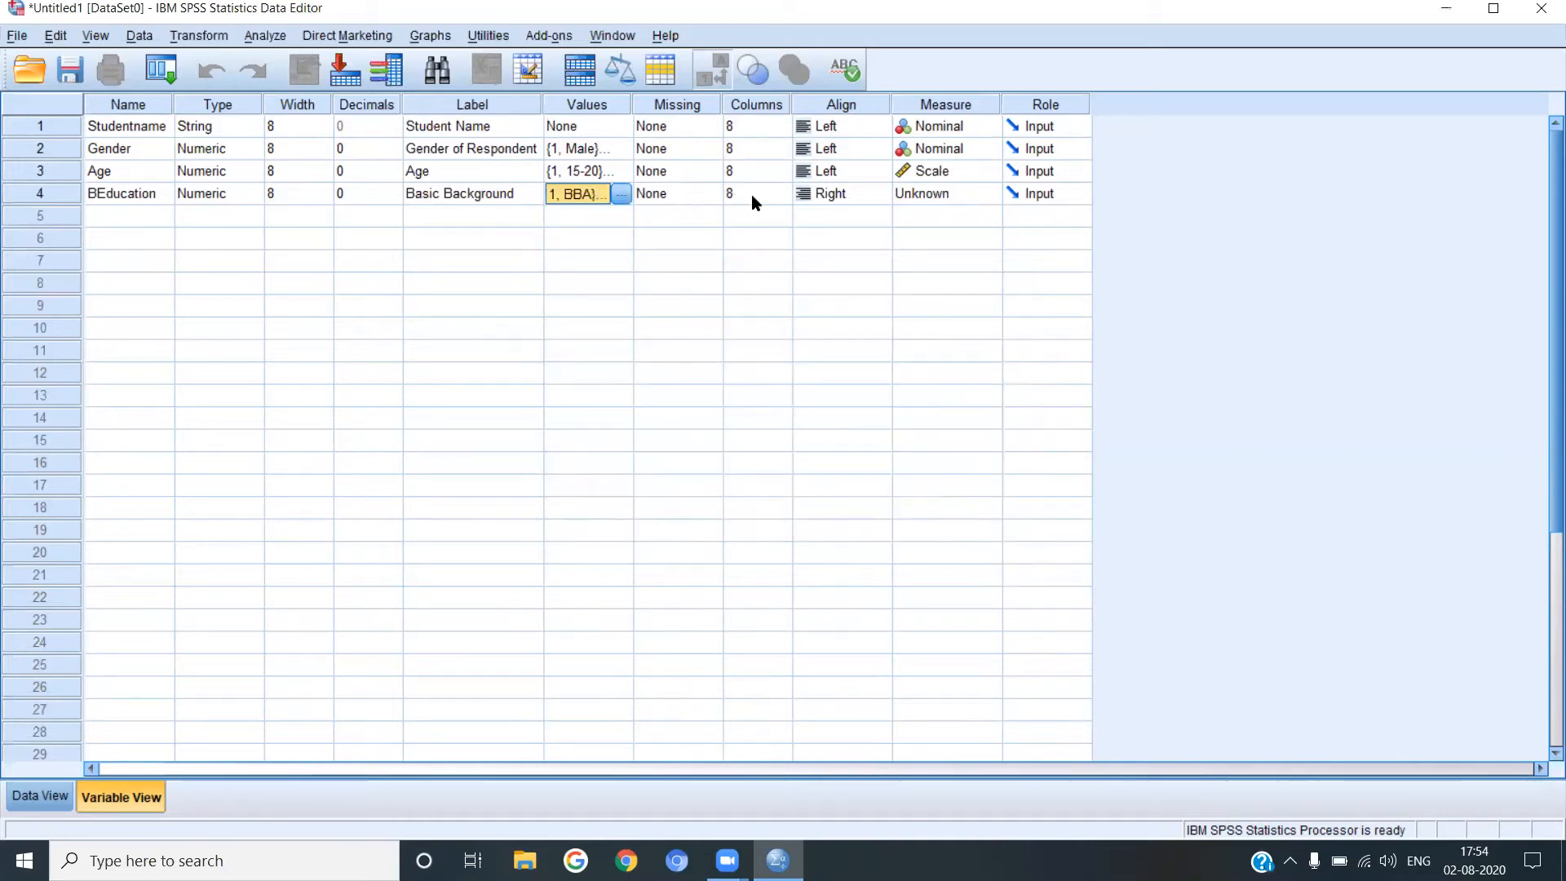
Set the BEducation variable's alignment to Left and its measure to Ordinal
left_click(833, 198)
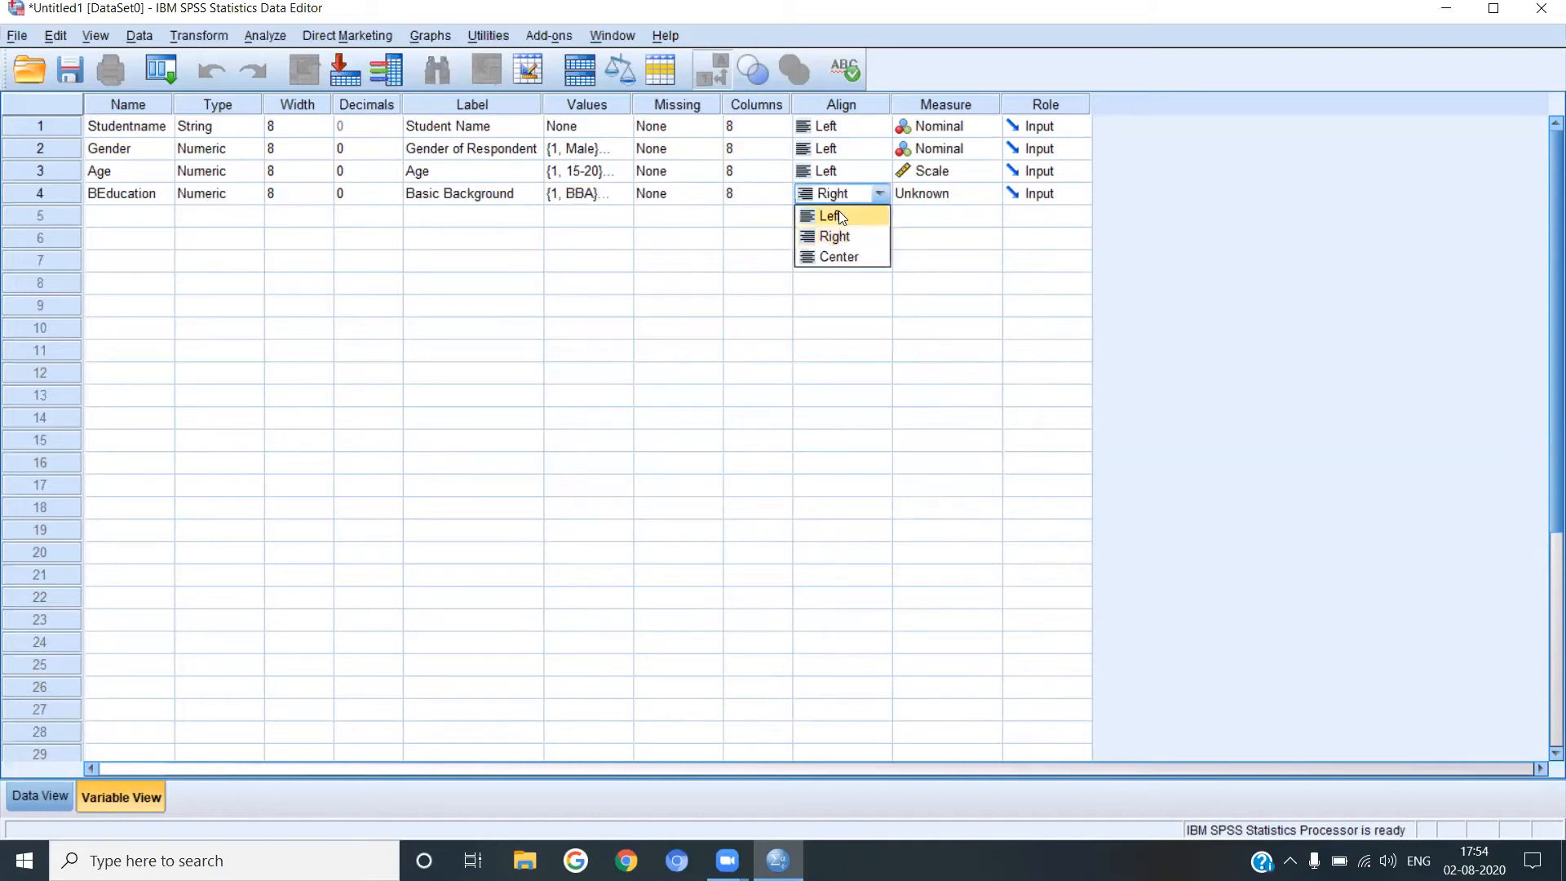
left_click(840, 213)
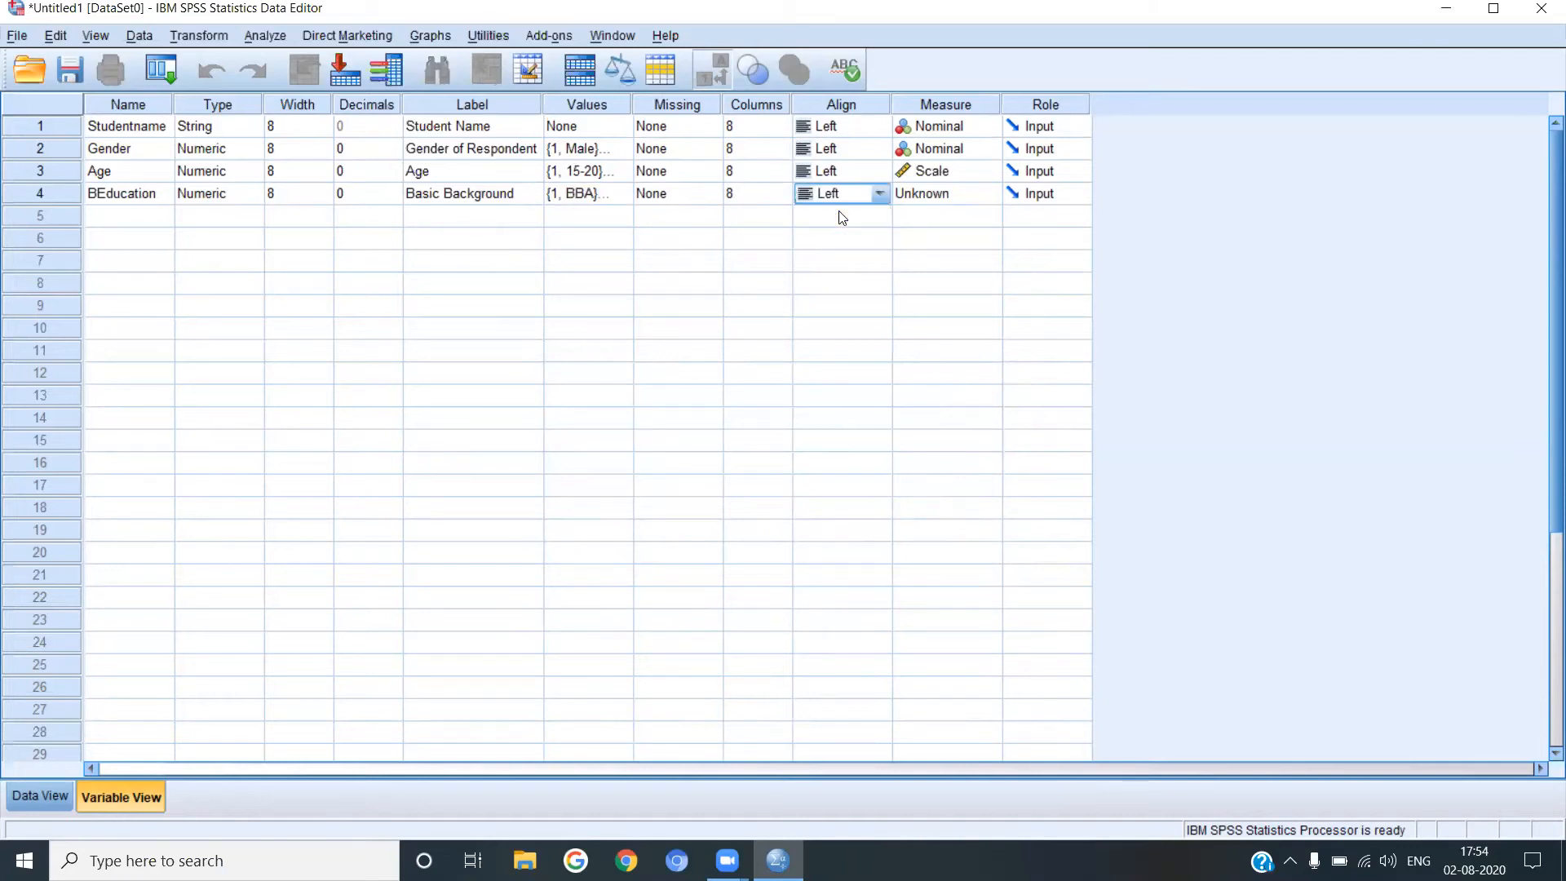
left_click(942, 198)
left_click(959, 236)
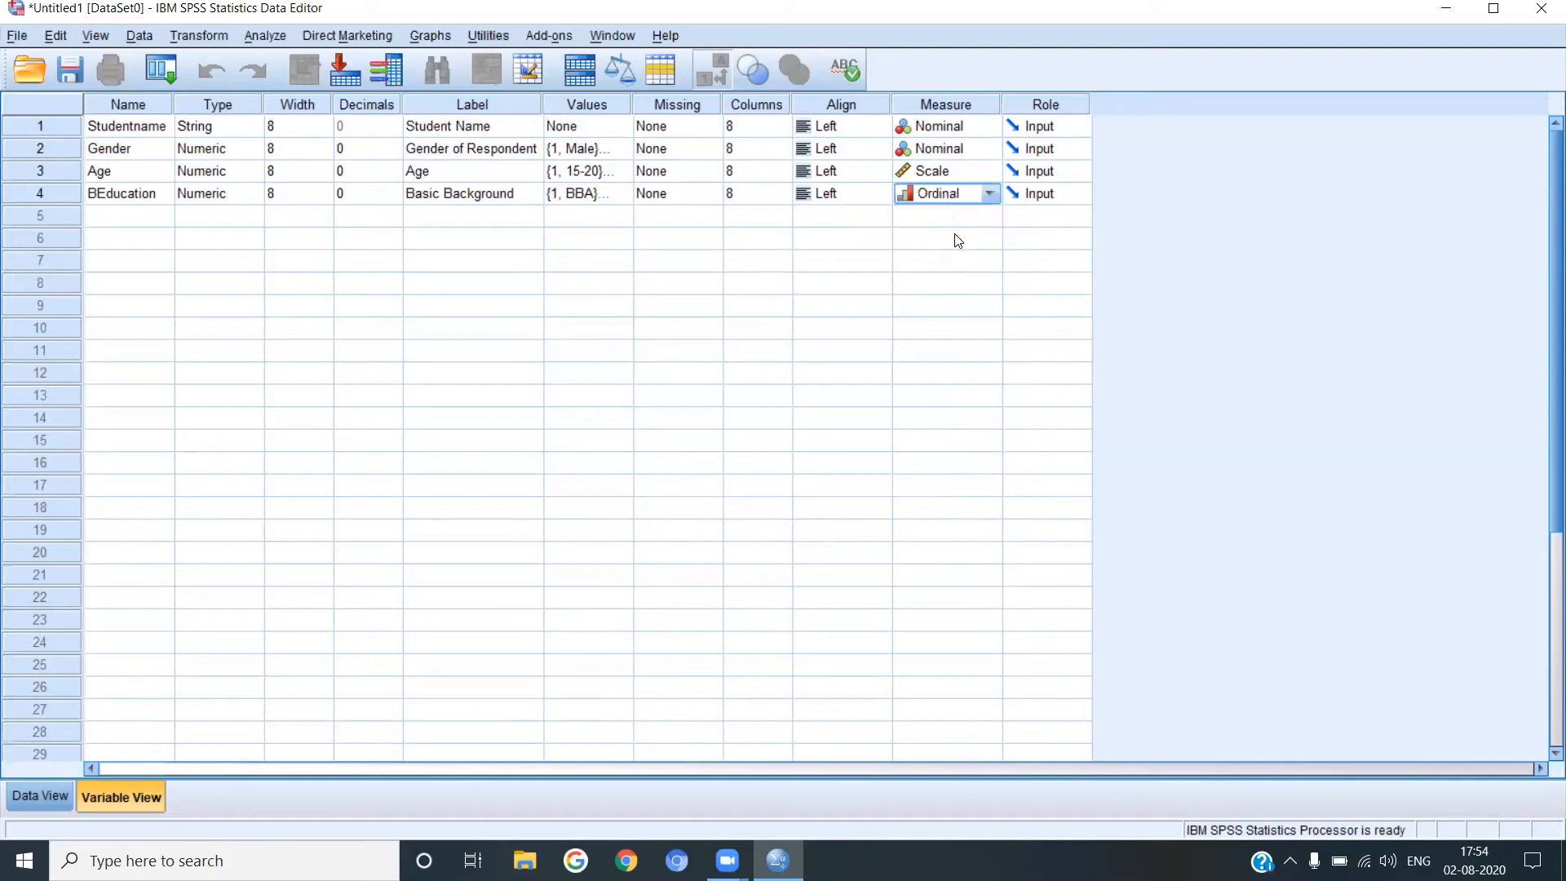
left_click(571, 357)
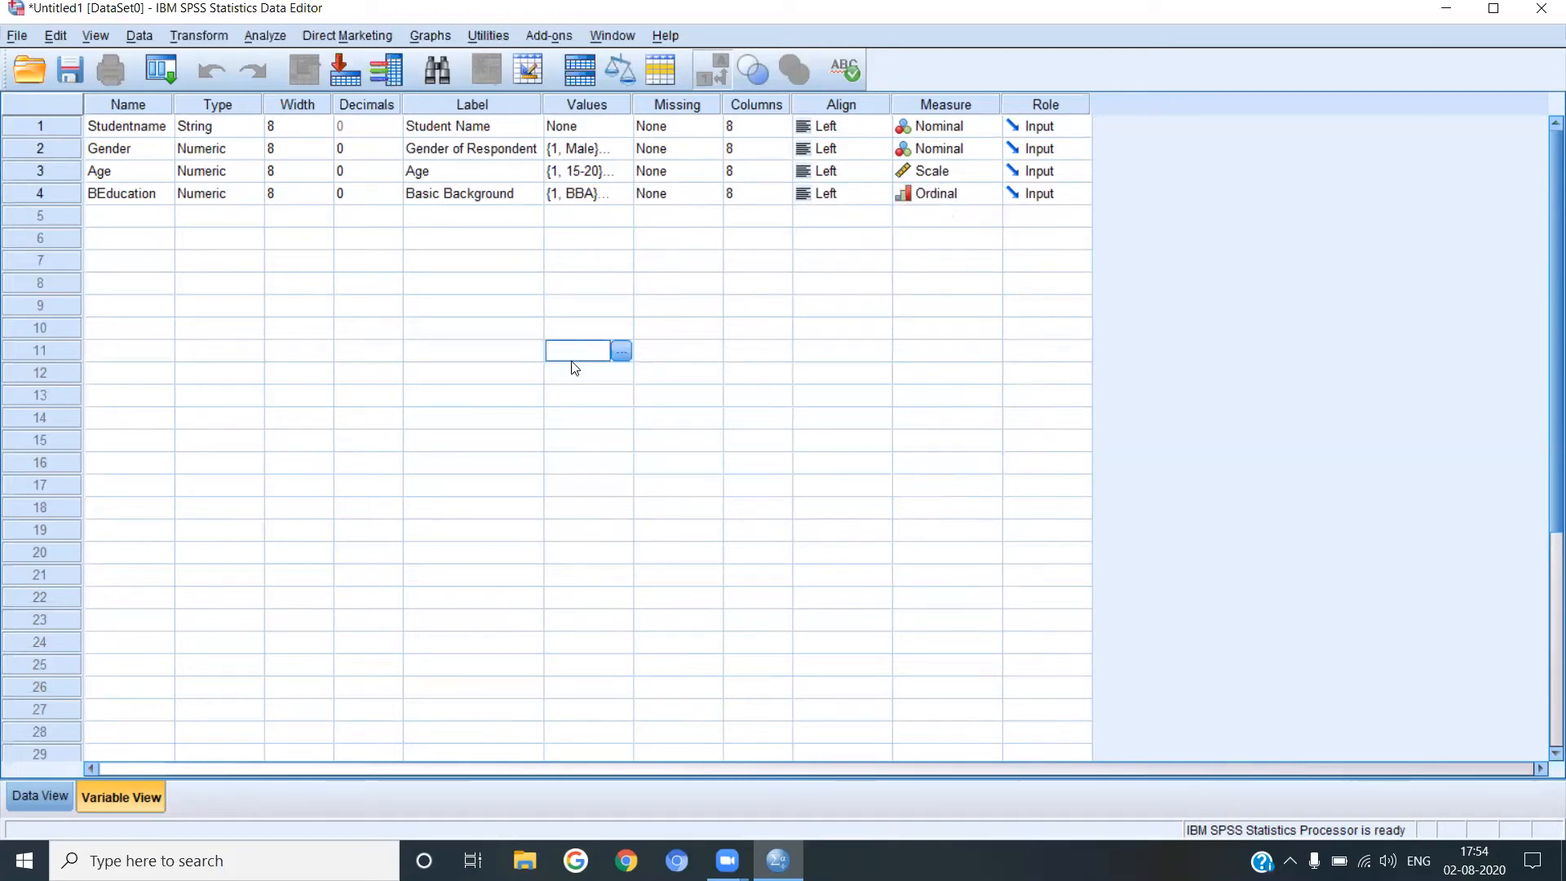
left_click(147, 214)
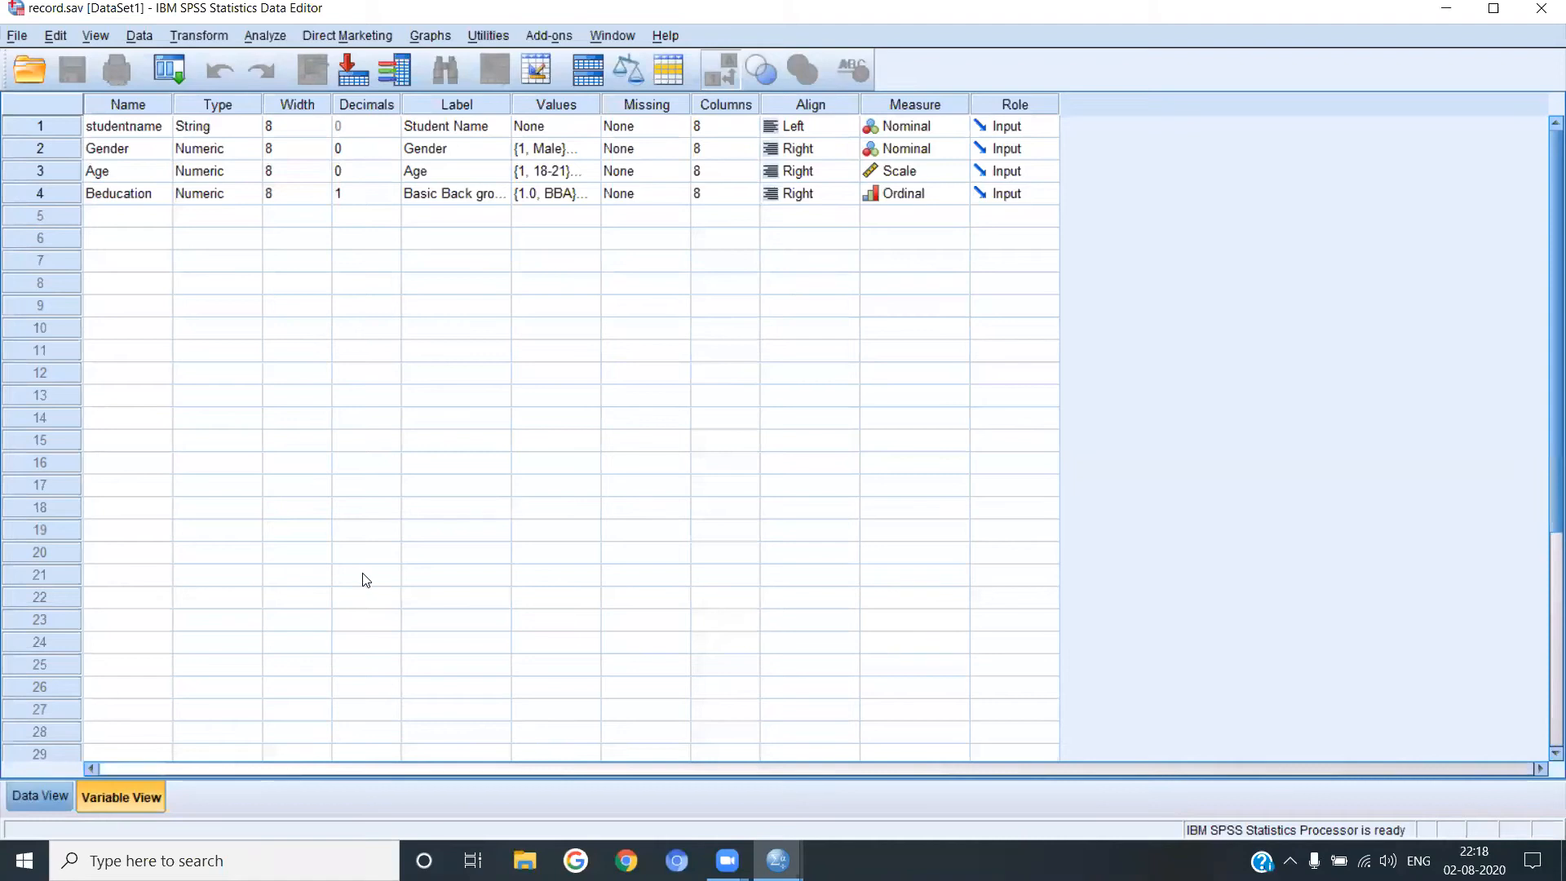
Enter the first record of record.sav with studentname aaa, Gender Male, Age 18-21 and Beducation BSC
left_click(44, 796)
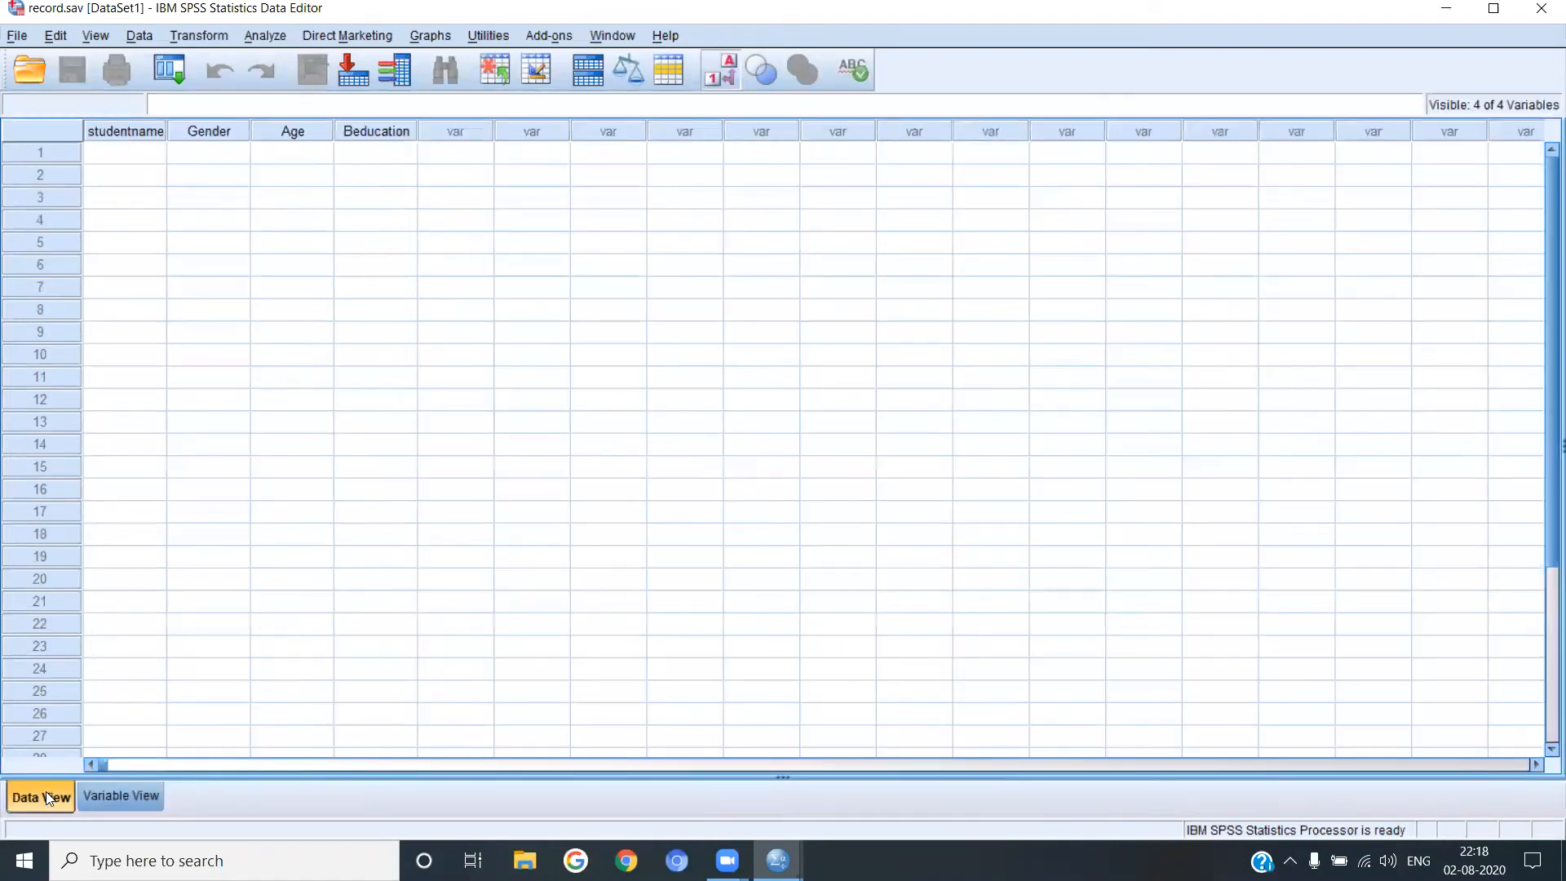
left_click(132, 157)
double_click(139, 153)
type("aaa")
left_click(213, 155)
type("1")
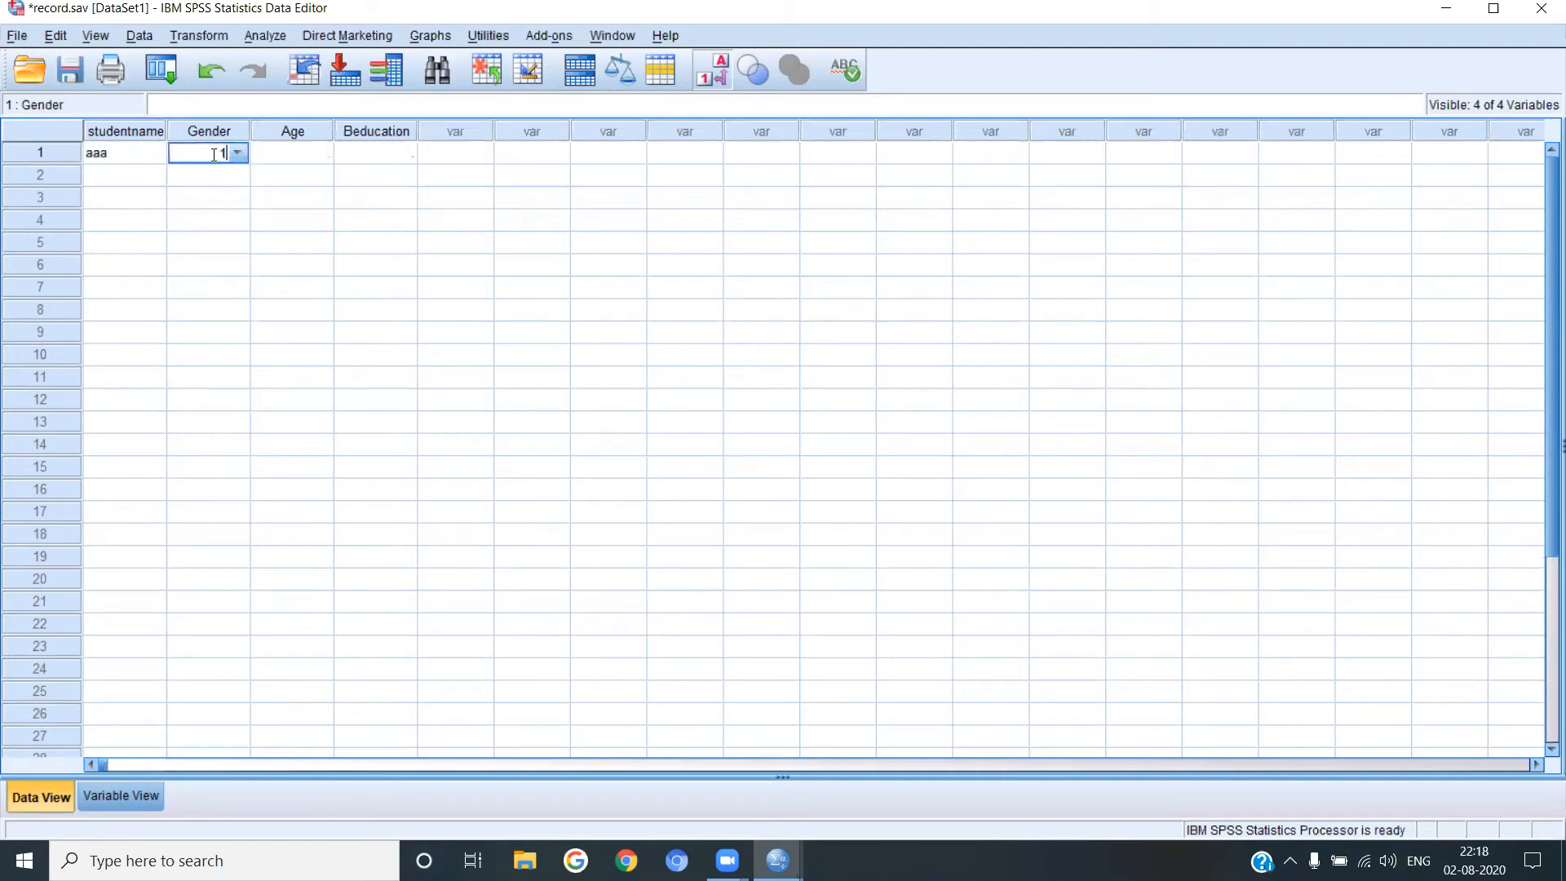
left_click(307, 158)
type("18-21")
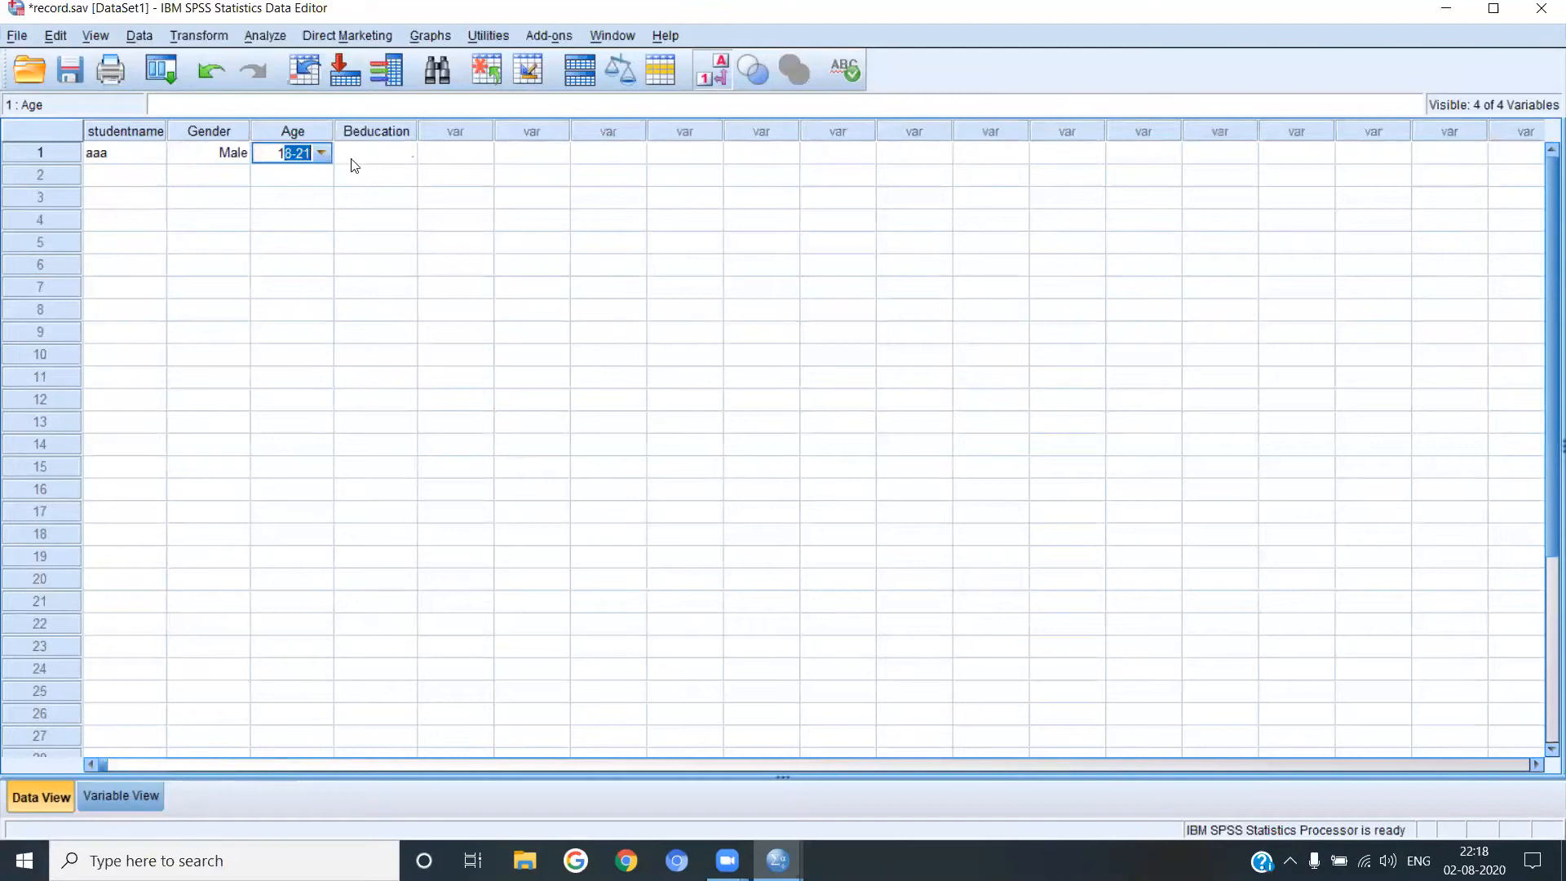
left_click(372, 161)
type("1")
Enter the second record with studentname sss, Gender code 2 (Female), Age code 3 (26-30) and Beducation code 2 (BSC)
left_click(118, 180)
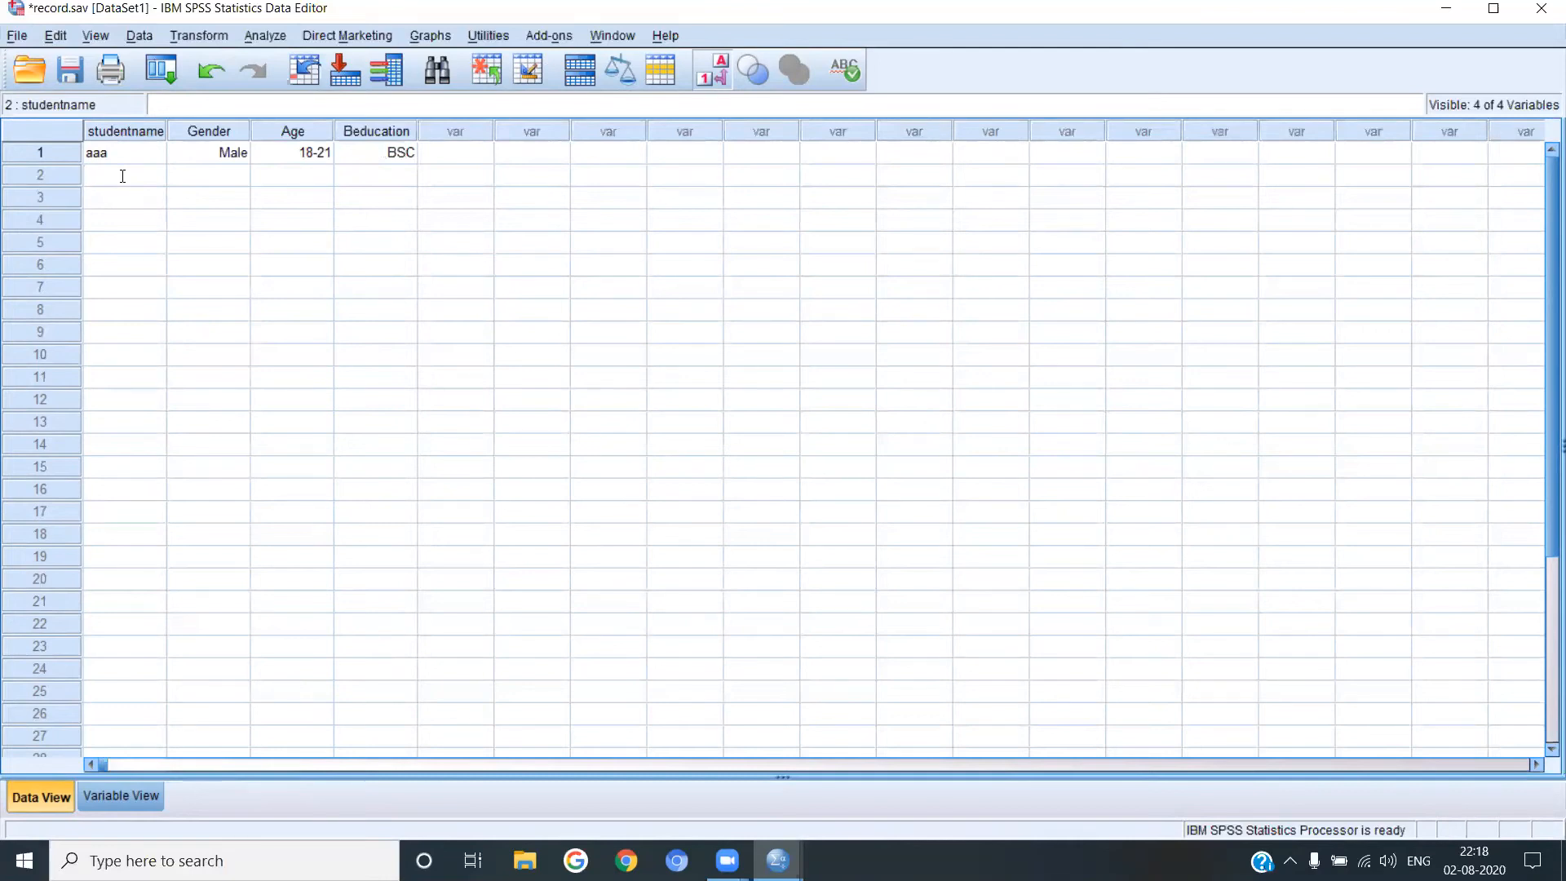
type("sss")
left_click(235, 179)
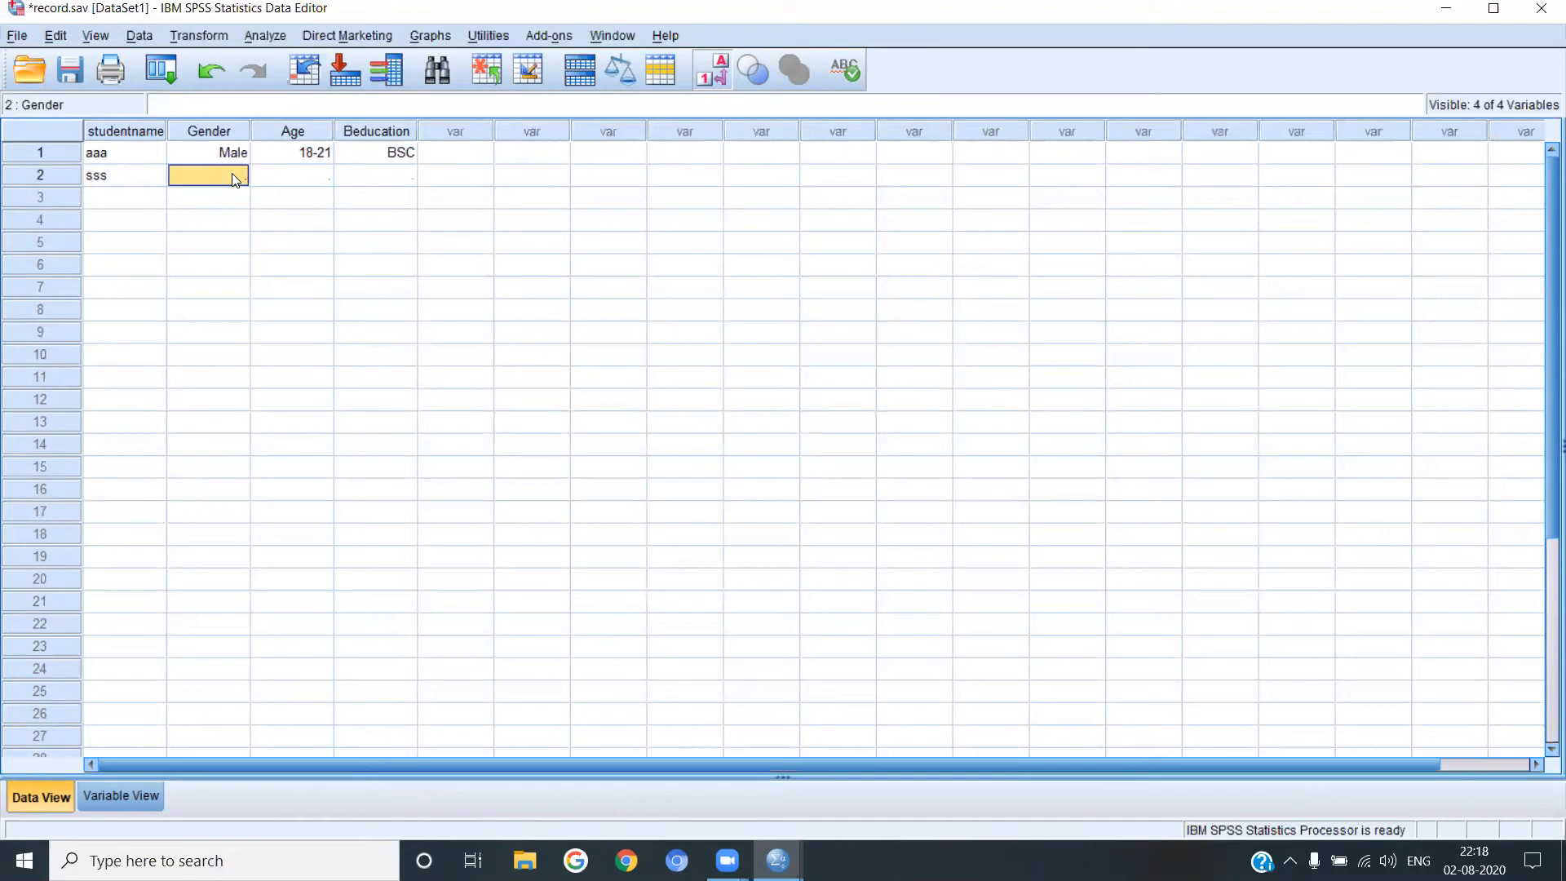
type("2")
left_click(305, 184)
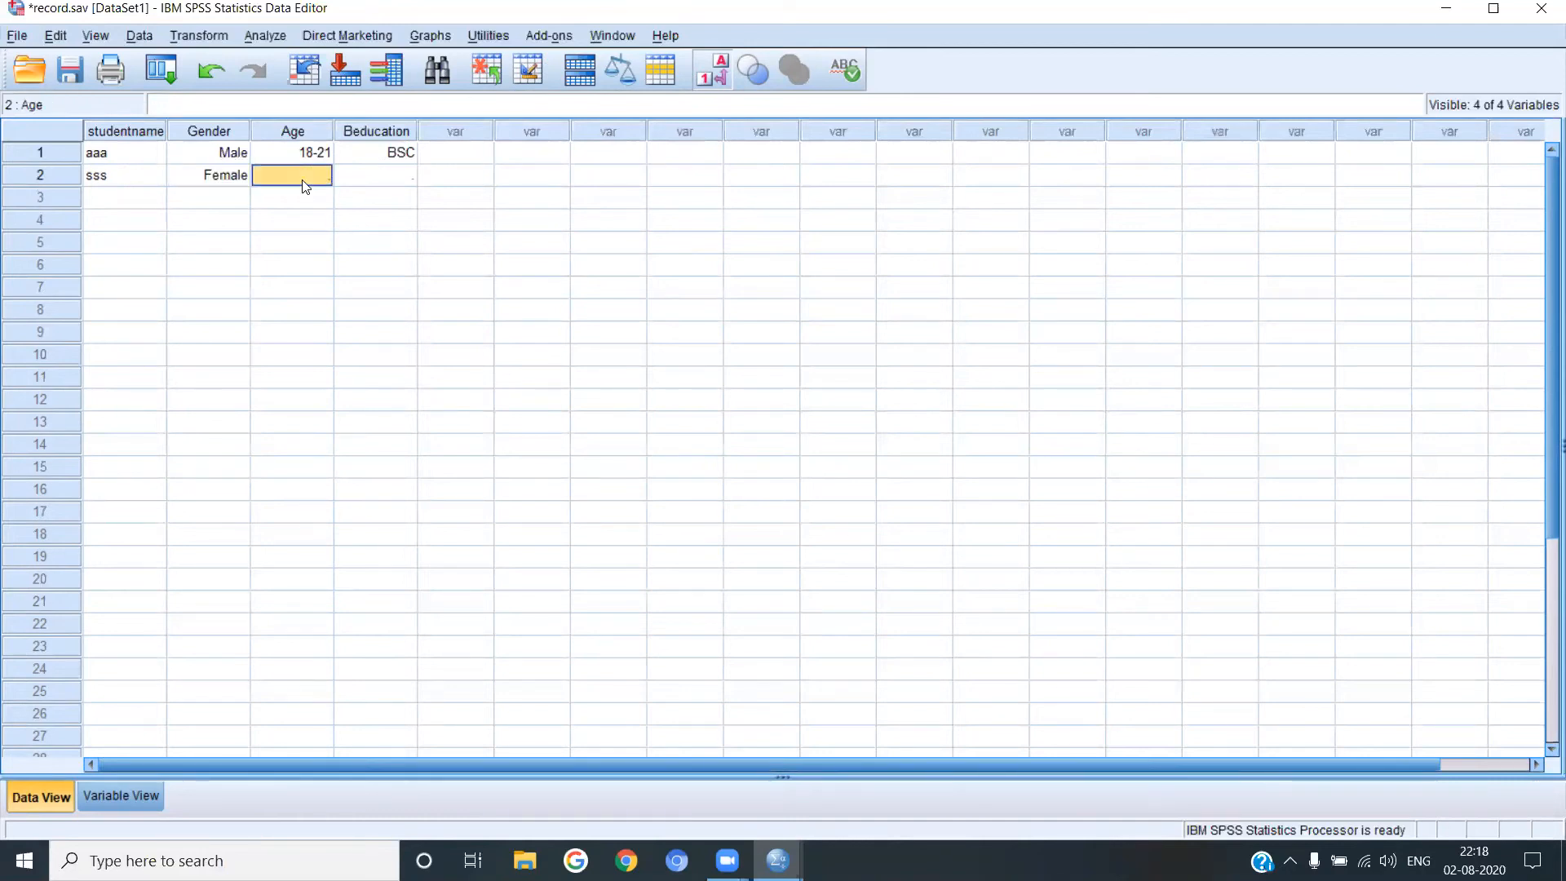
type("3")
left_click(387, 178)
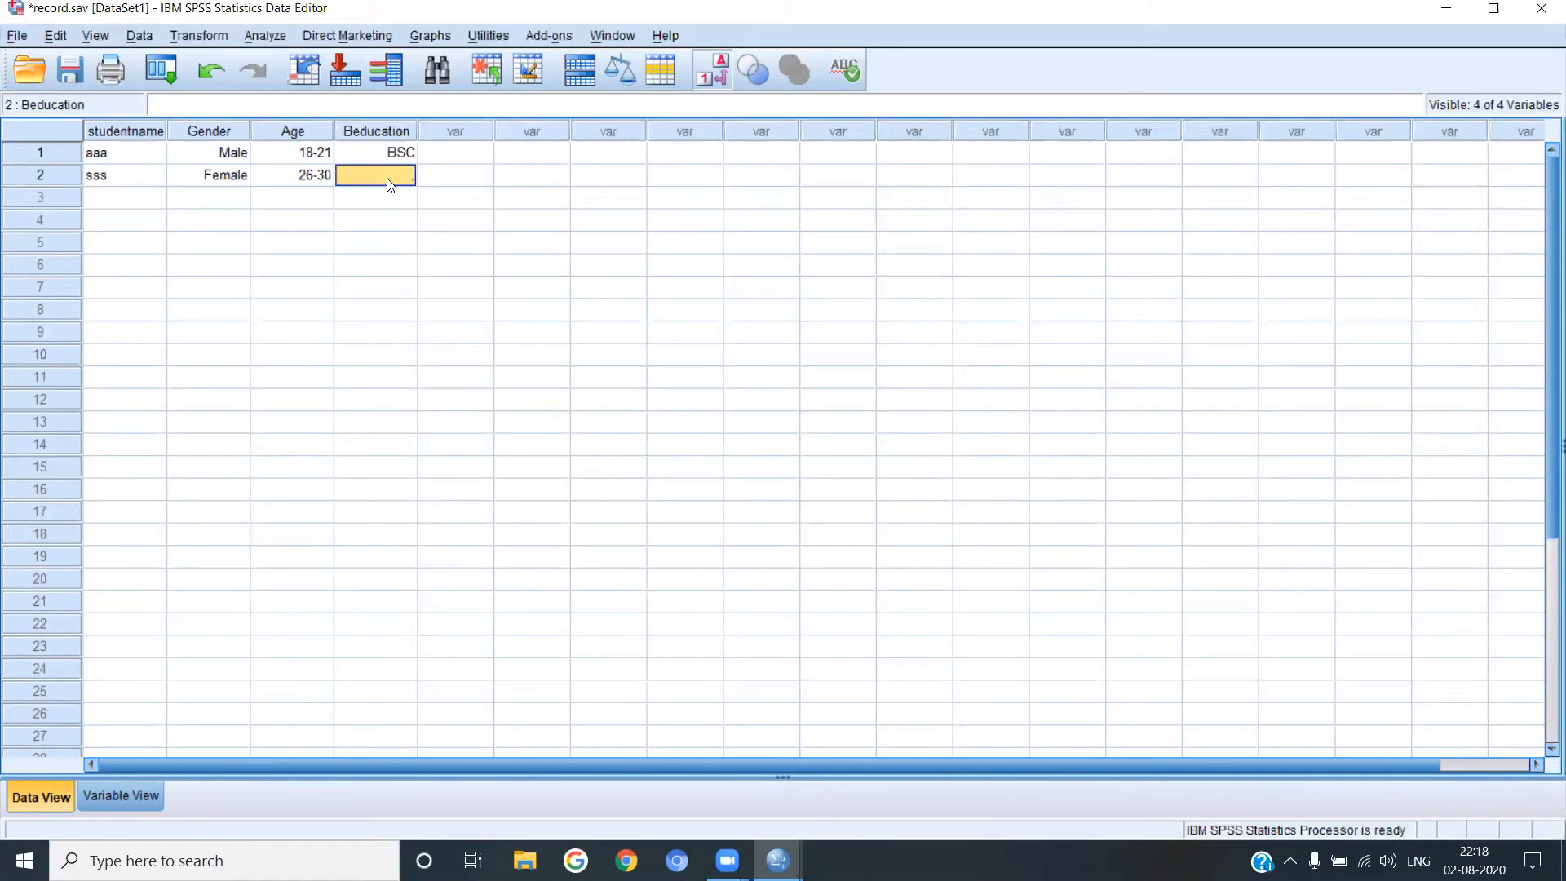
type("2")
left_click(121, 202)
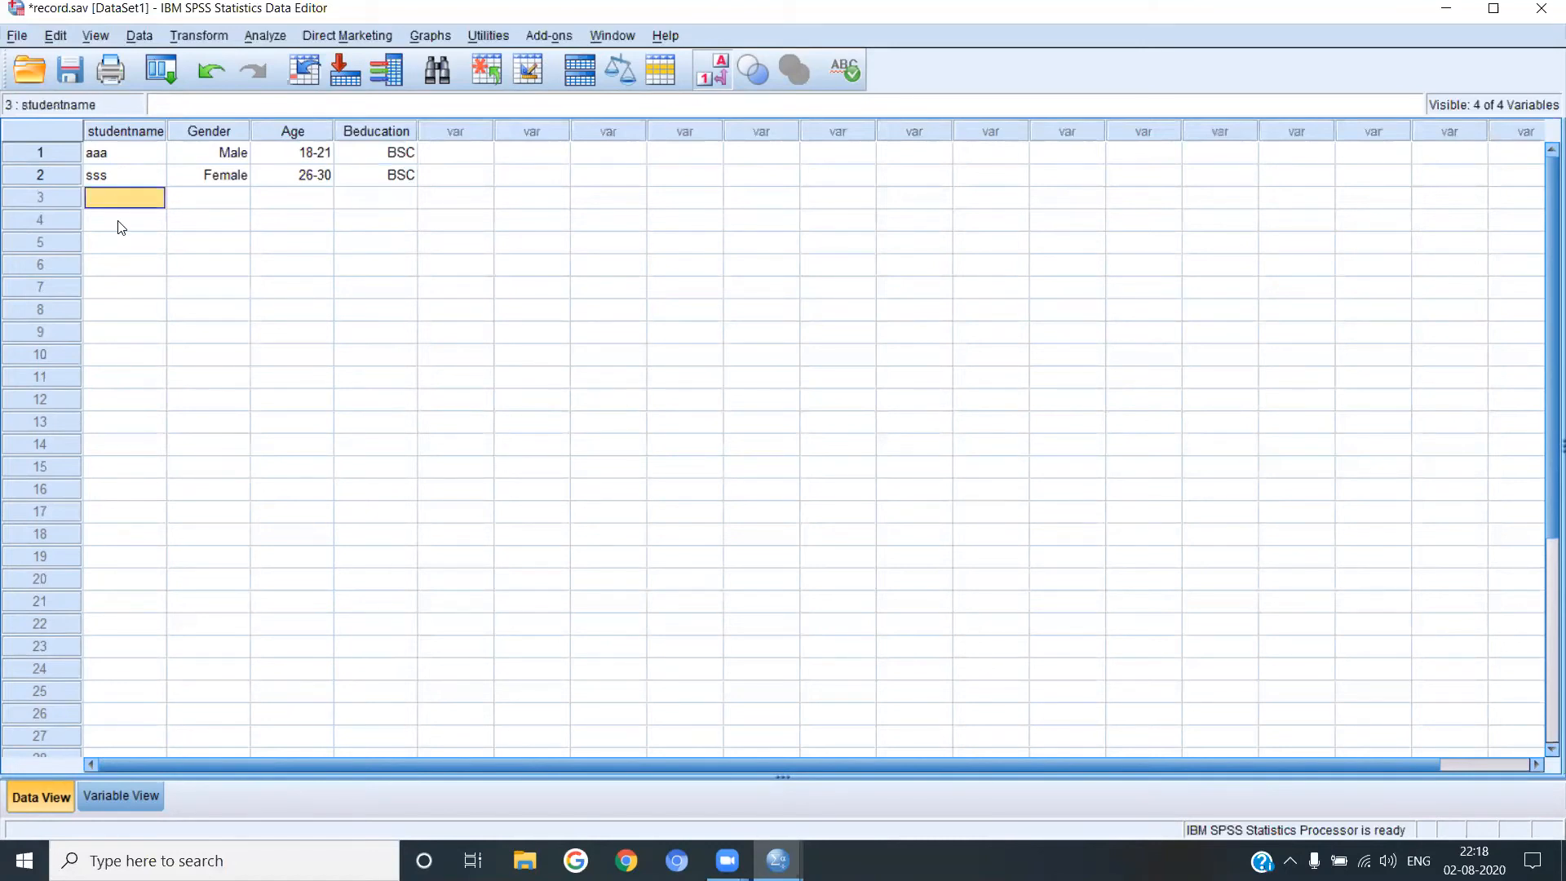
left_click(122, 222)
left_click(122, 245)
left_click(123, 266)
left_click(120, 292)
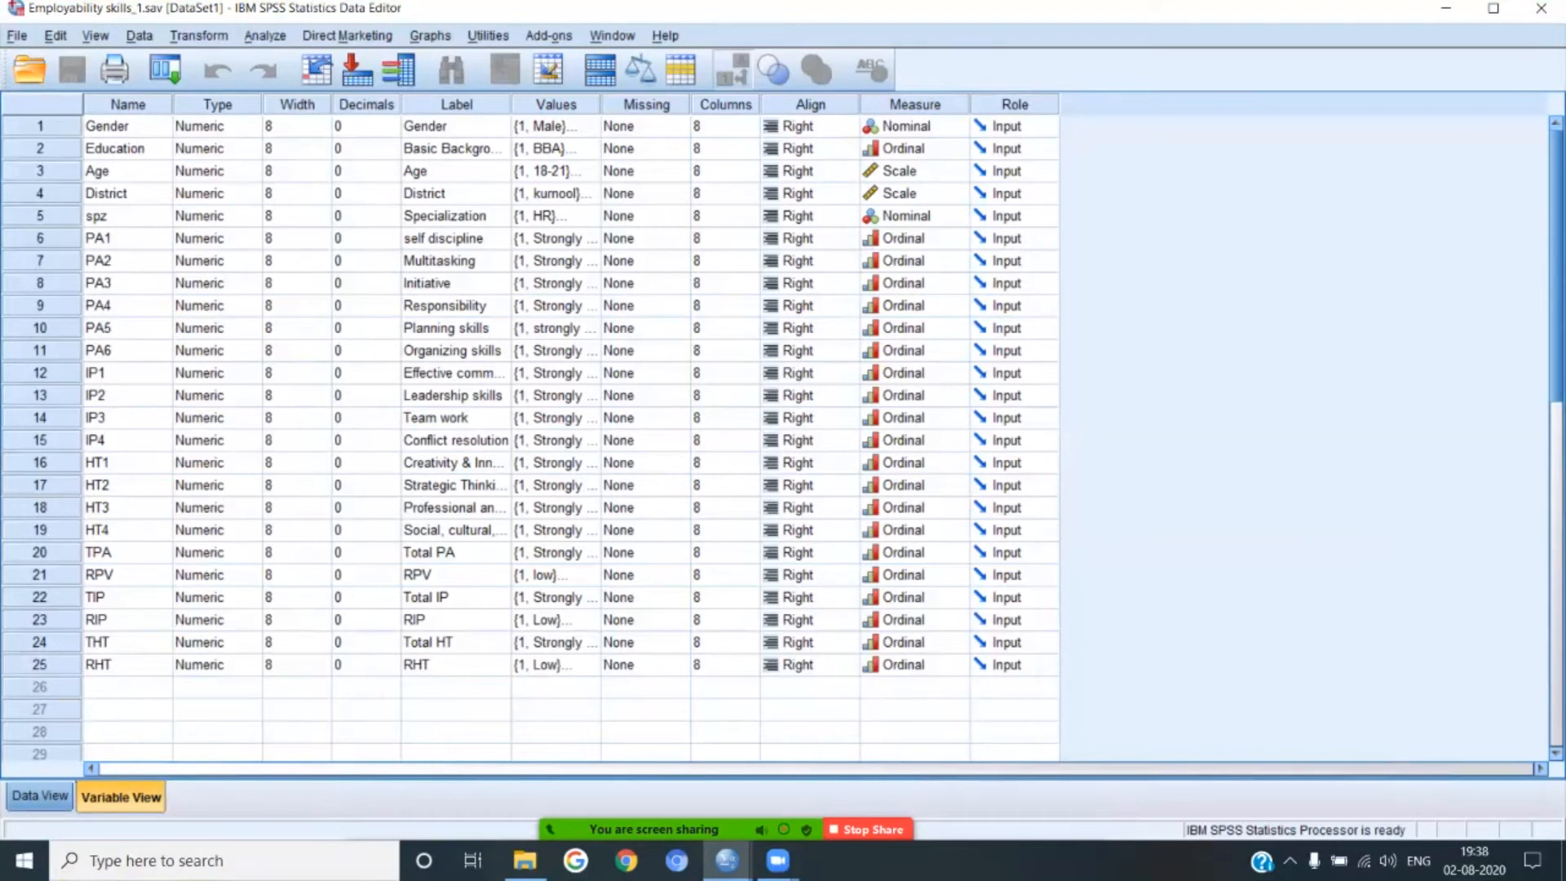
Set up a Frequencies analysis of the Employability skills_1.sav data with Gender as the variable
left_click(40, 796)
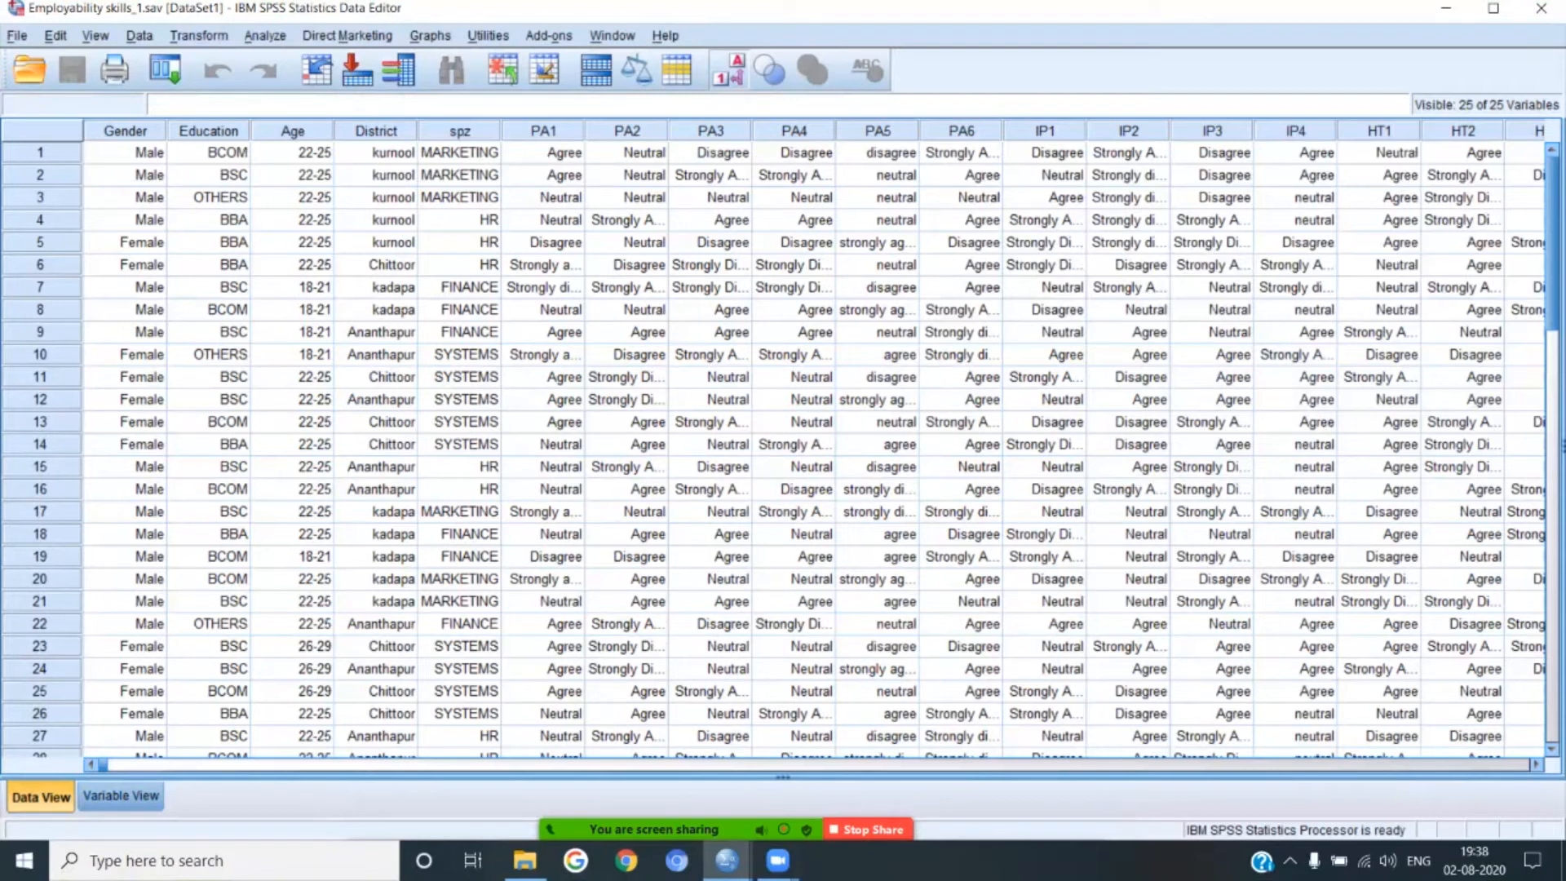
key("Page_Down")
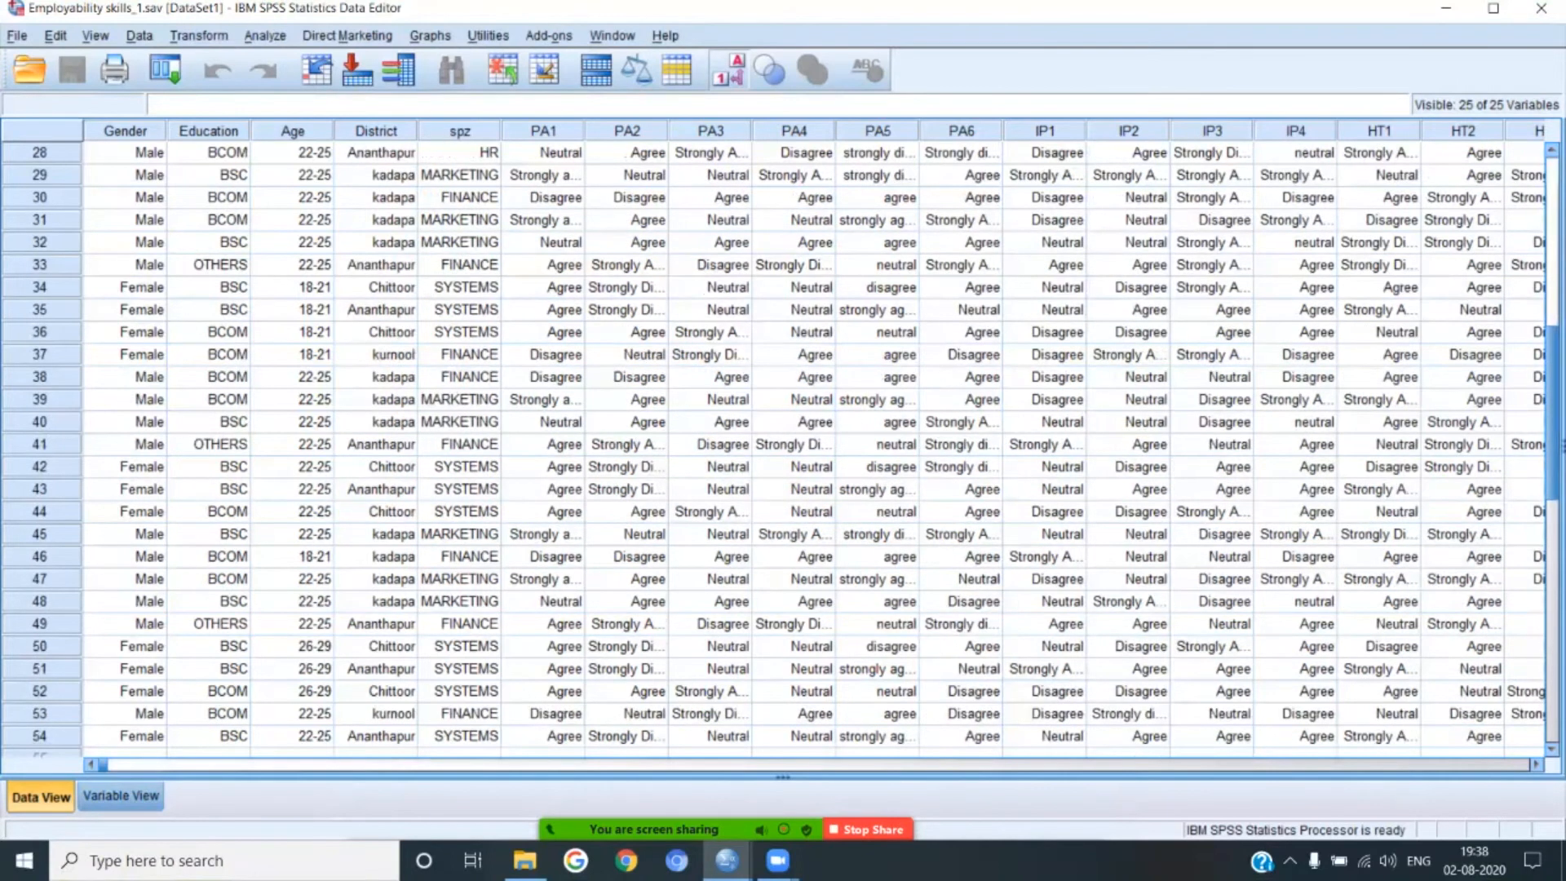
scroll(783, 441, "down", 3)
scroll(784, 441, "up", 12)
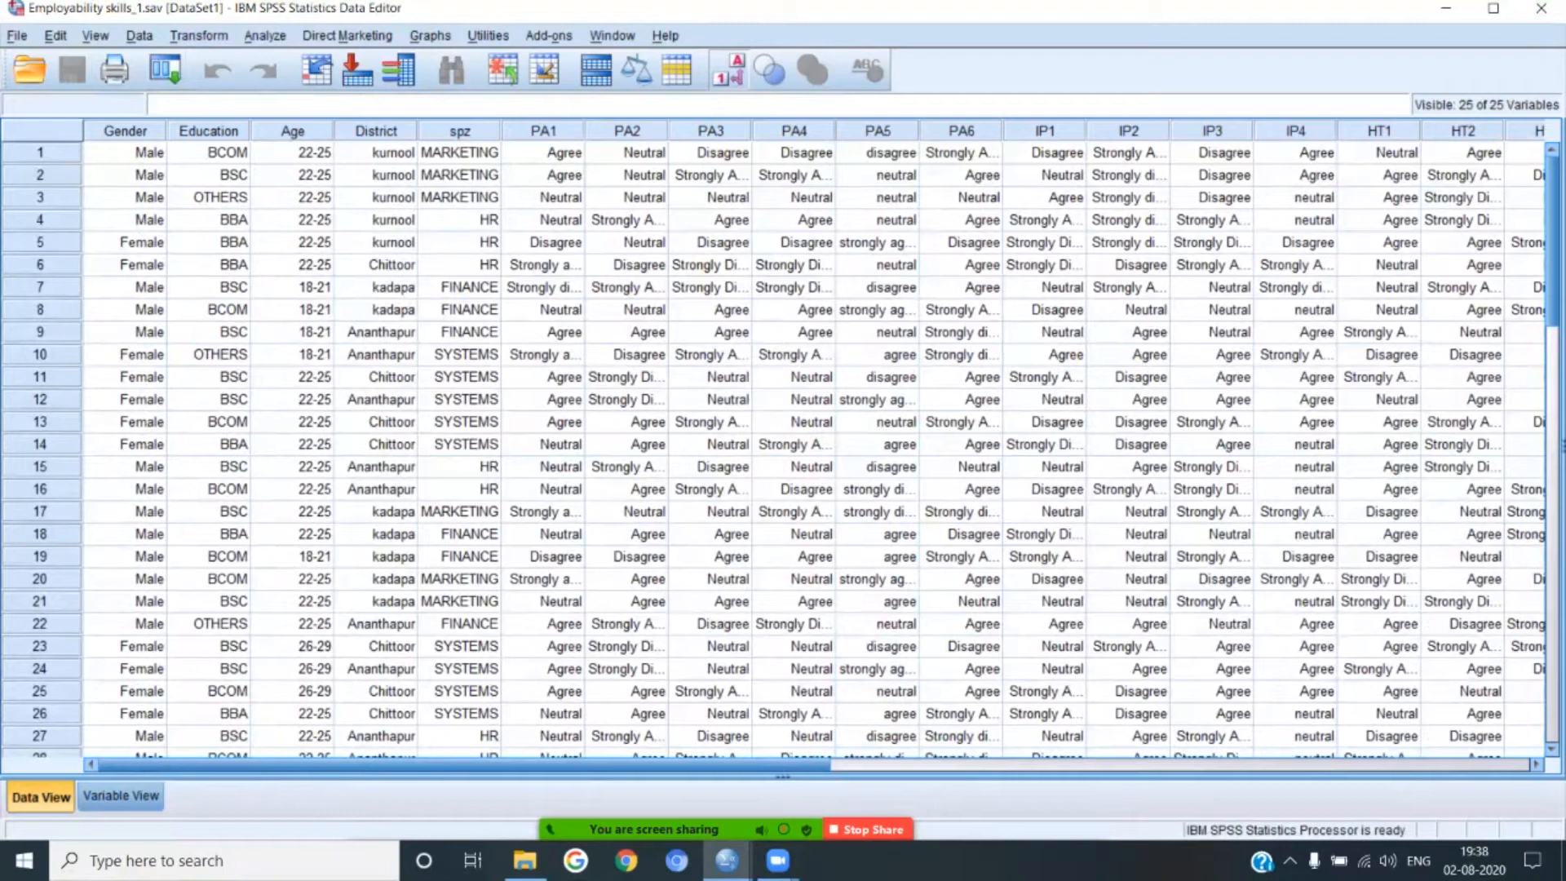
left_click(265, 36)
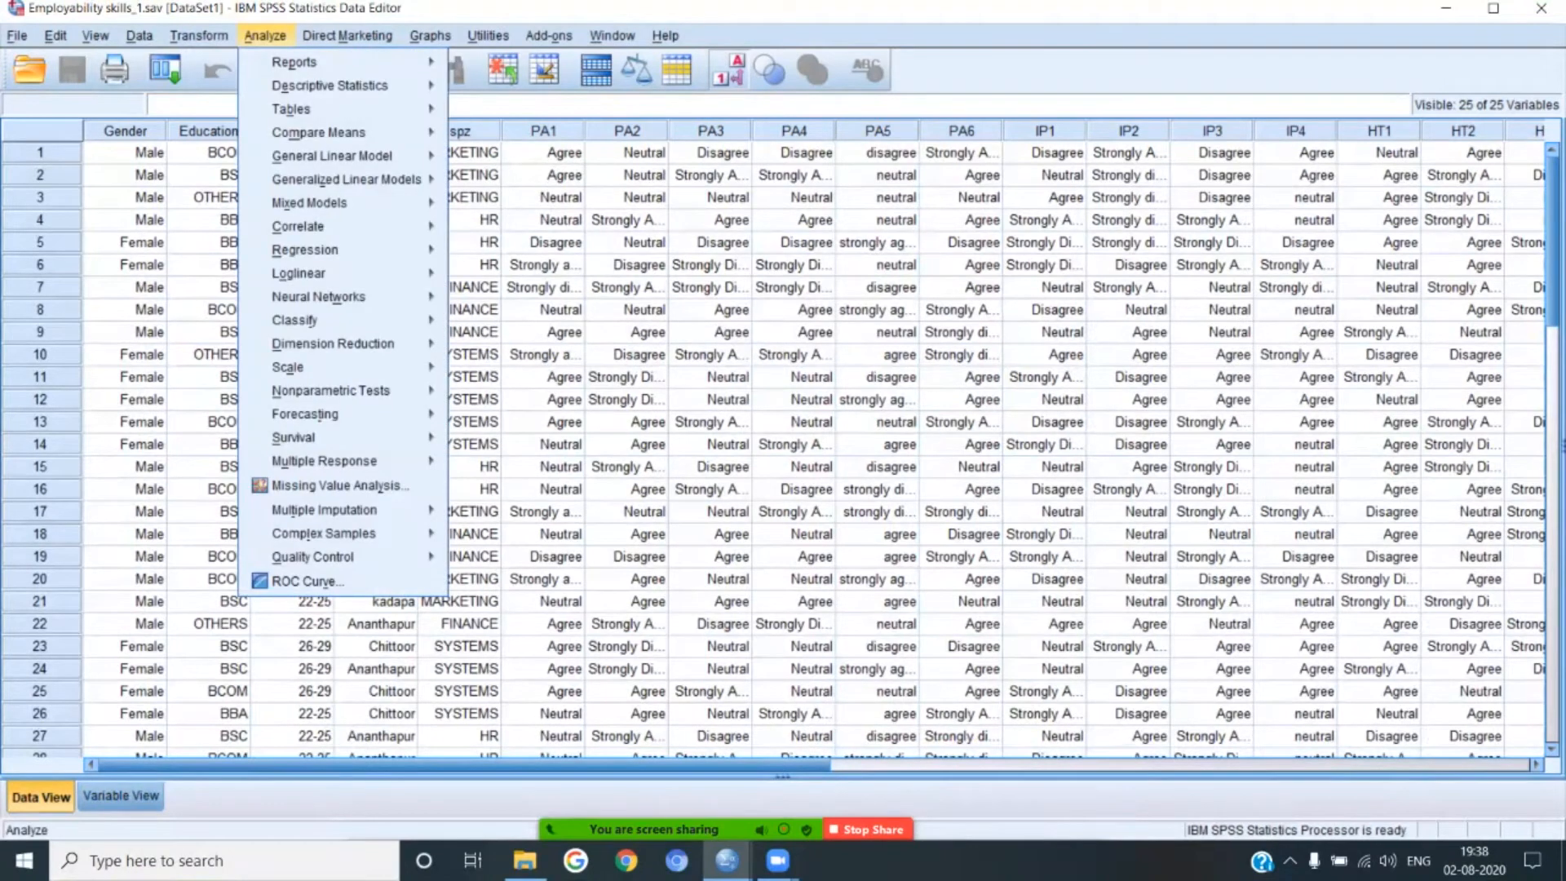
mouse_move(330, 86)
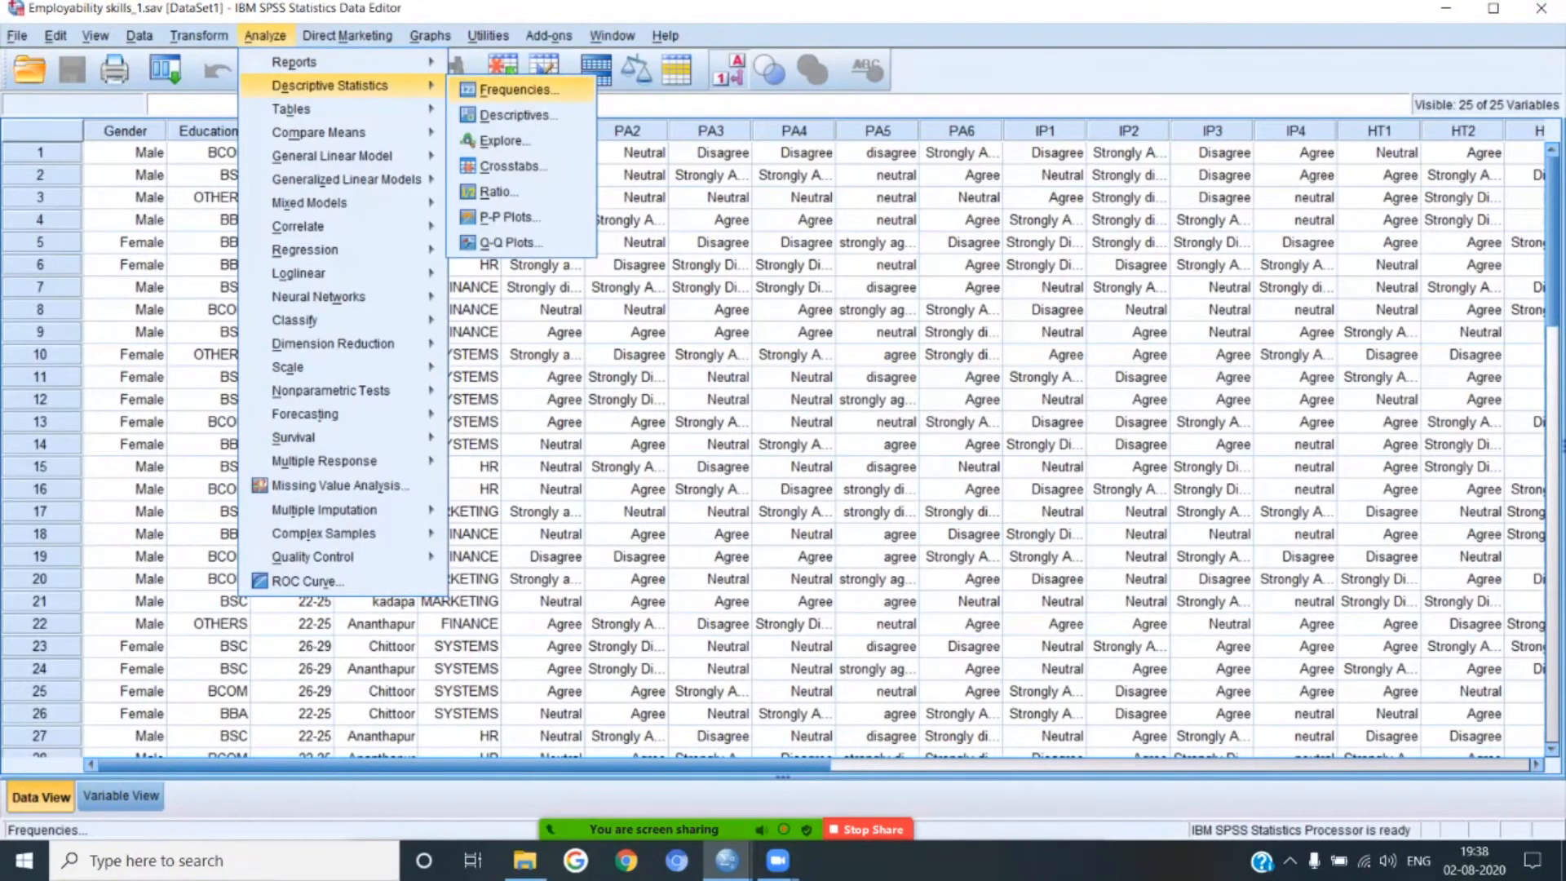
left_click(514, 90)
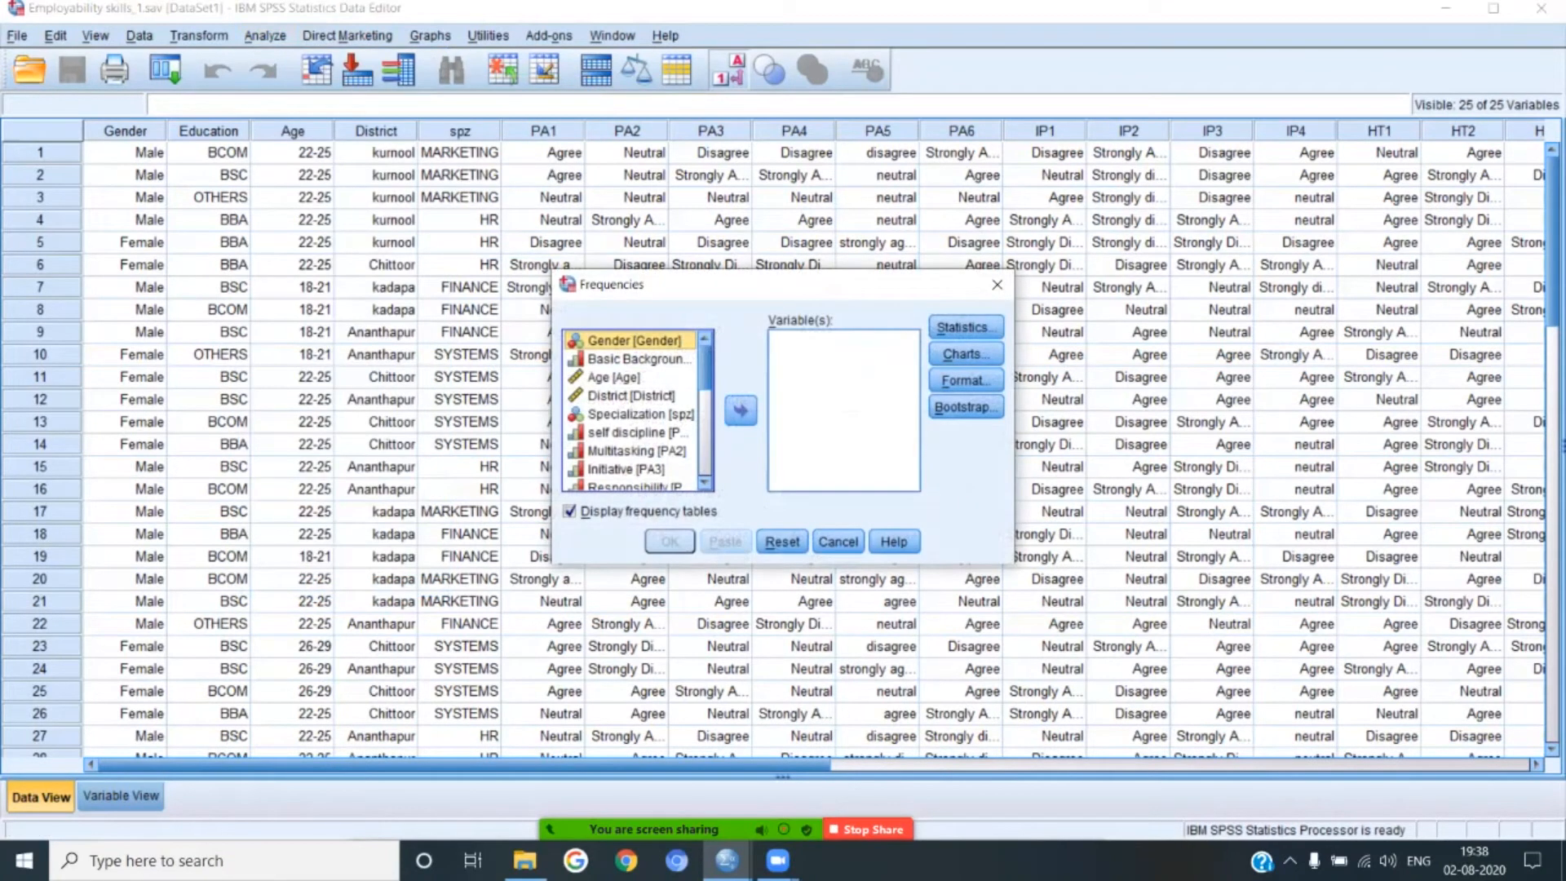
left_click(741, 410)
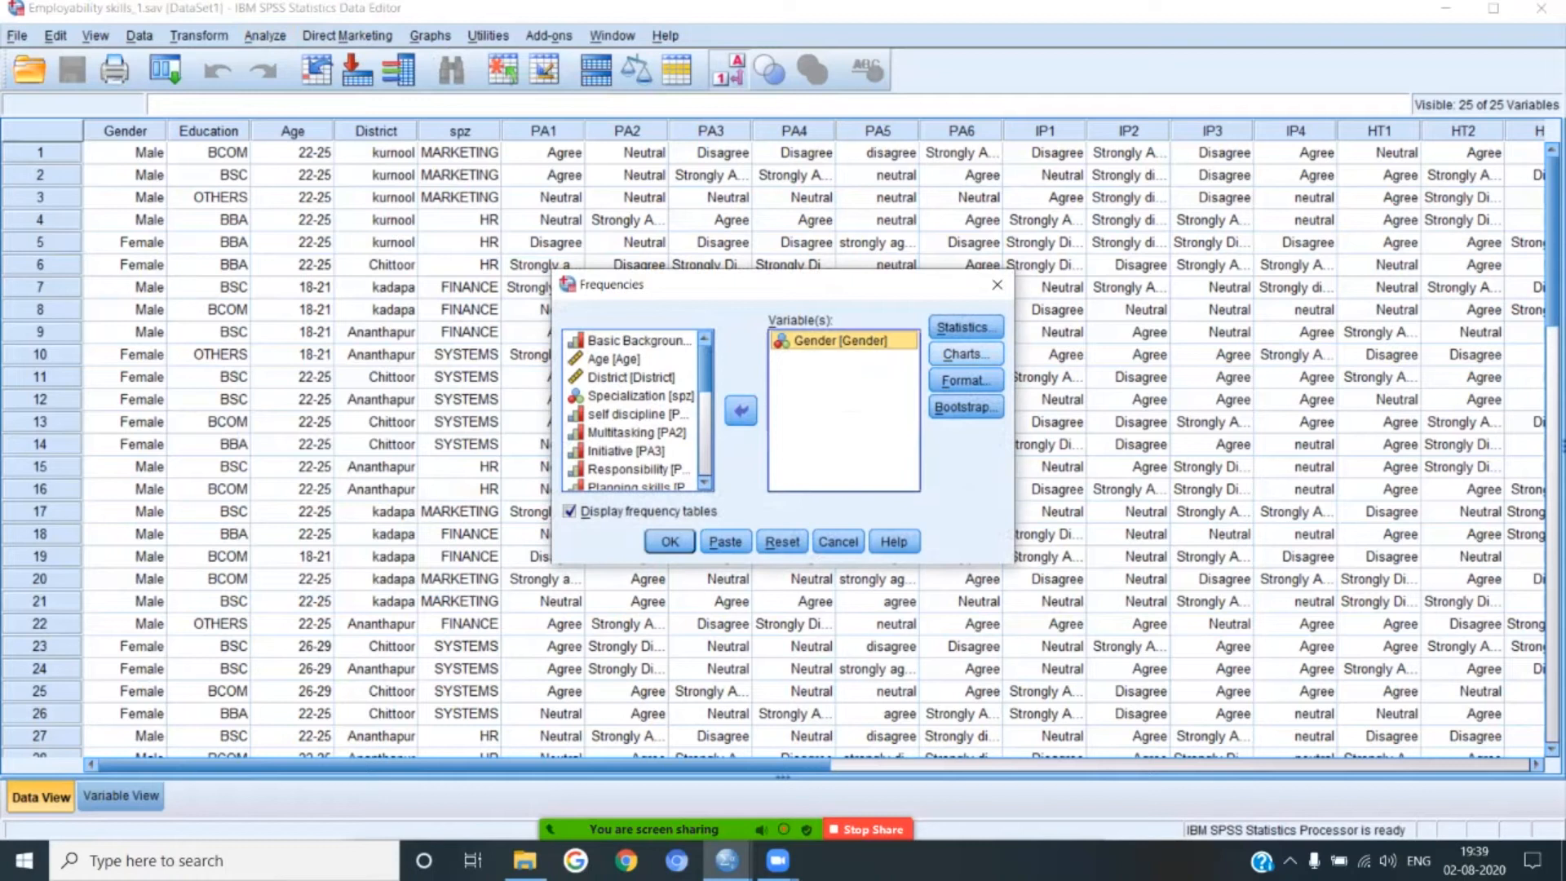
Add a pie chart with frequencies as chart values to the Gender analysis and run it
left_click(966, 354)
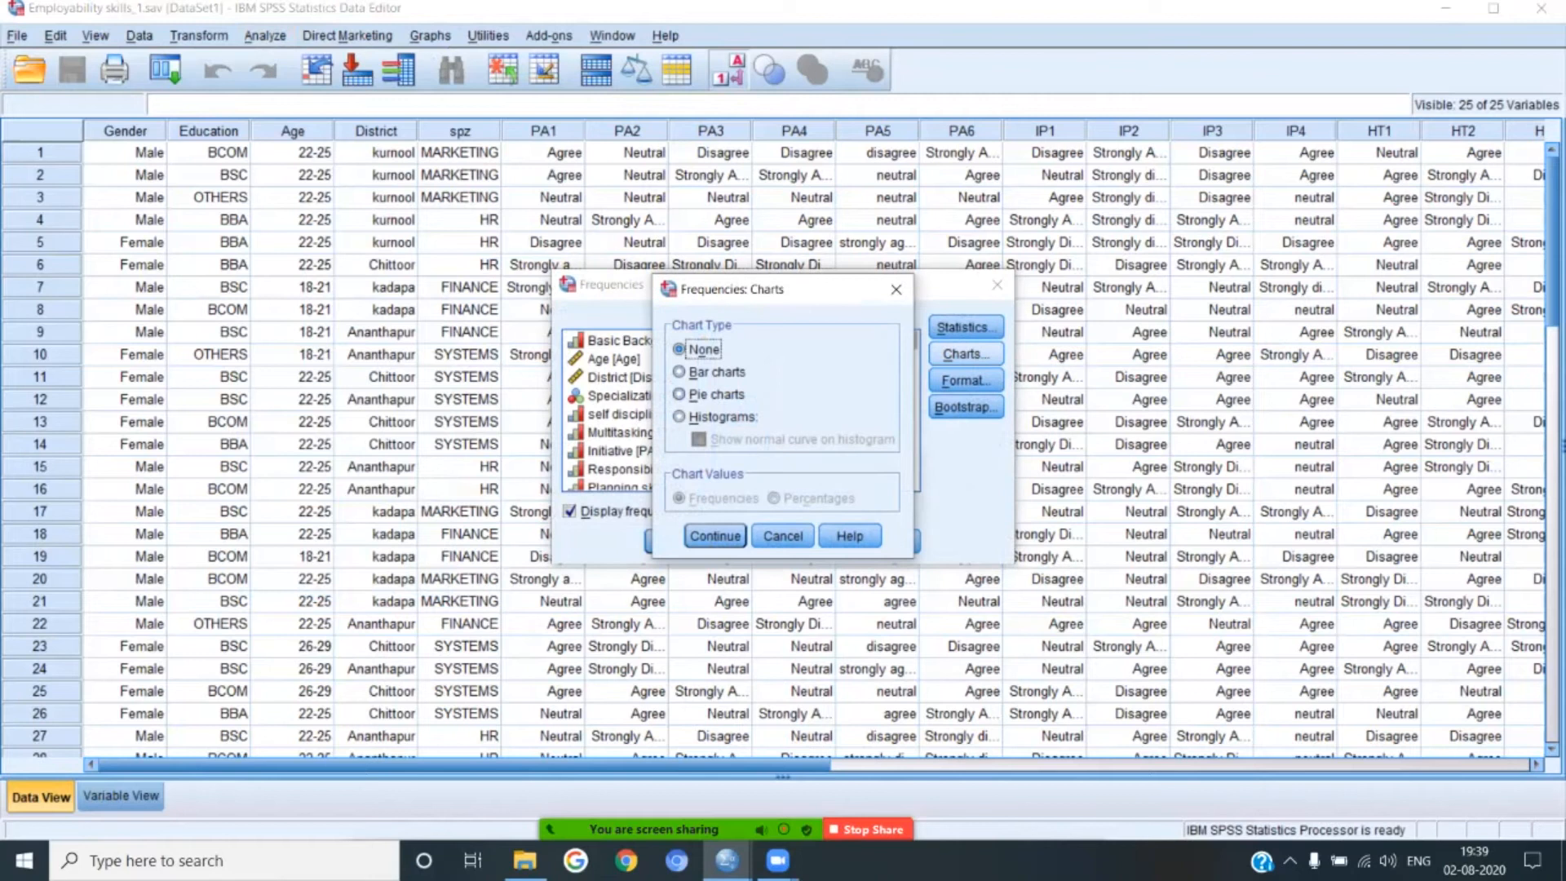
left_click(679, 394)
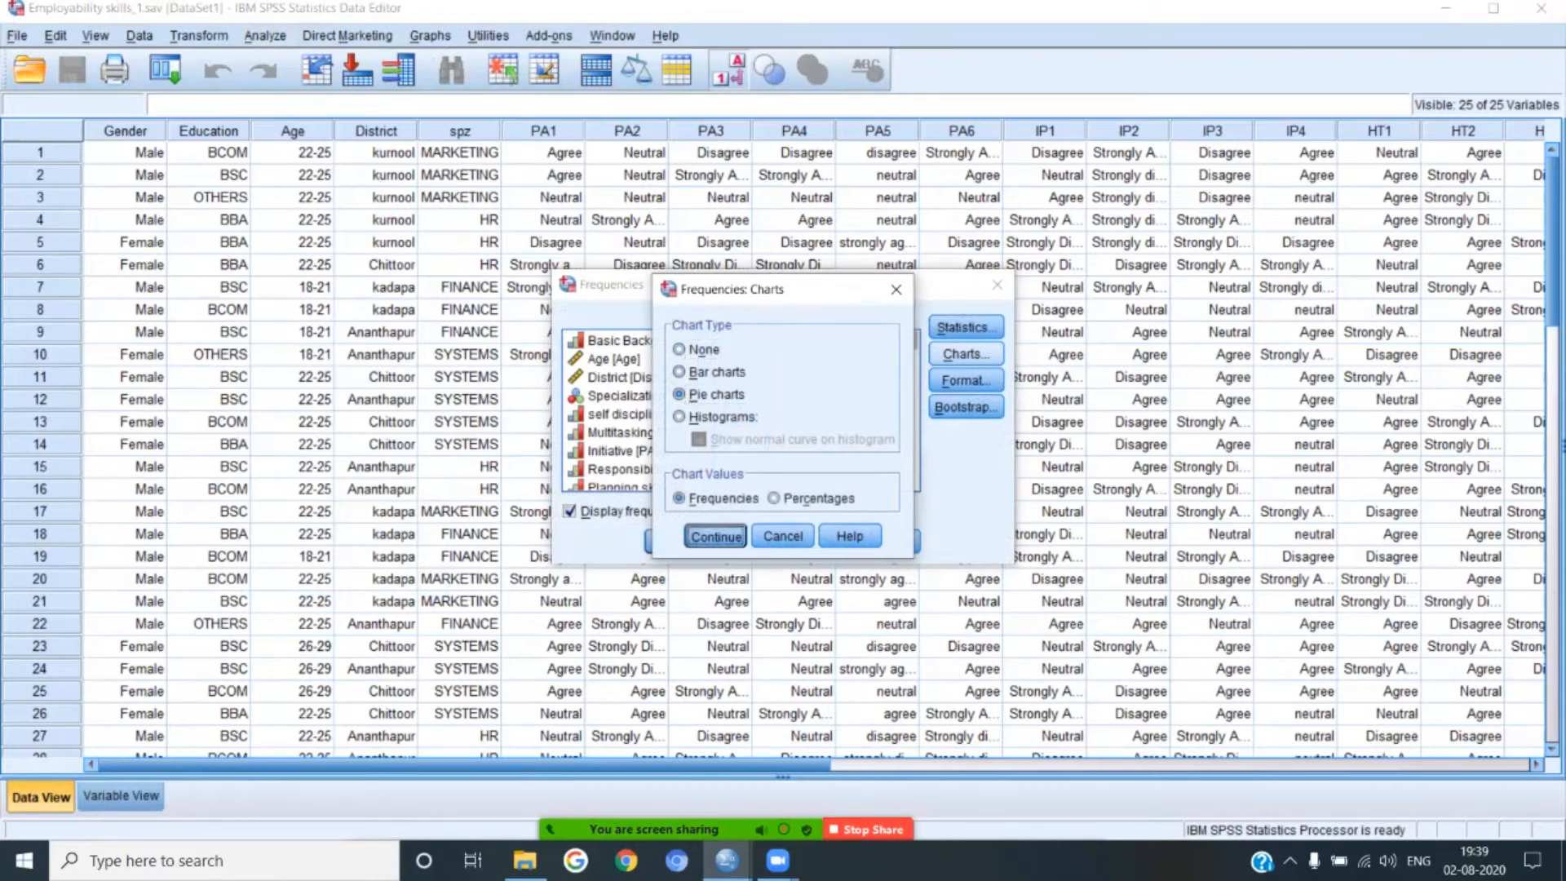
left_click(715, 536)
left_click(669, 541)
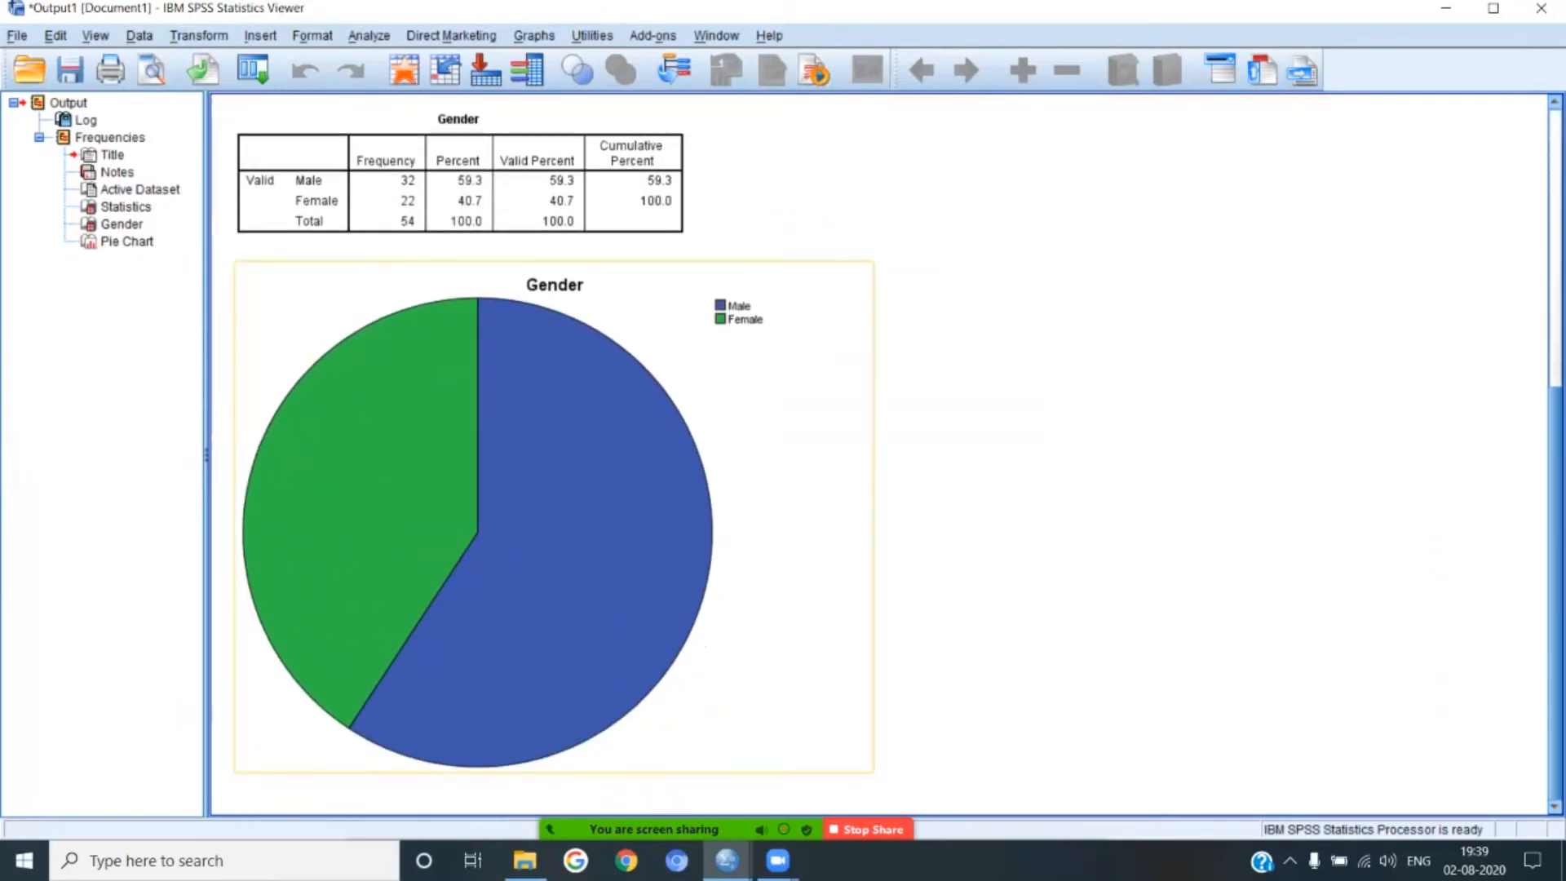
Show percent data labels on the slices of the Gender pie chart and close its chart editor
right_click(566, 398)
mouse_move(620, 566)
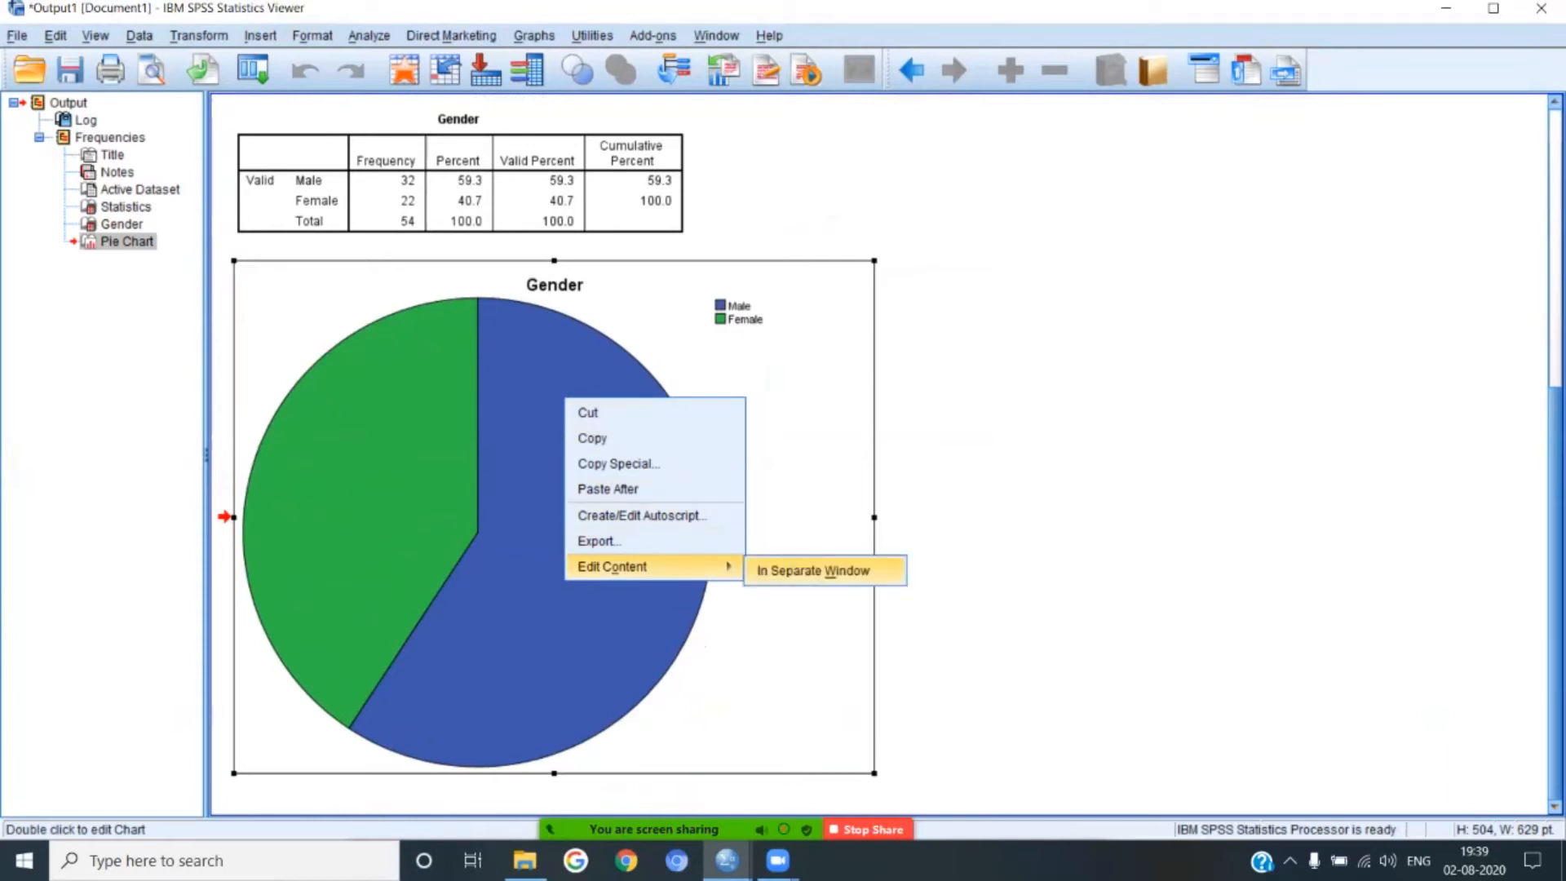
left_click(813, 571)
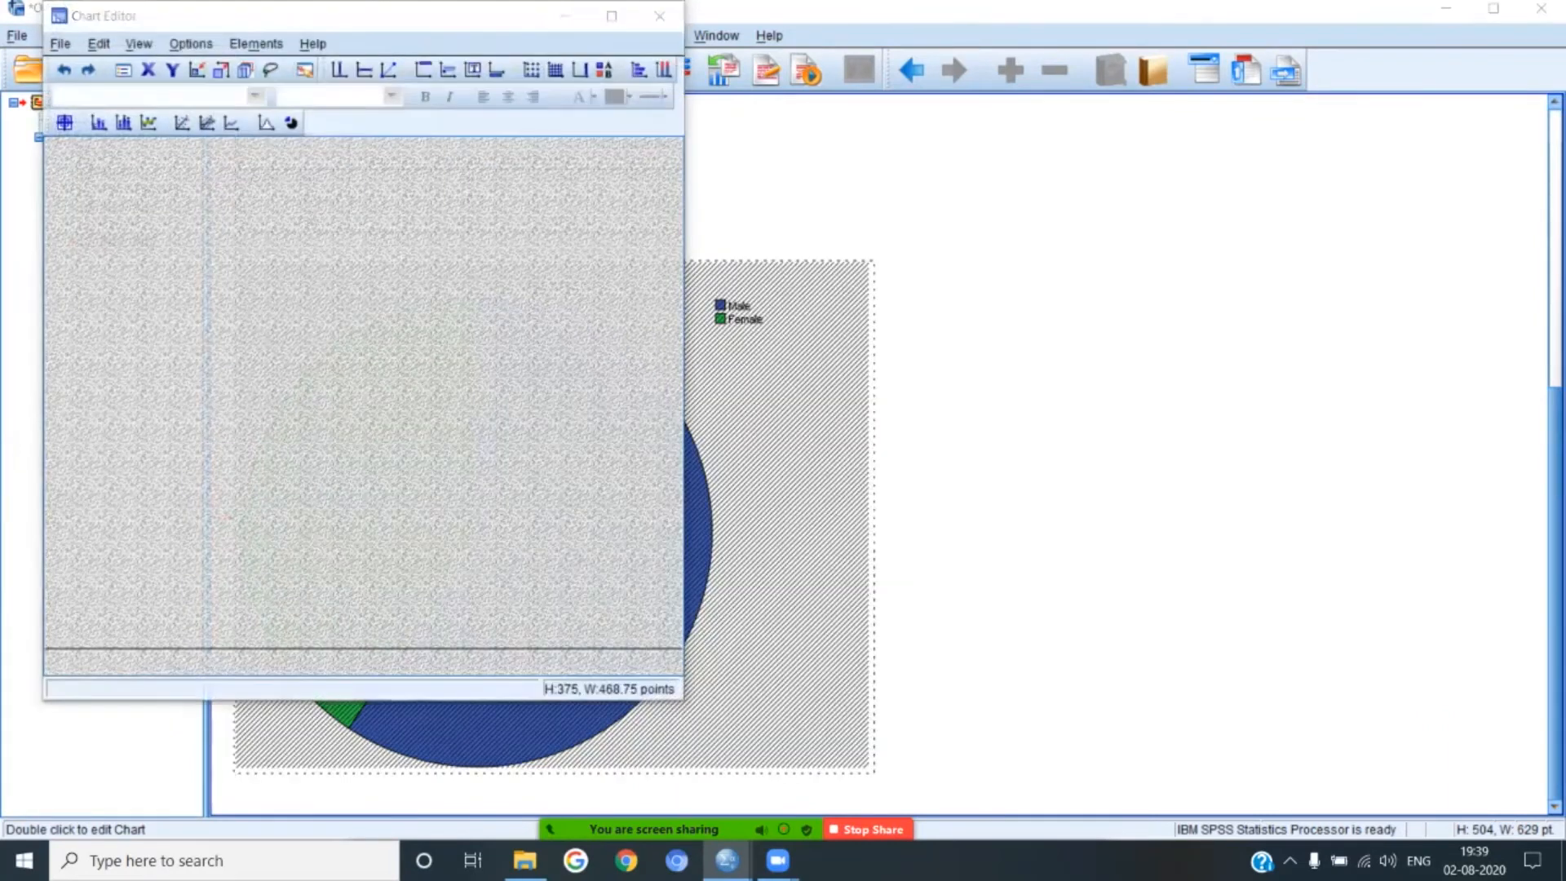
right_click(437, 389)
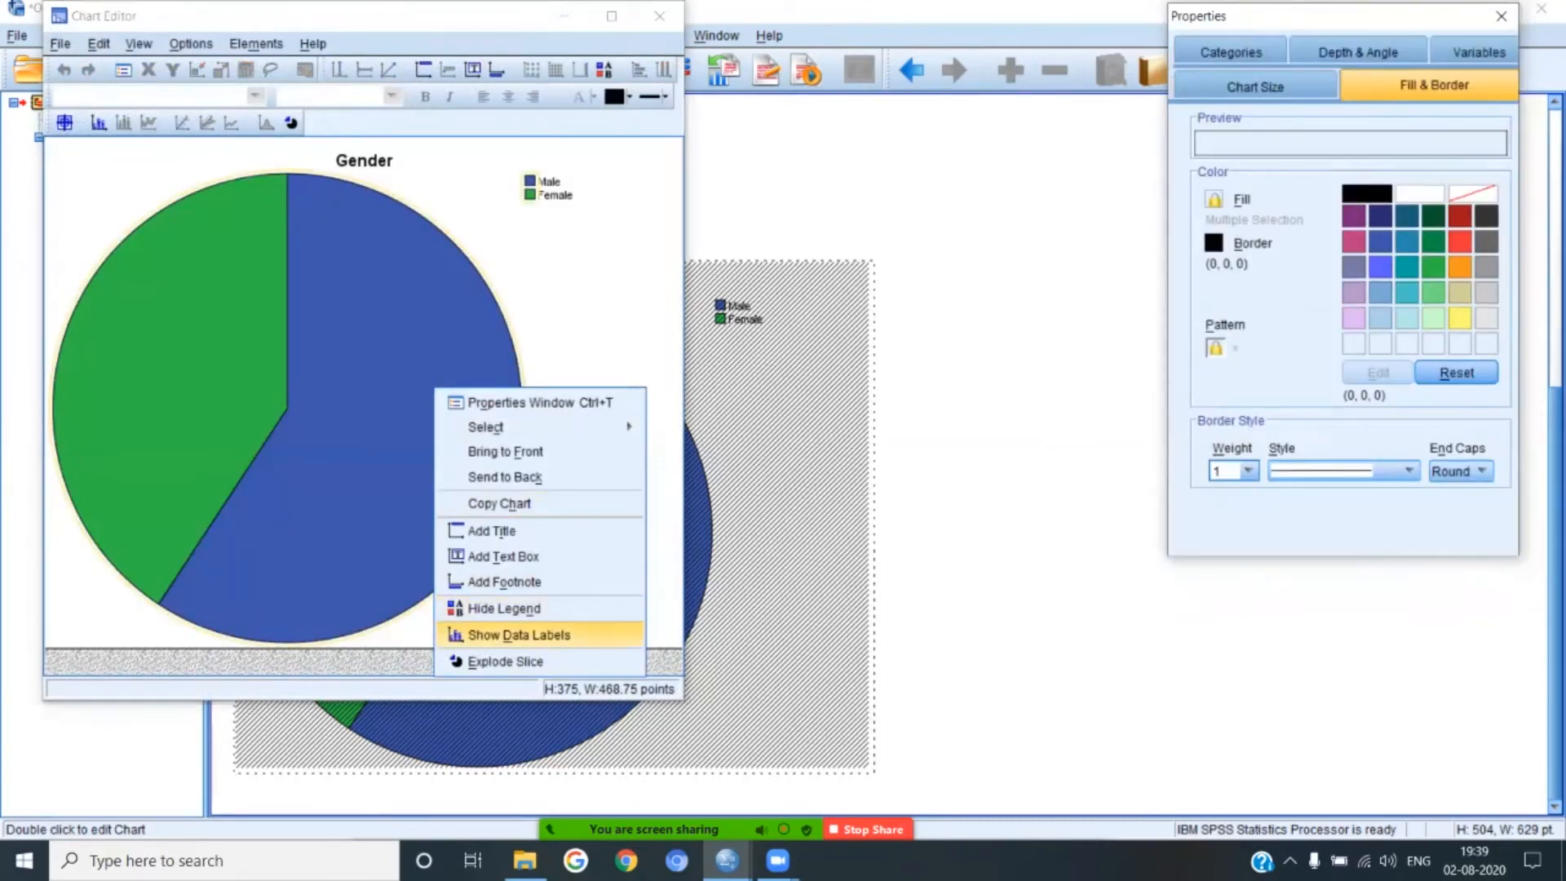
left_click(519, 635)
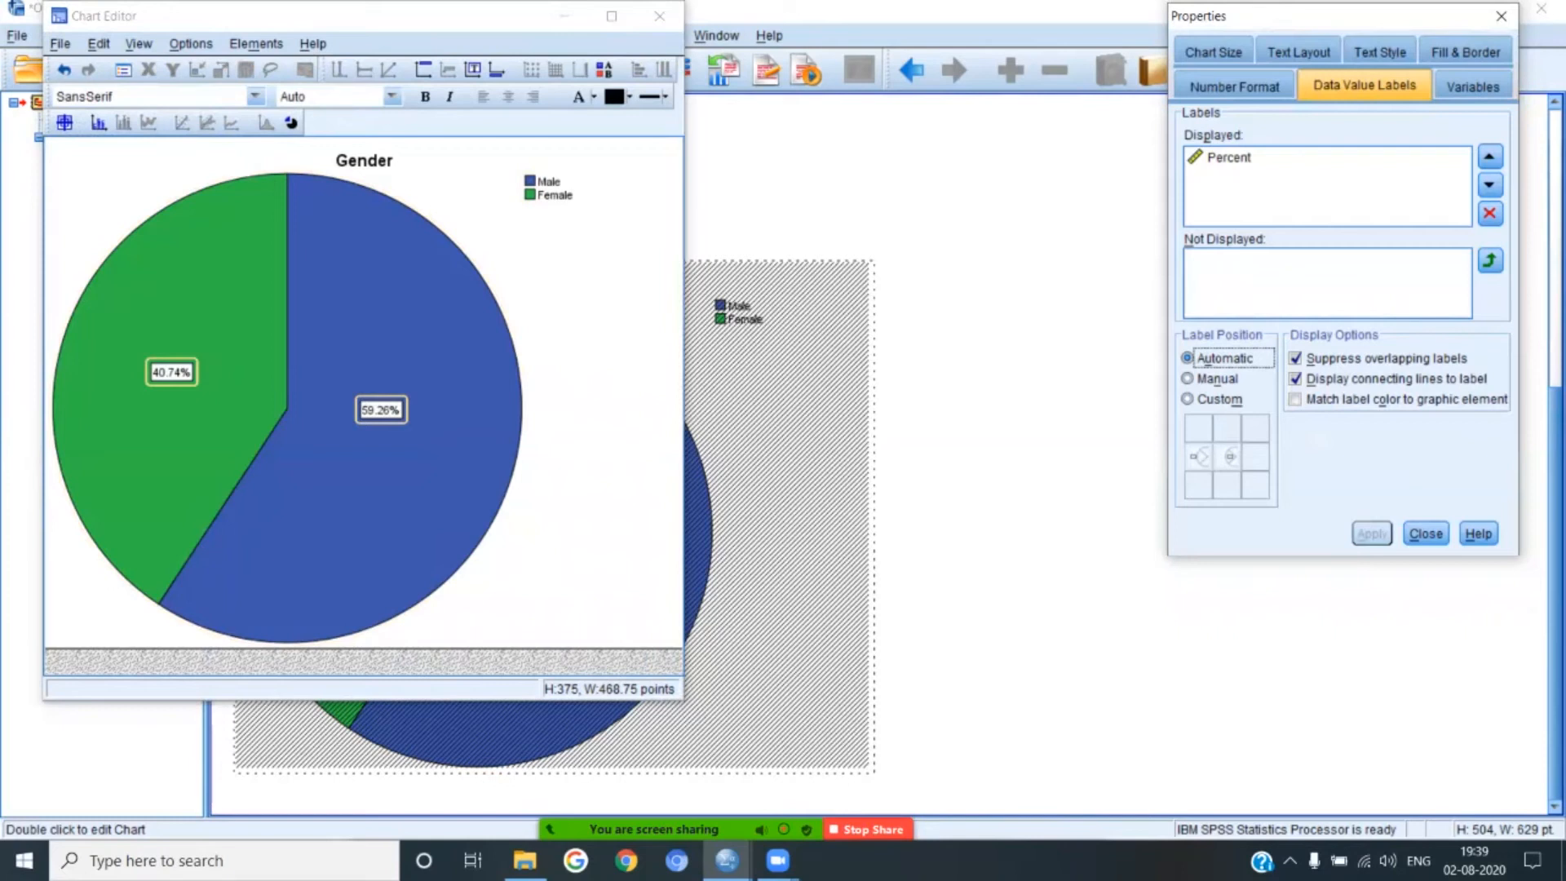
left_click(659, 16)
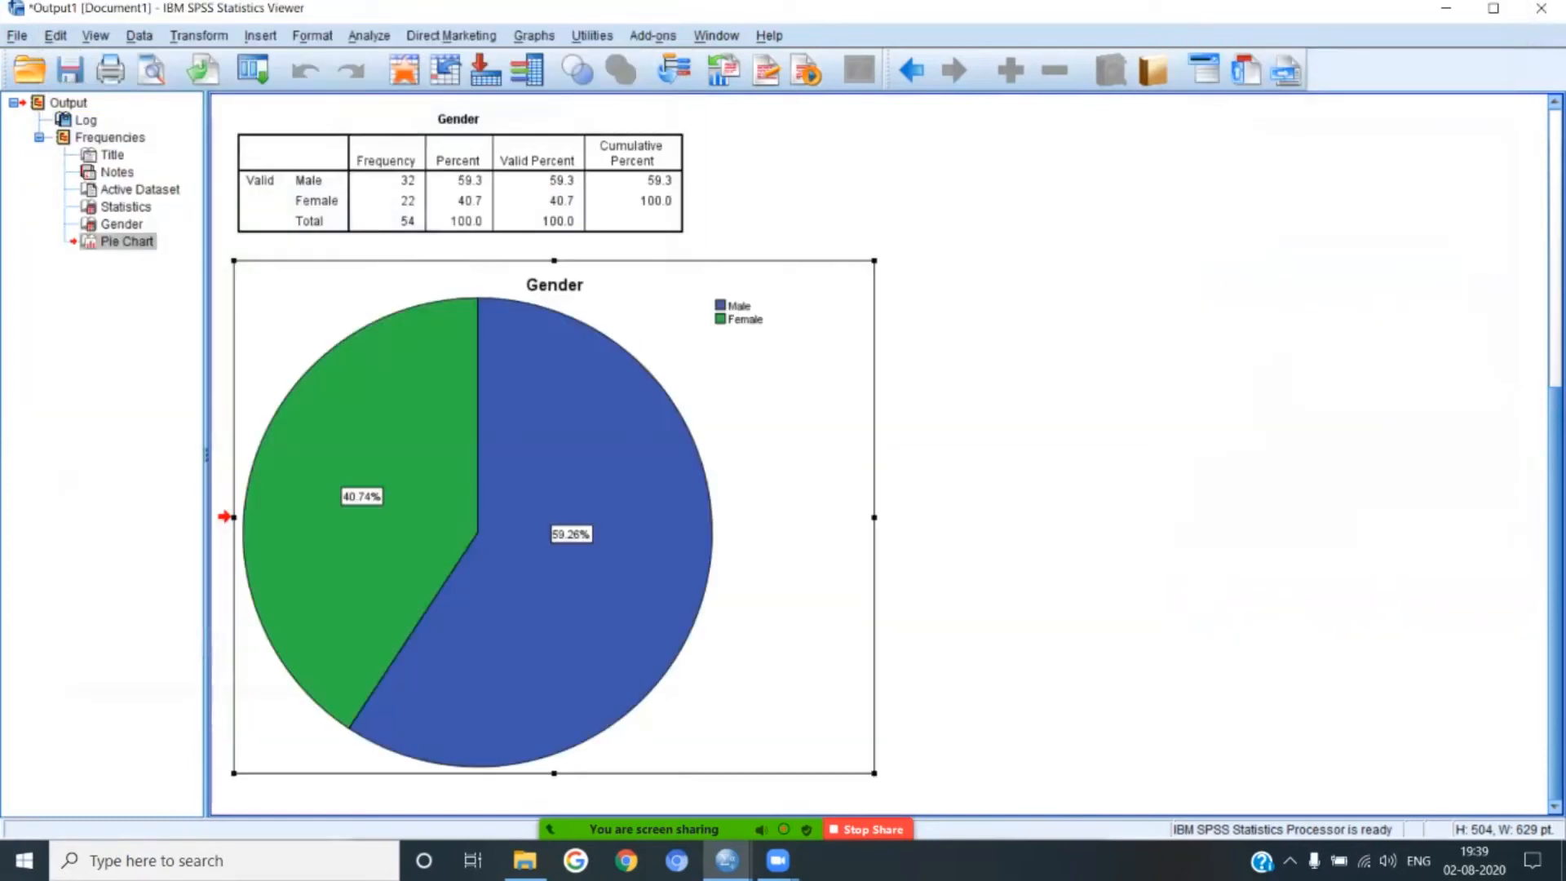
Copy the Gender pie chart from the output and close the output document without saving it
scroll(879, 453, "up", 5)
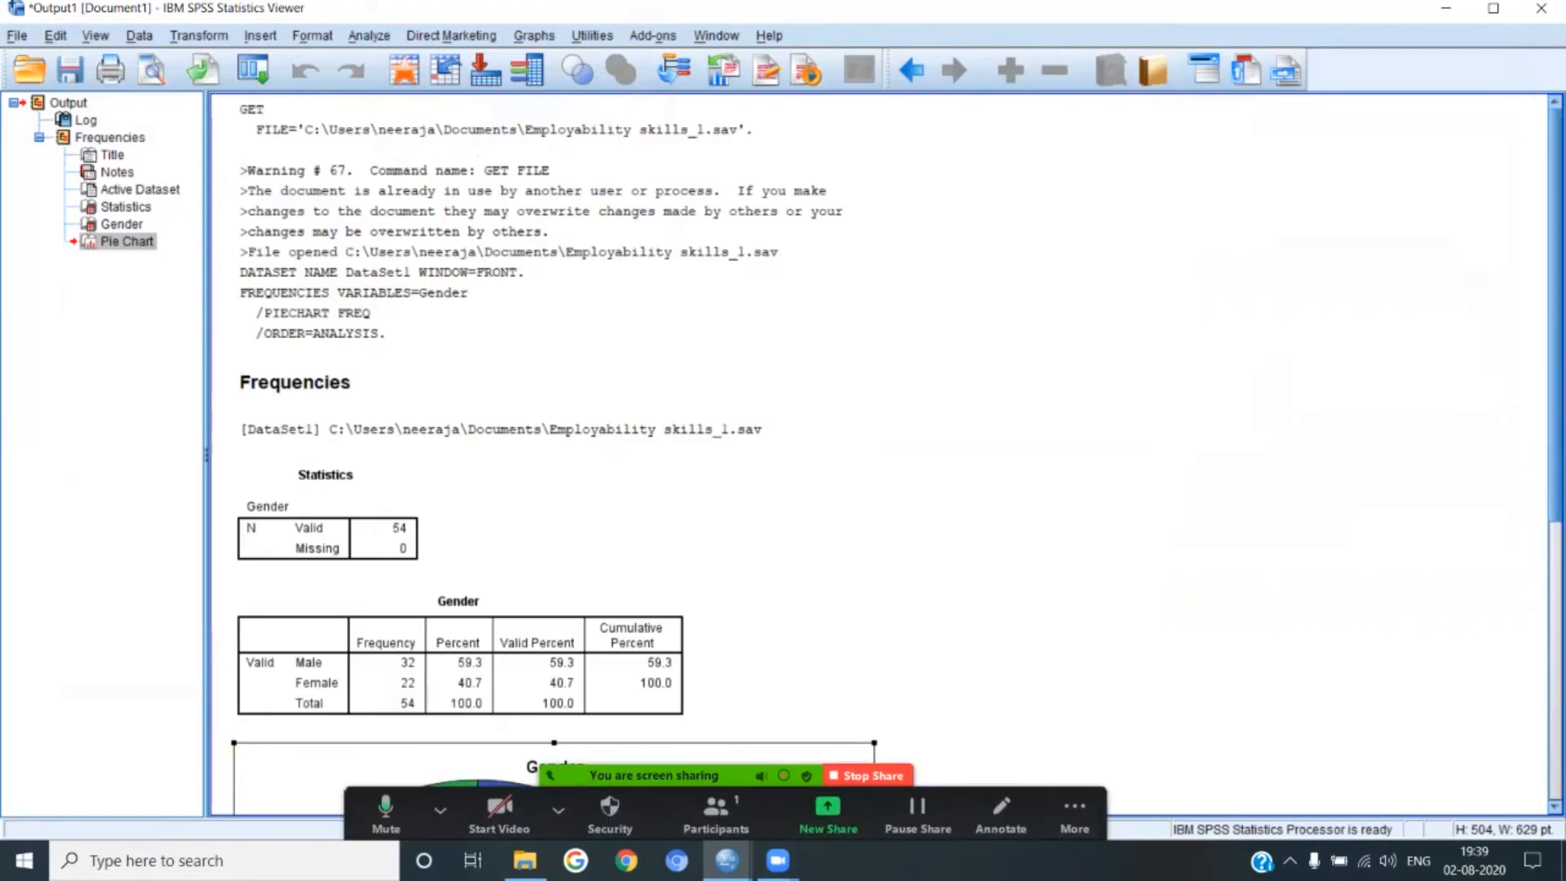
scroll(880, 453, "down", 5)
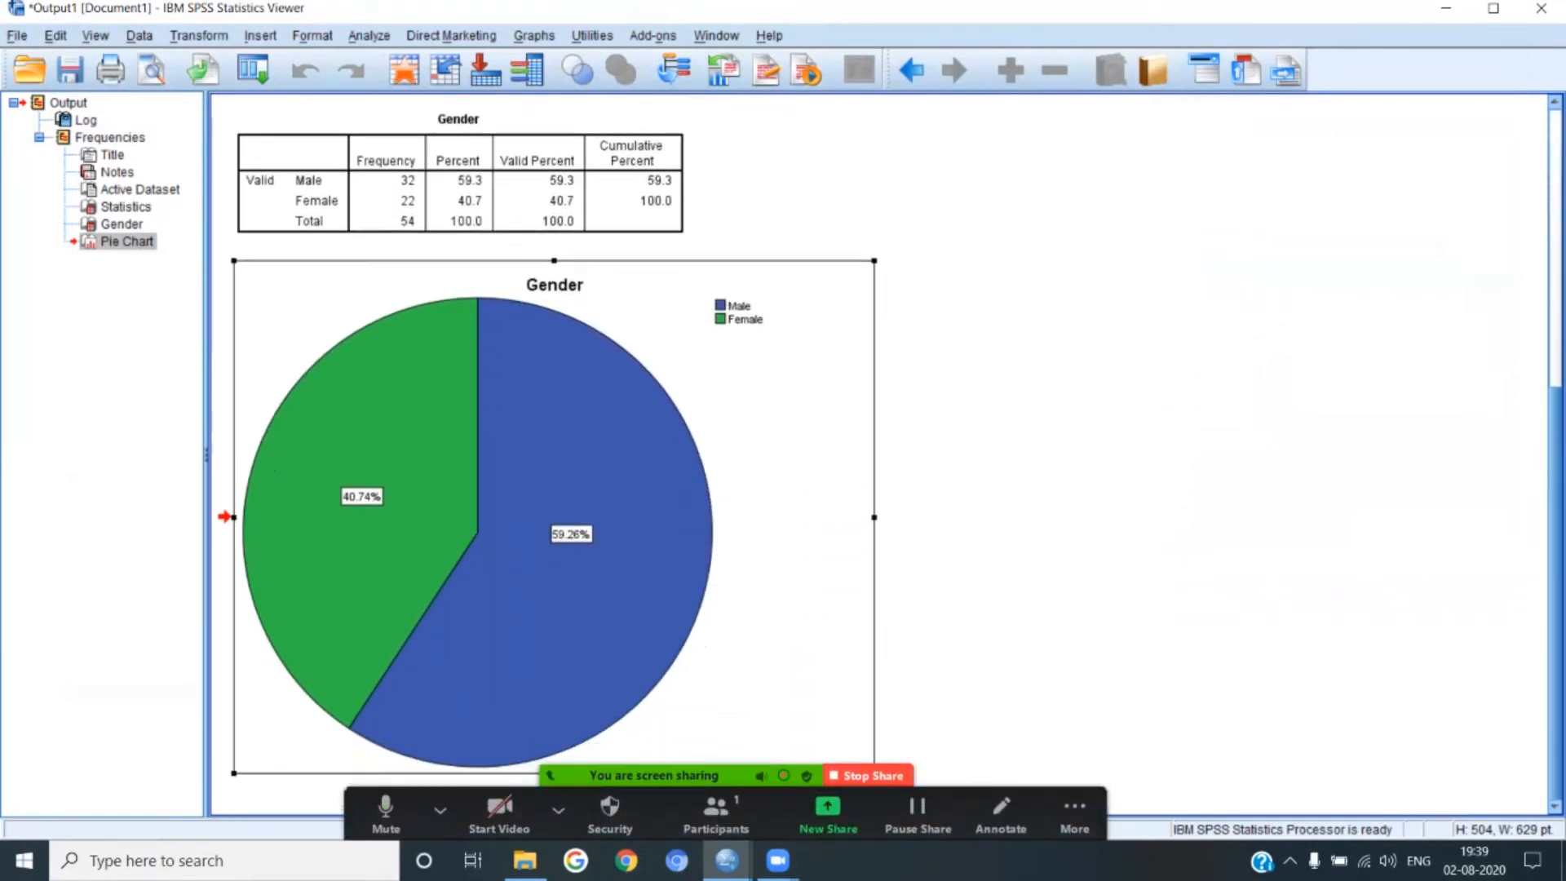
right_click(790, 389)
left_click(819, 429)
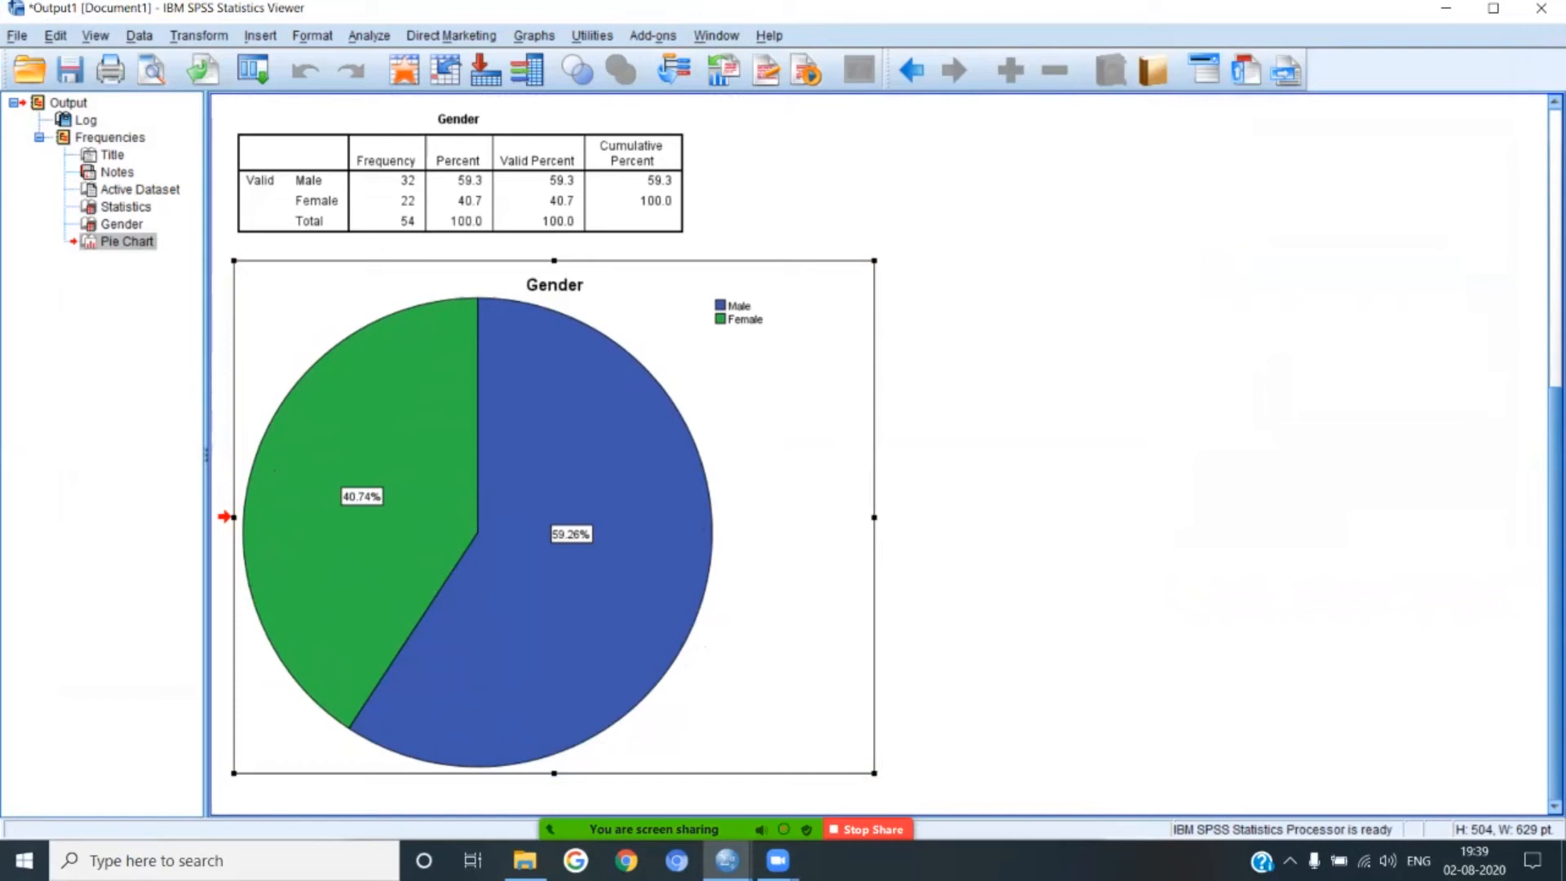
left_click(1541, 8)
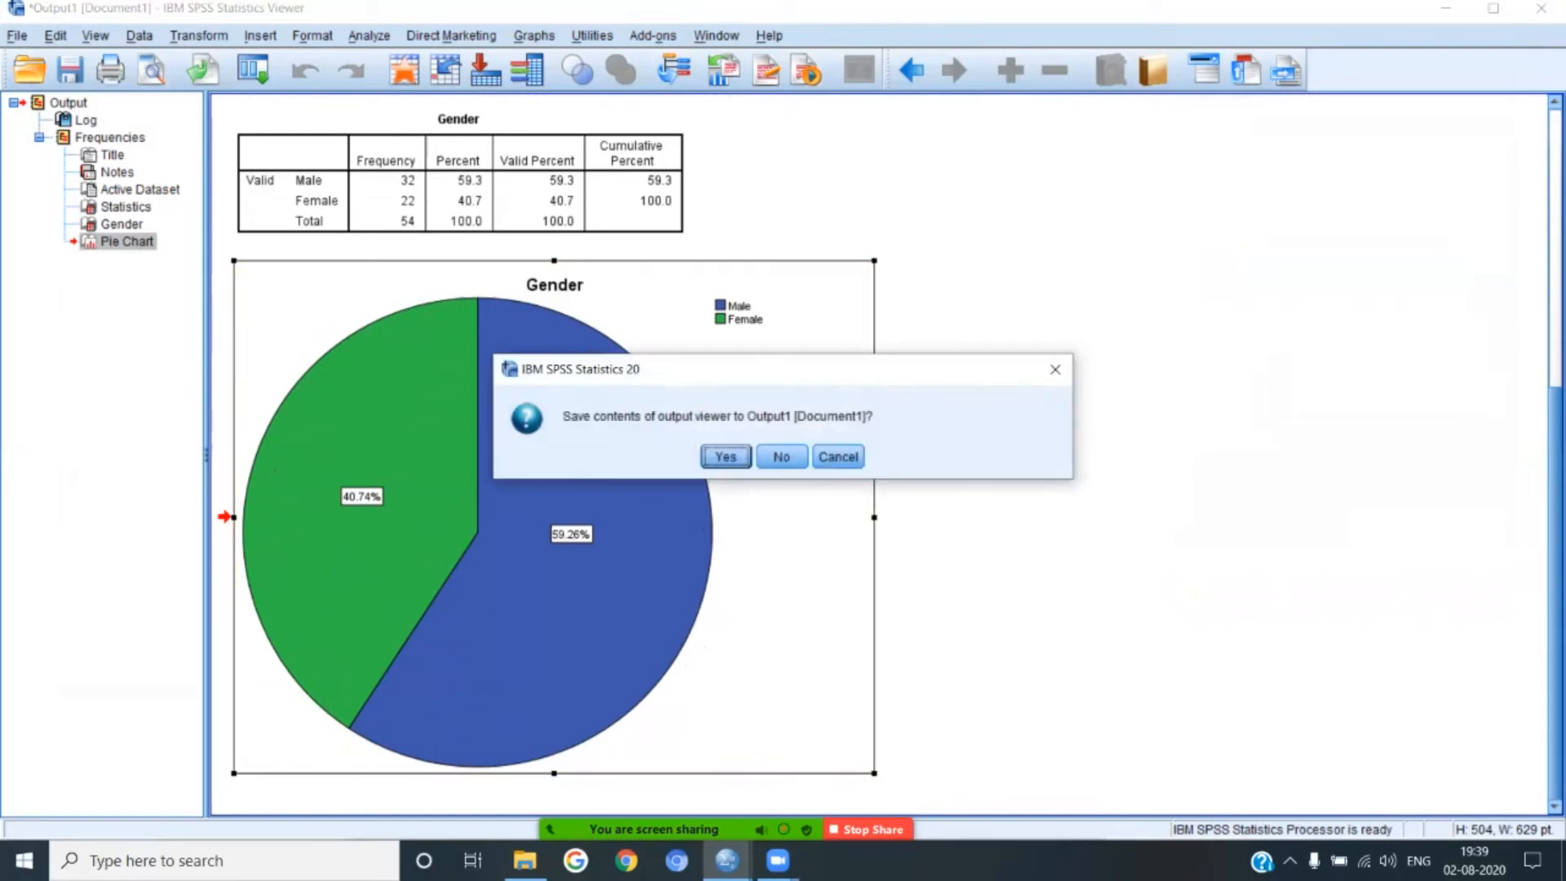
left_click(781, 456)
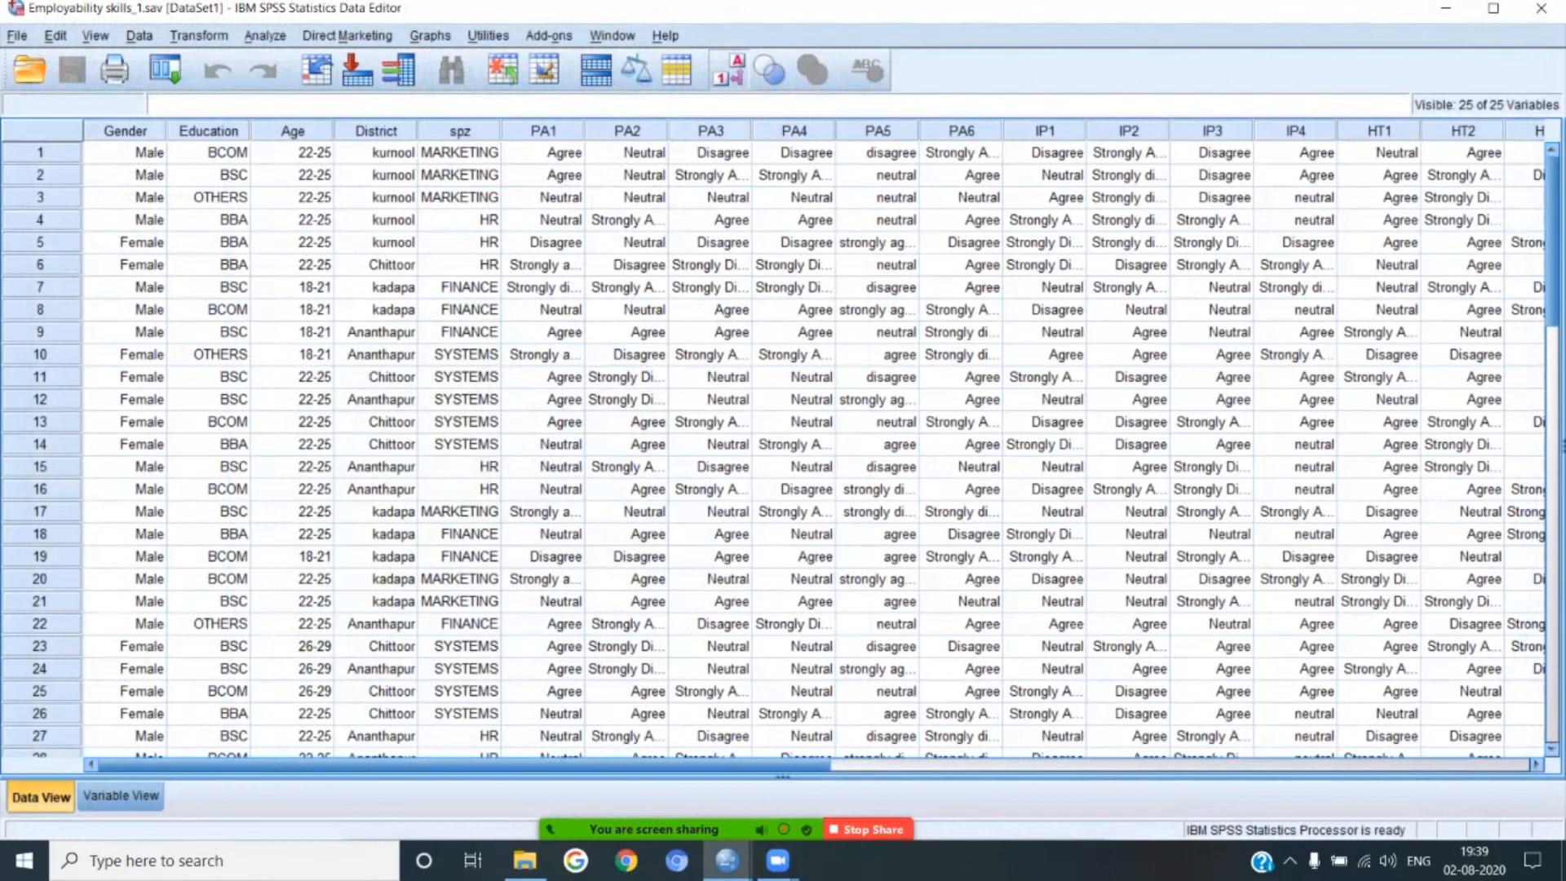
Set up a Crosstabs analysis with Basic Background as the row variable and Specialization as the column variable
left_click(265, 35)
mouse_move(330, 85)
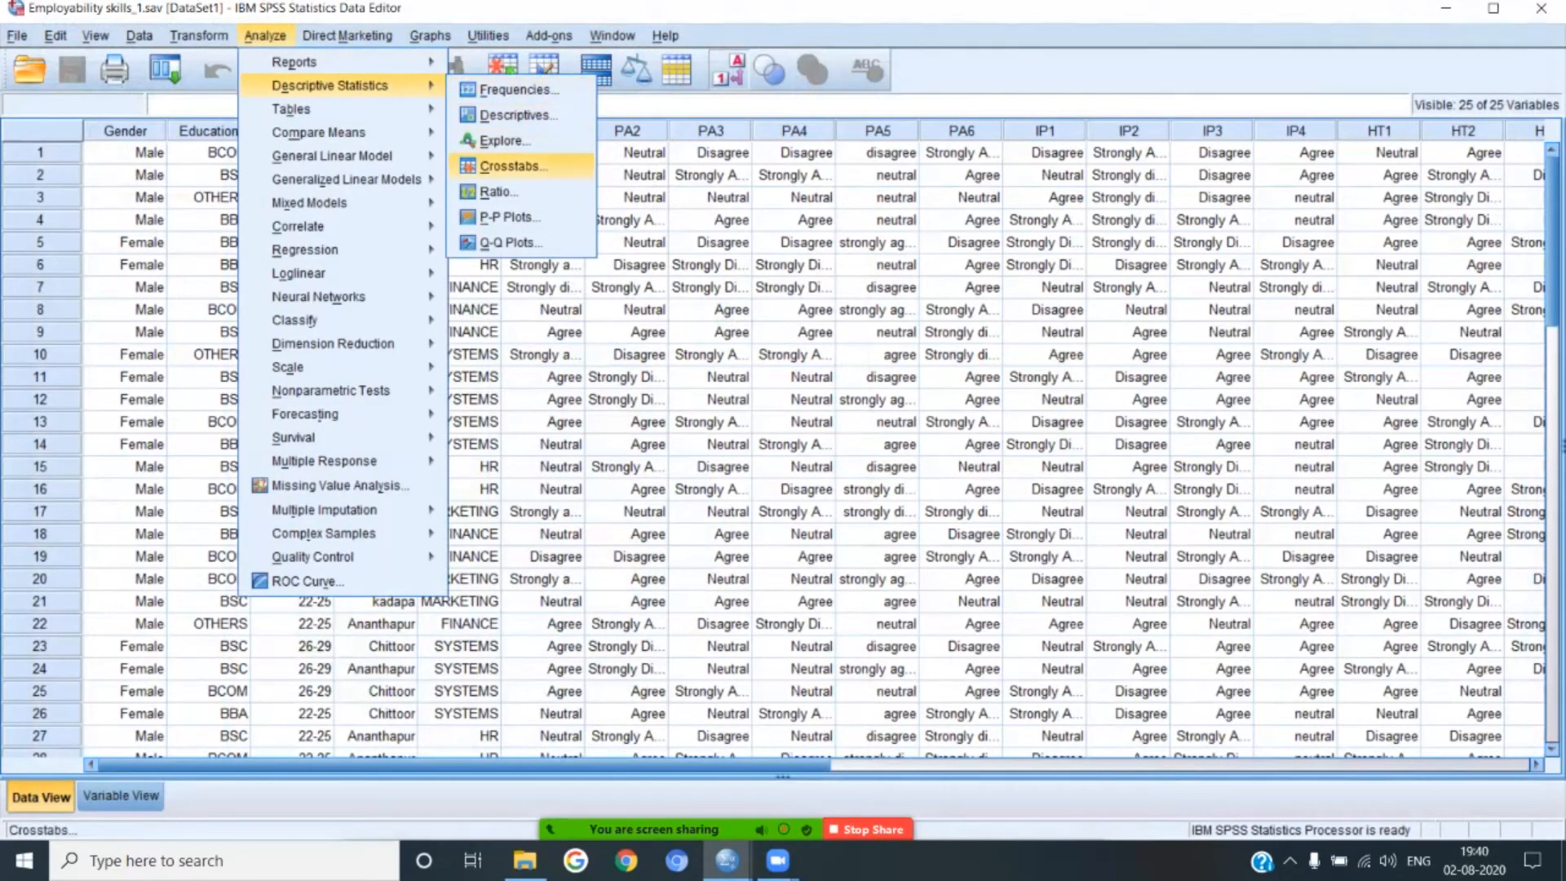
left_click(512, 165)
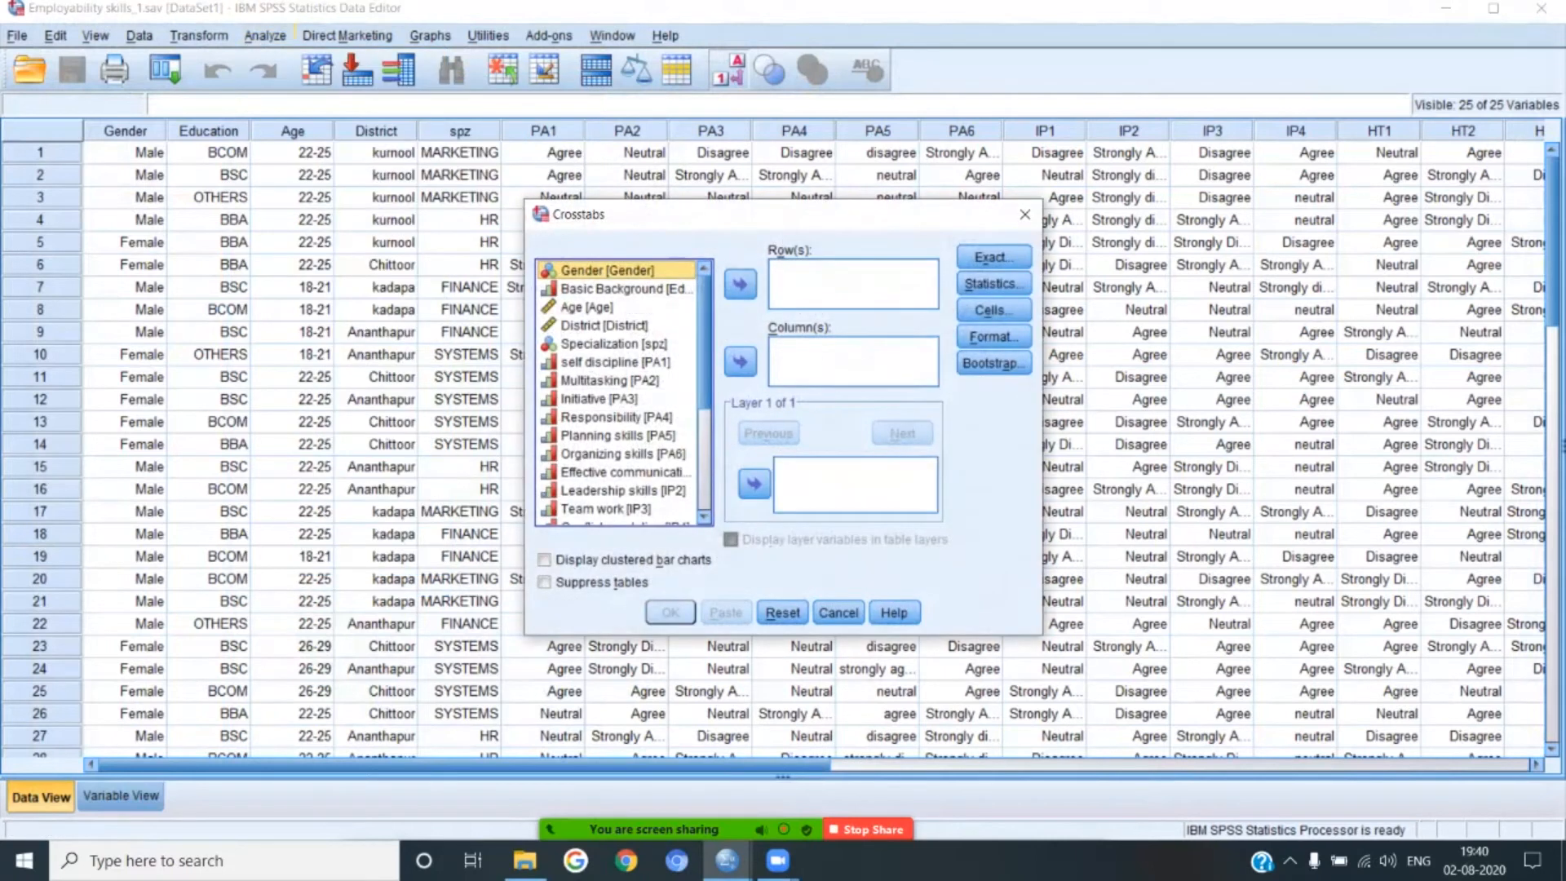
left_click(626, 289)
left_click(740, 284)
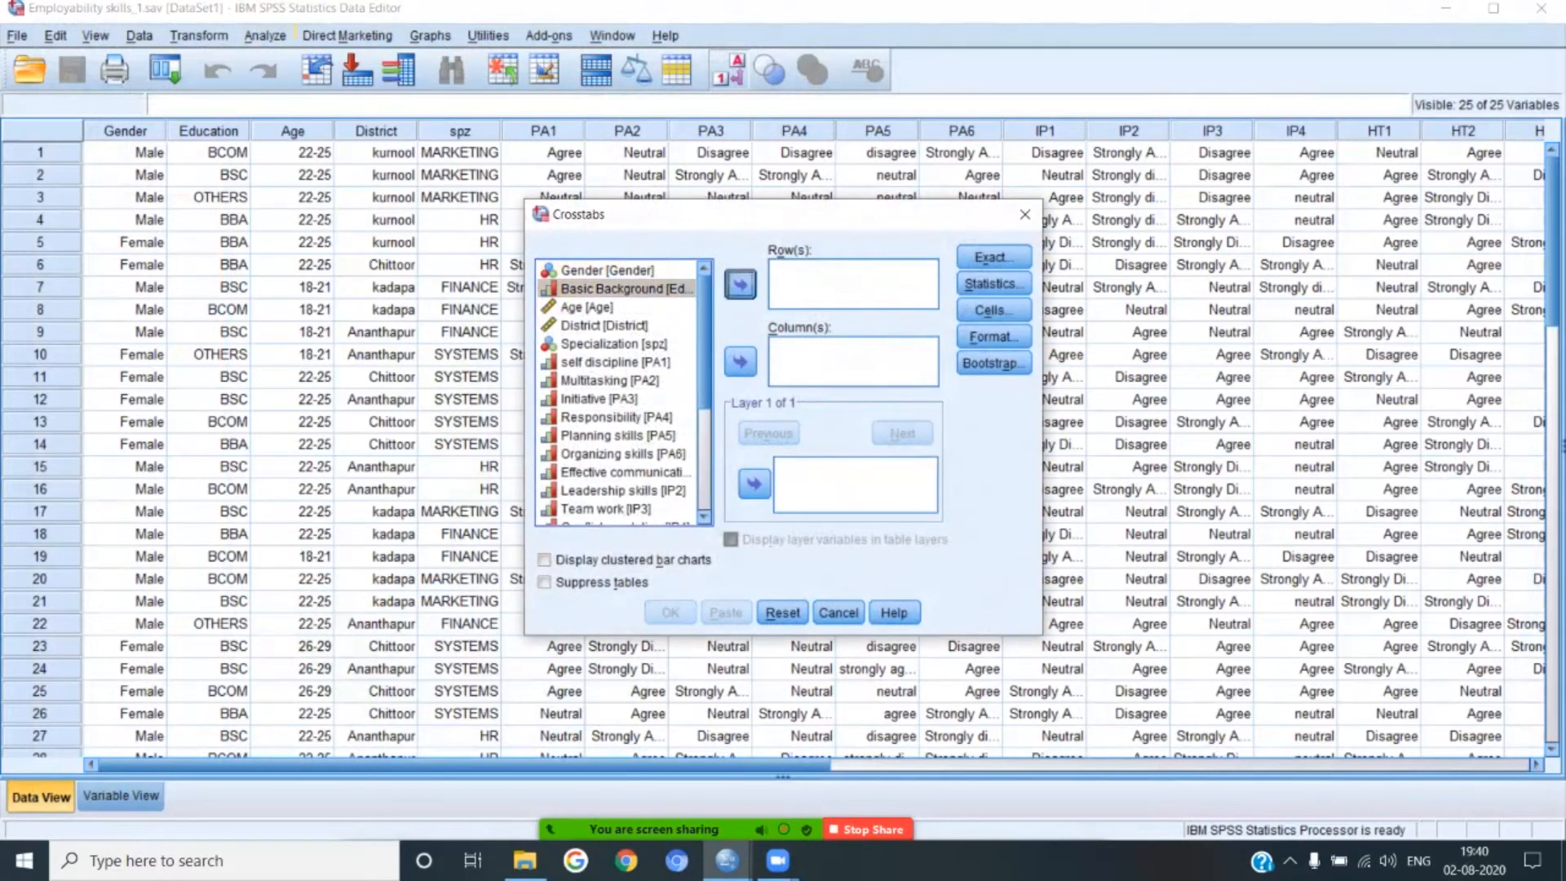
left_click(613, 325)
left_click(740, 362)
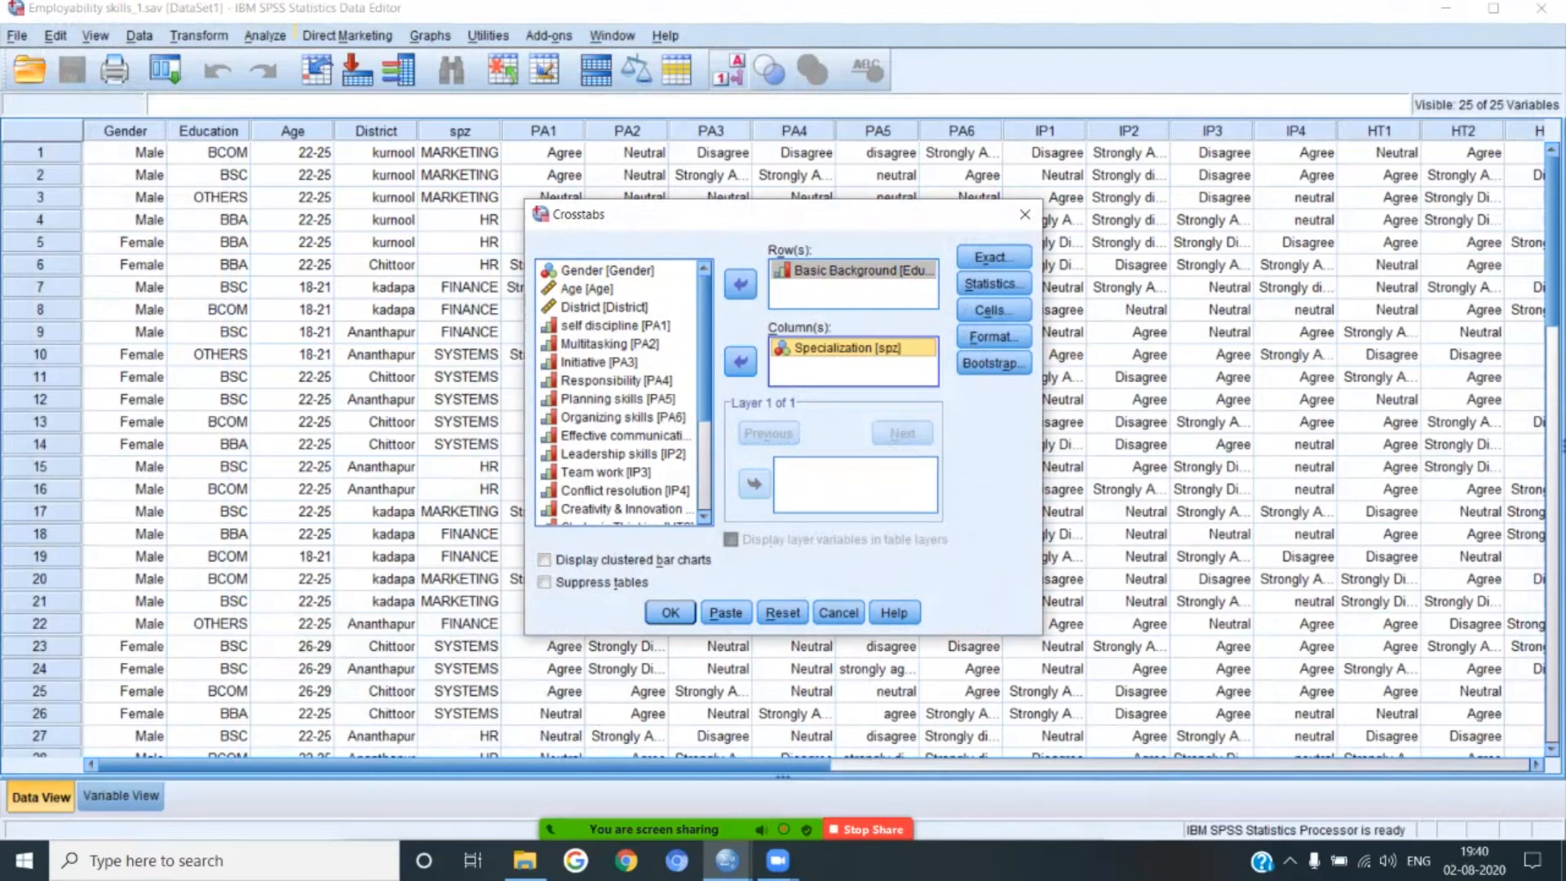
Run the crosstabs with Gender as the layer variable and close the output document without saving it
left_click(608, 270)
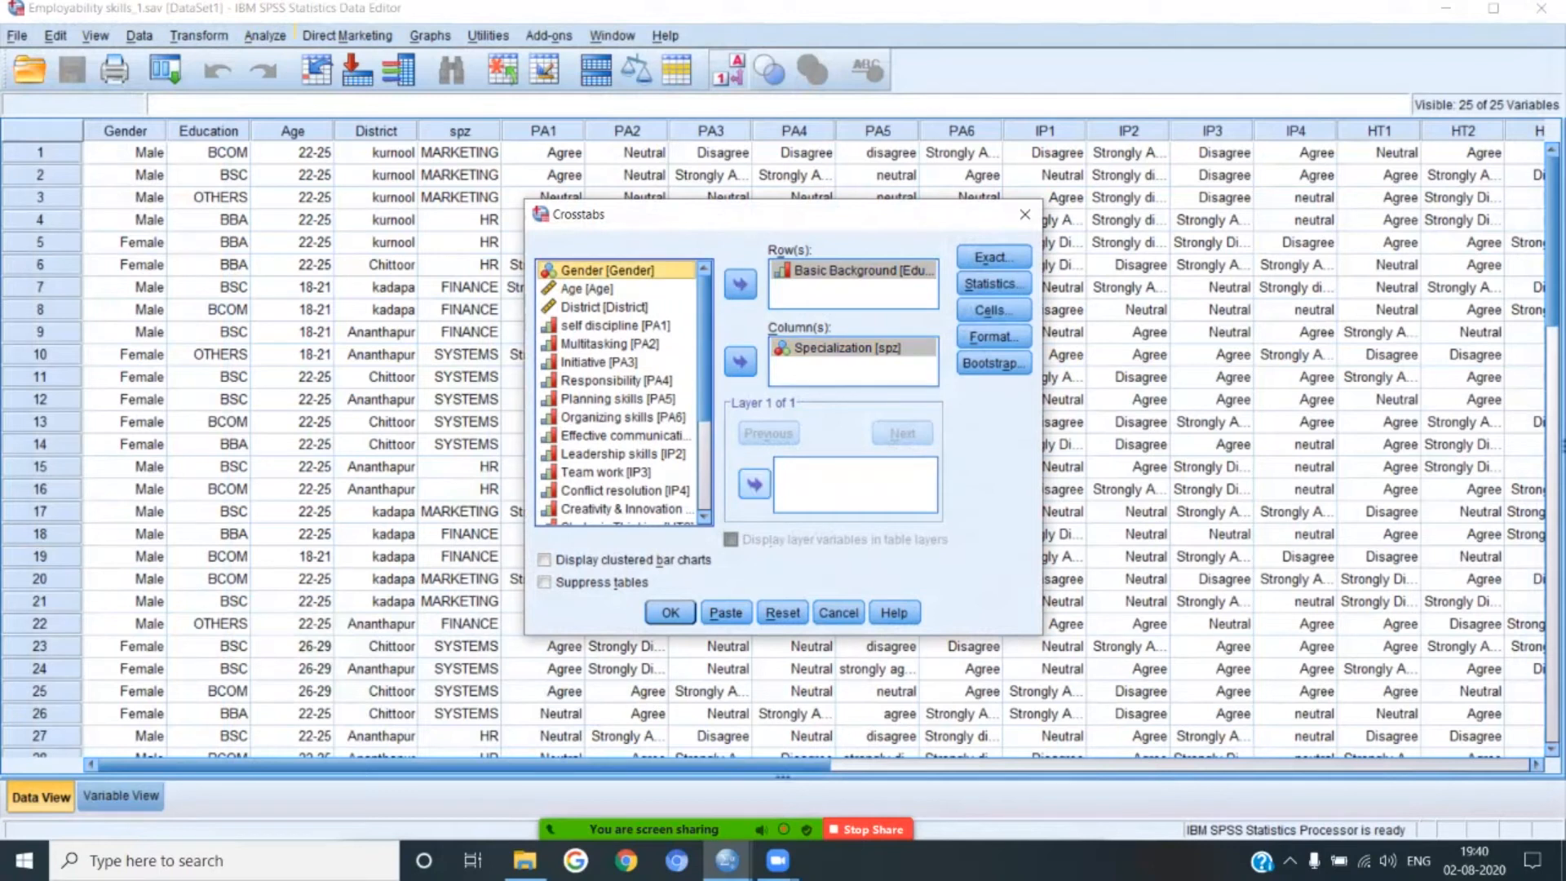
left_click(754, 484)
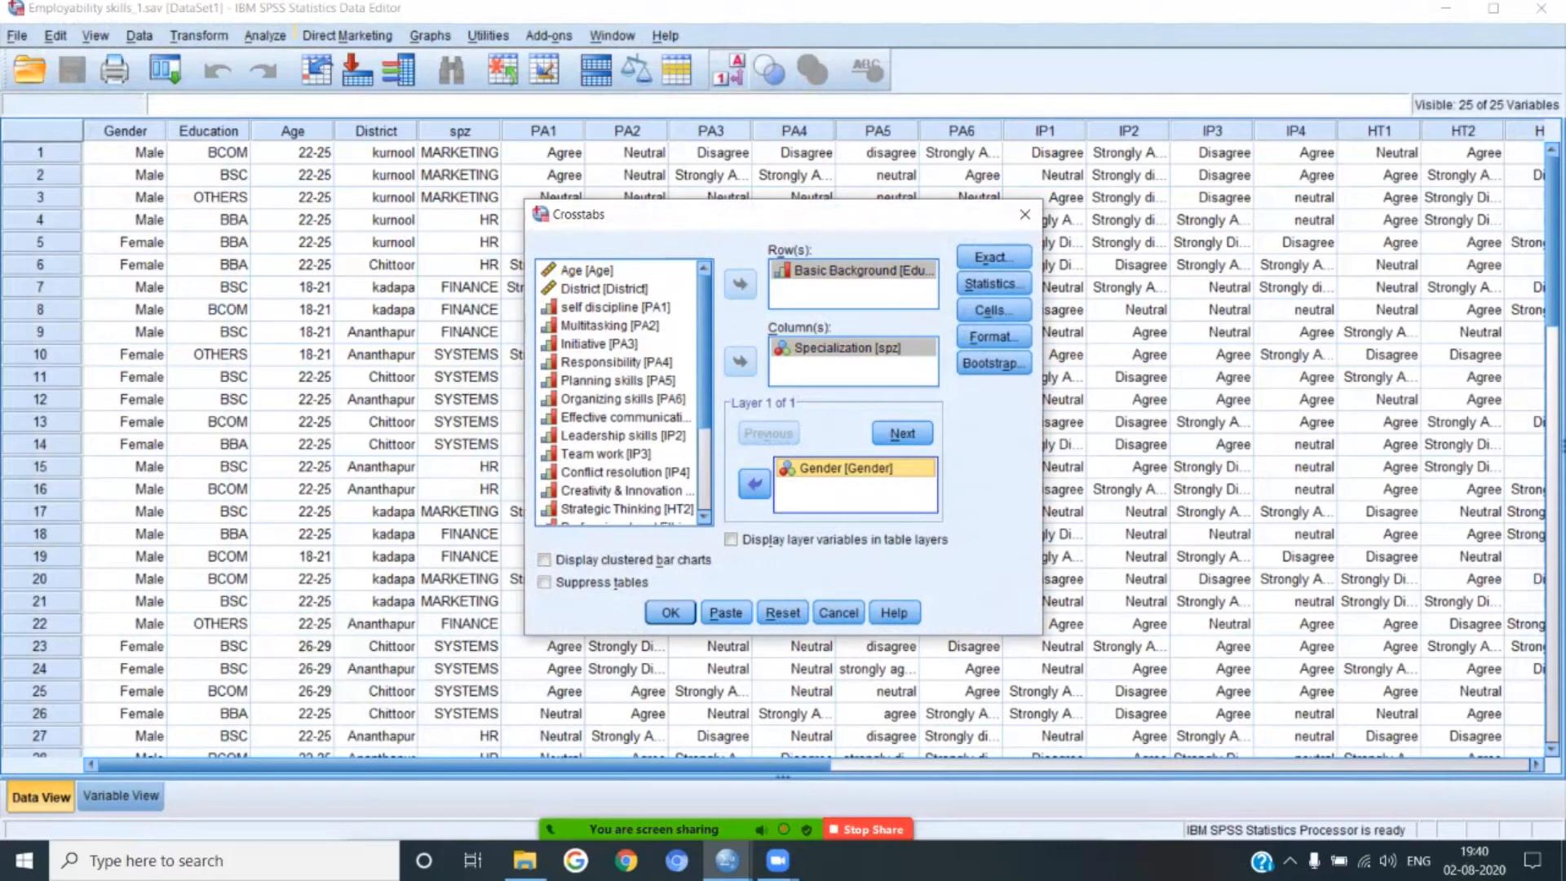
key("Return")
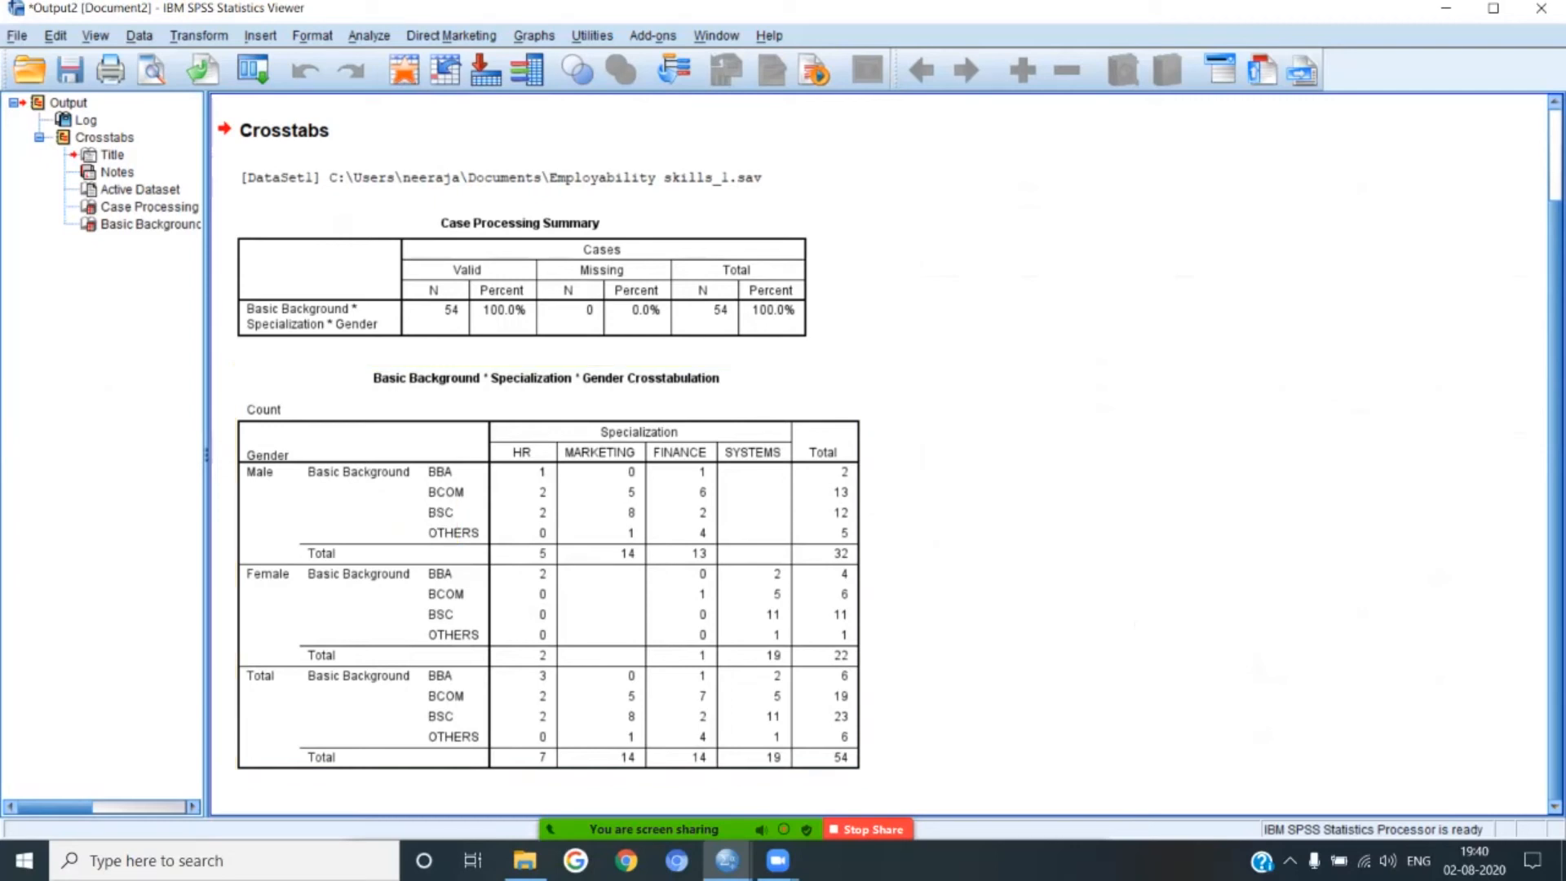
left_click(1540, 8)
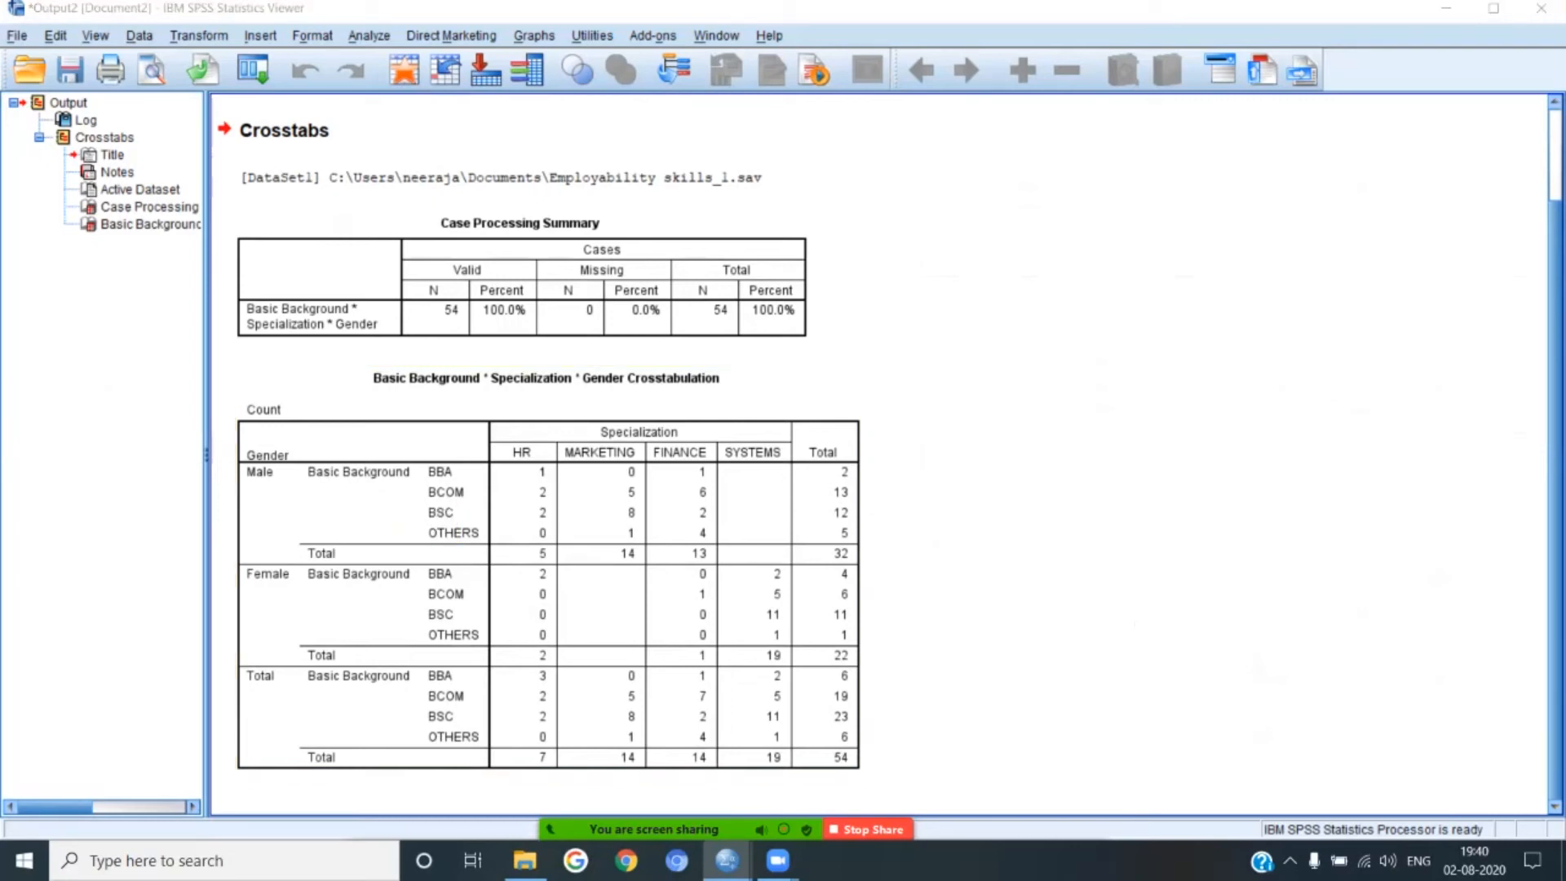
left_click(781, 457)
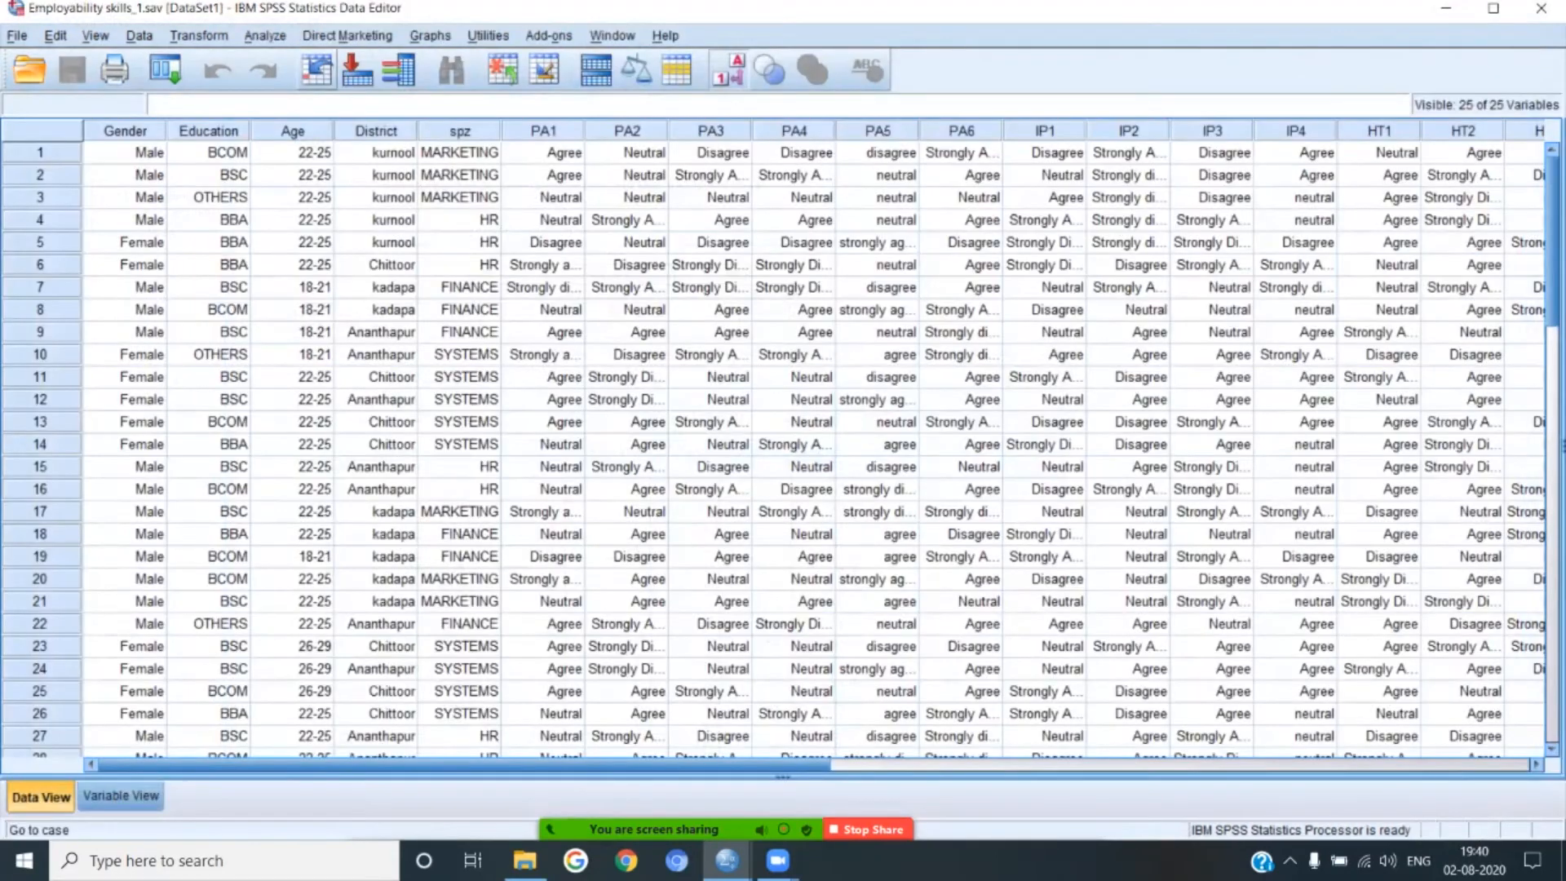
Run a two-tailed Pearson bivariate correlation between Basic Background and Specialization, and close its output without saving
left_click(265, 35)
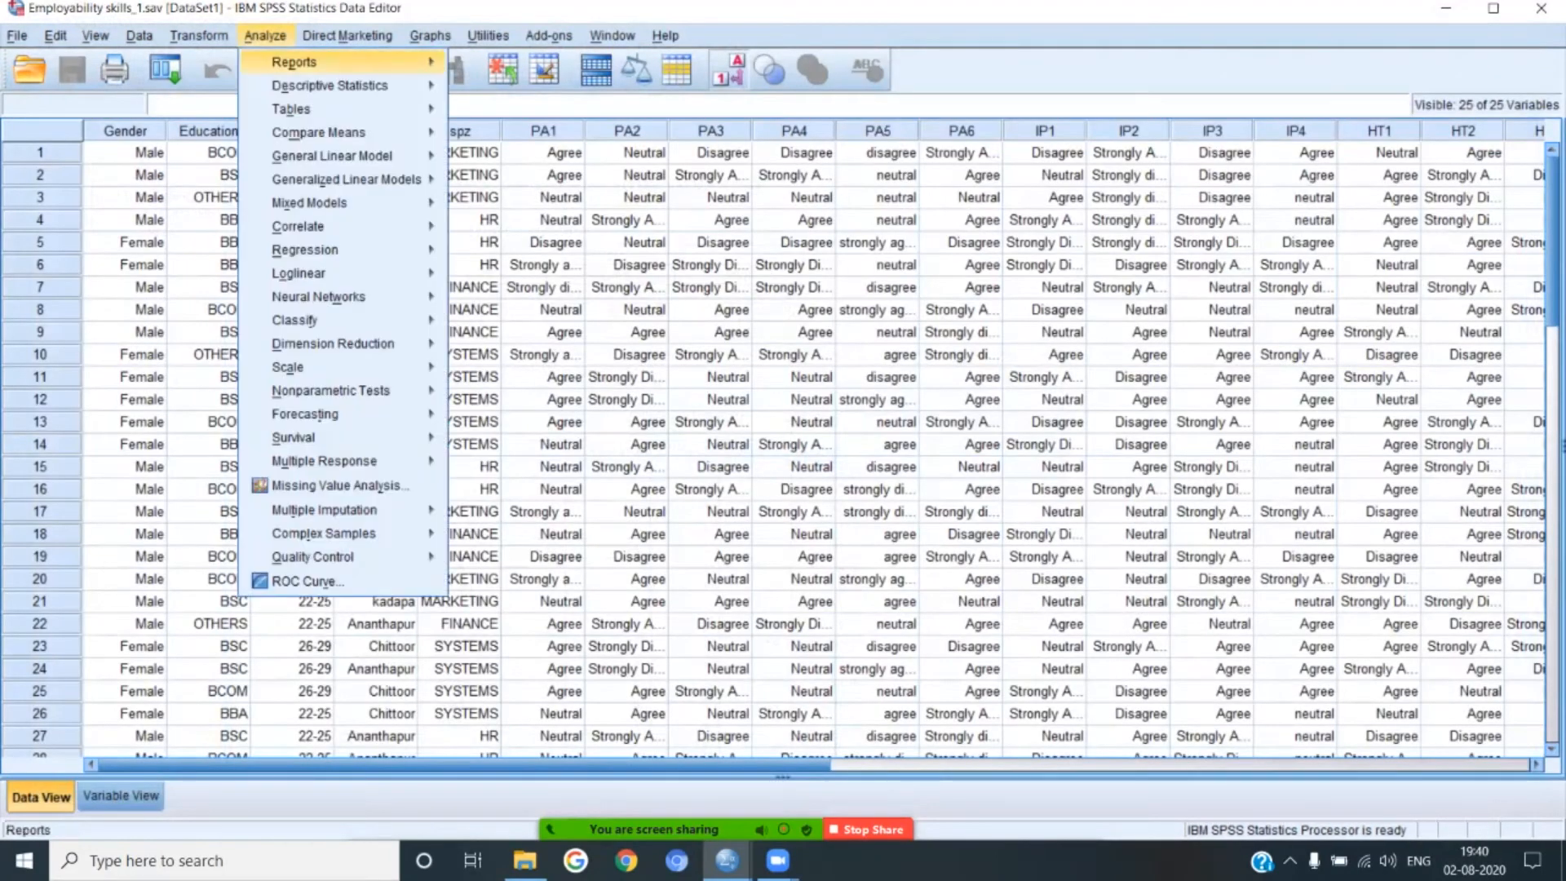
mouse_move(327, 226)
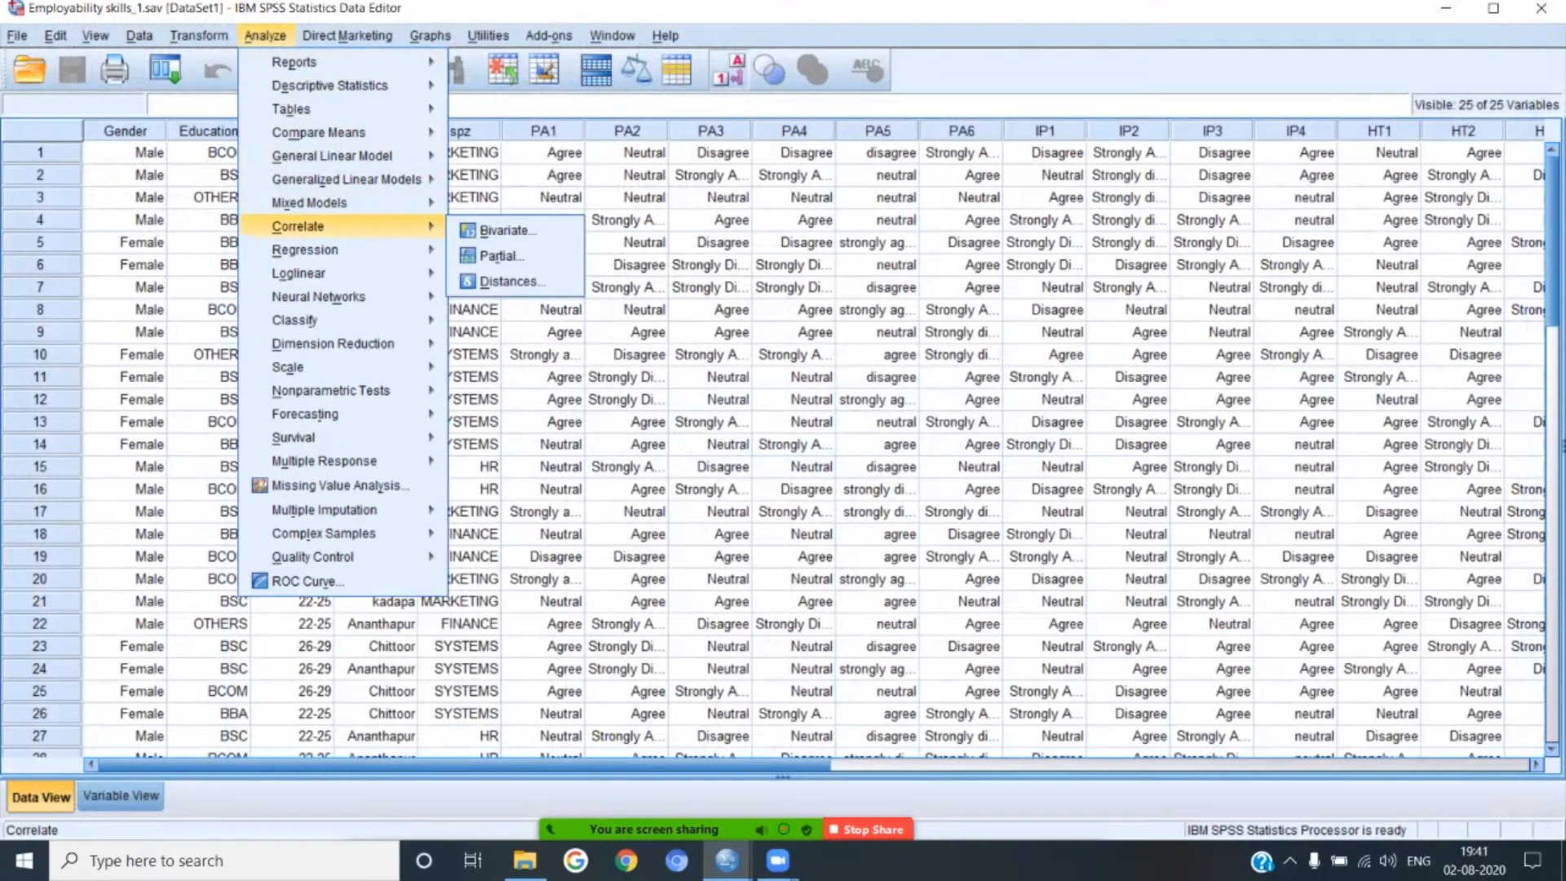
left_click(506, 230)
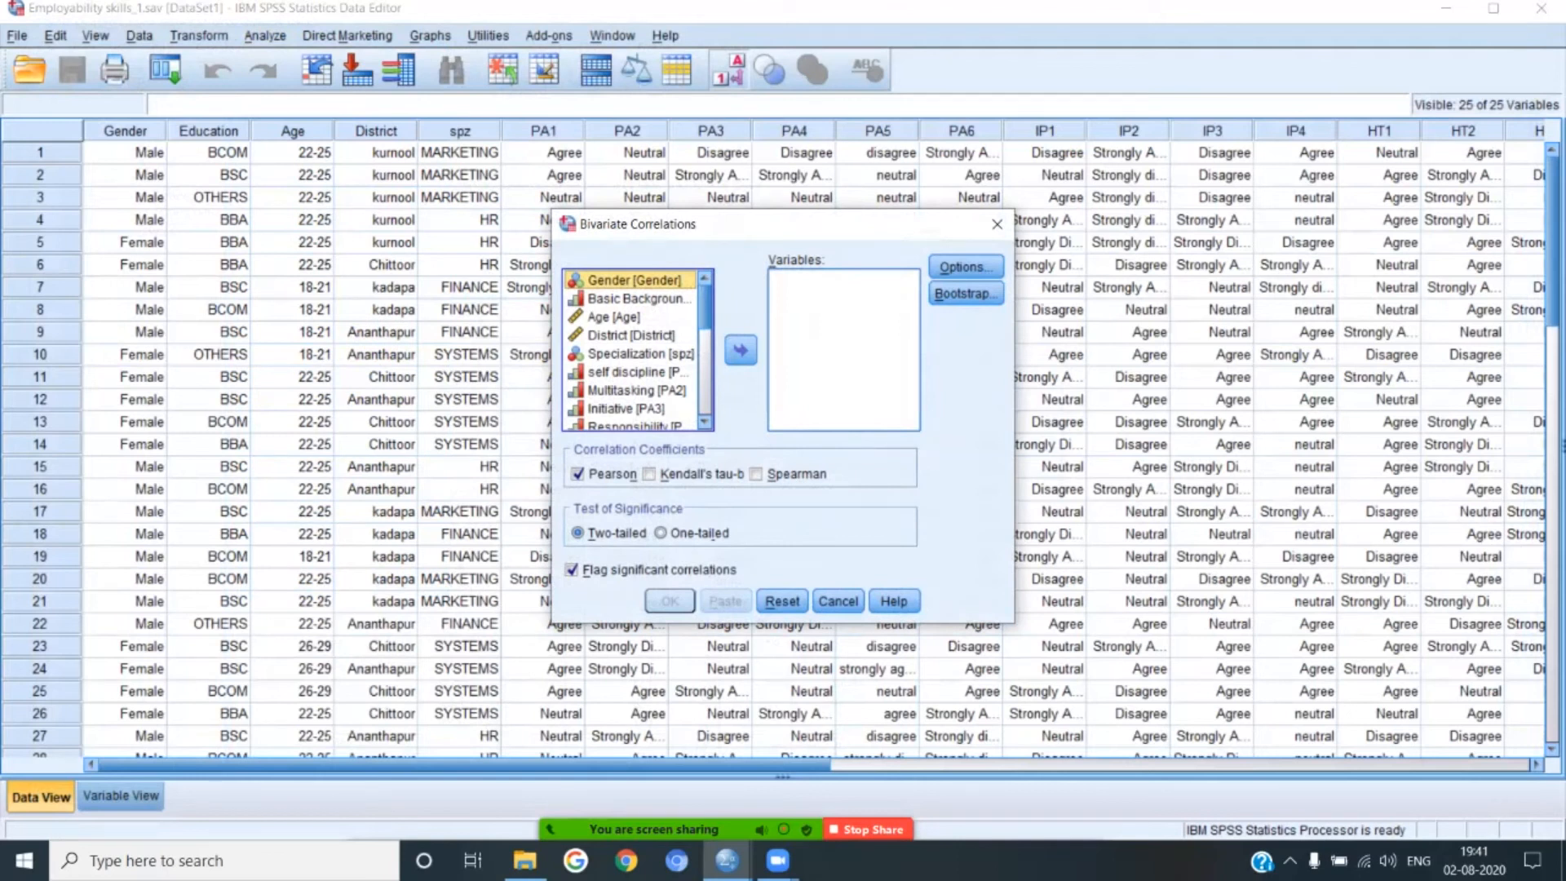
left_click(634, 298)
left_click(740, 349)
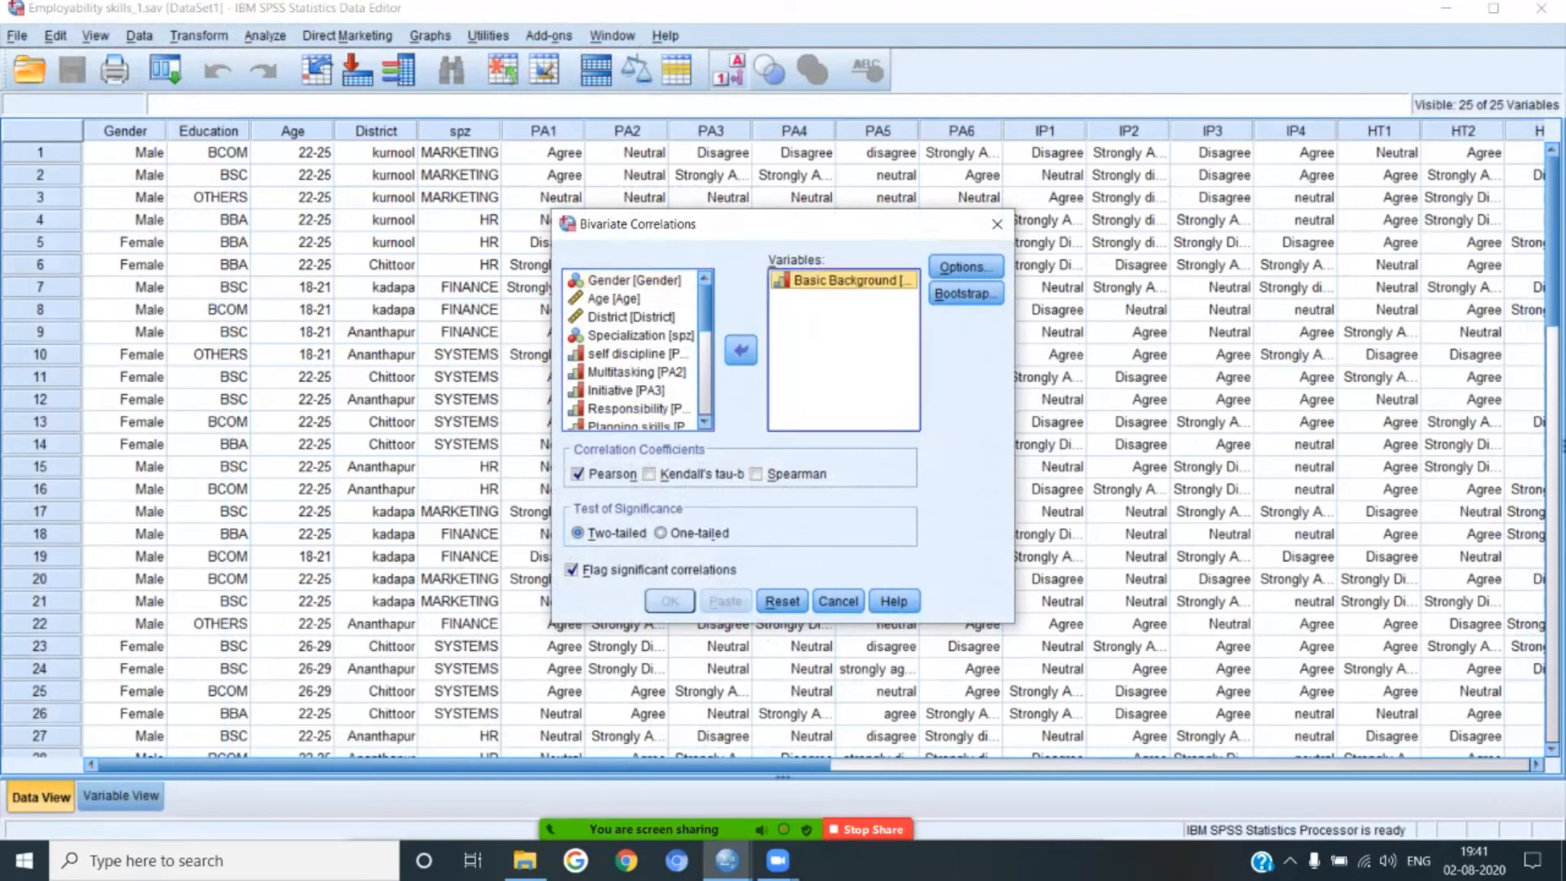
left_click(641, 335)
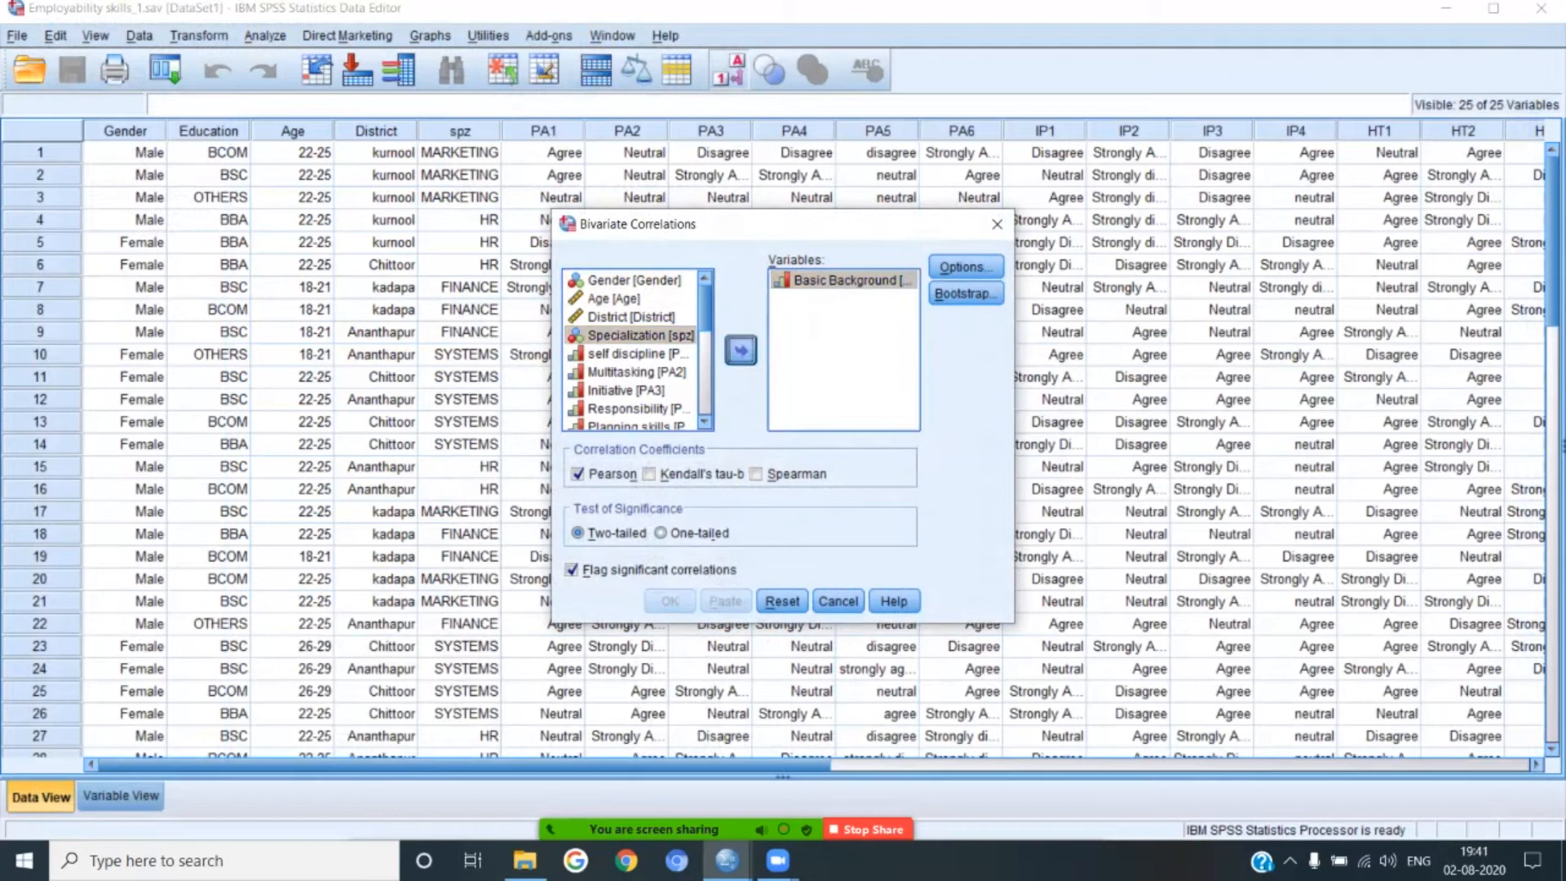
left_click(741, 350)
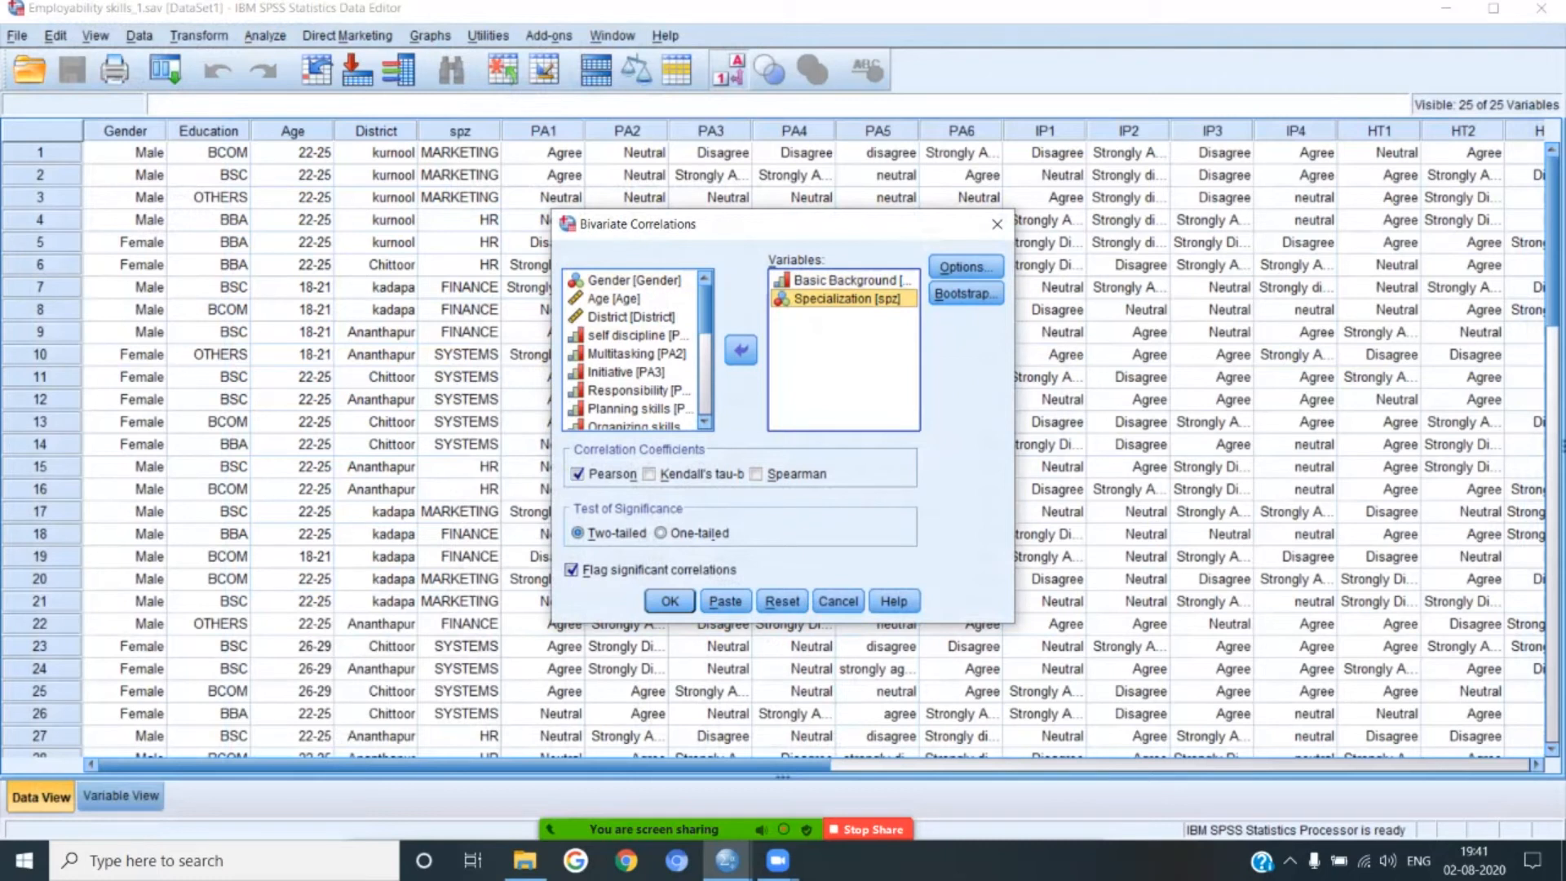
left_click(669, 601)
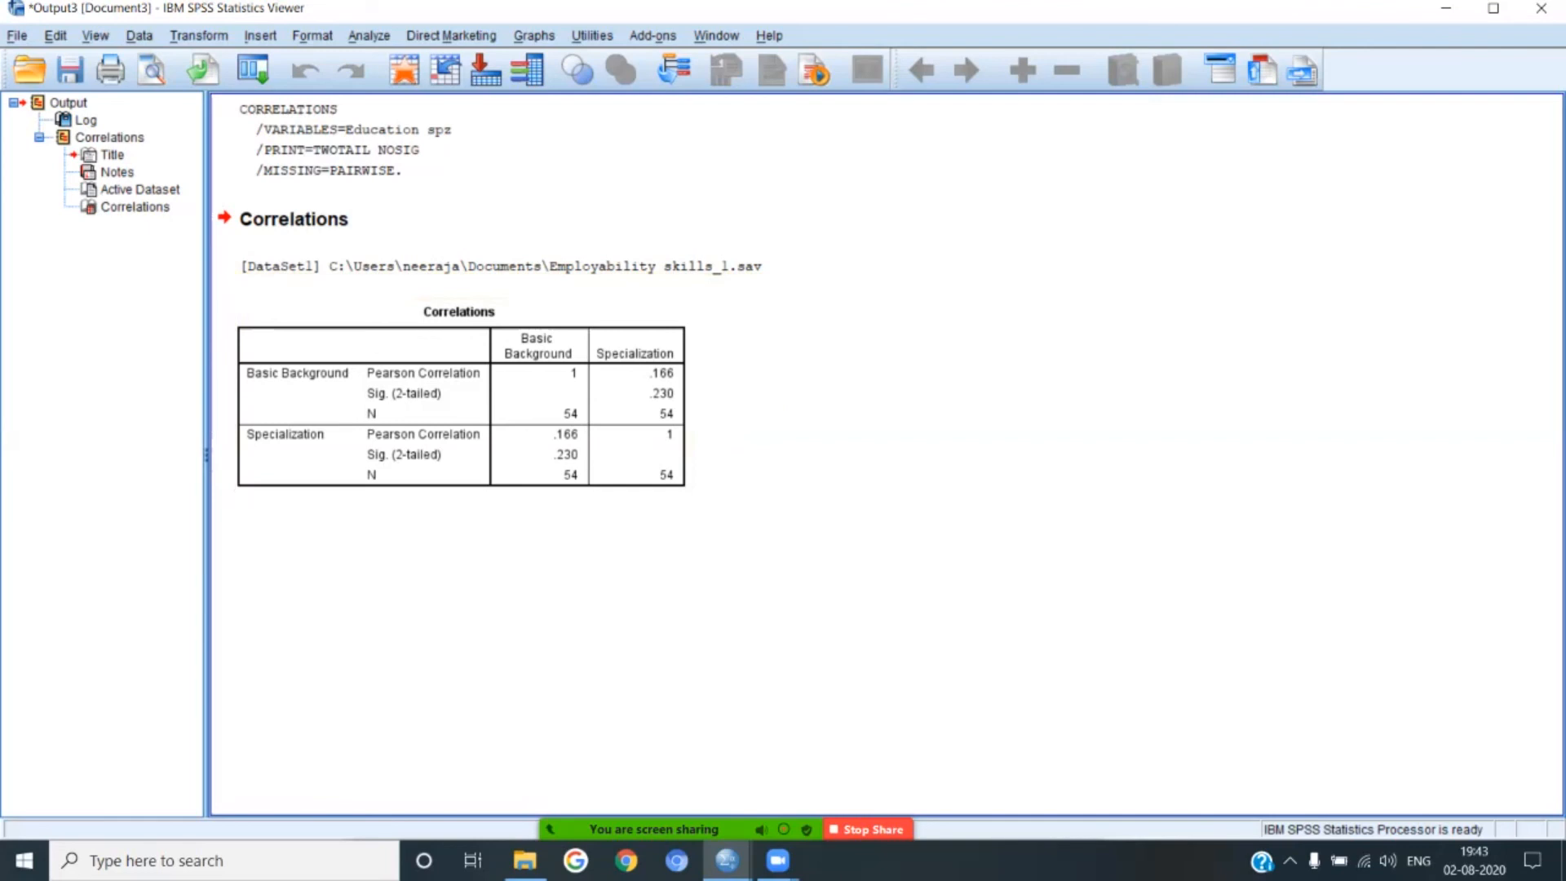
left_click(1541, 9)
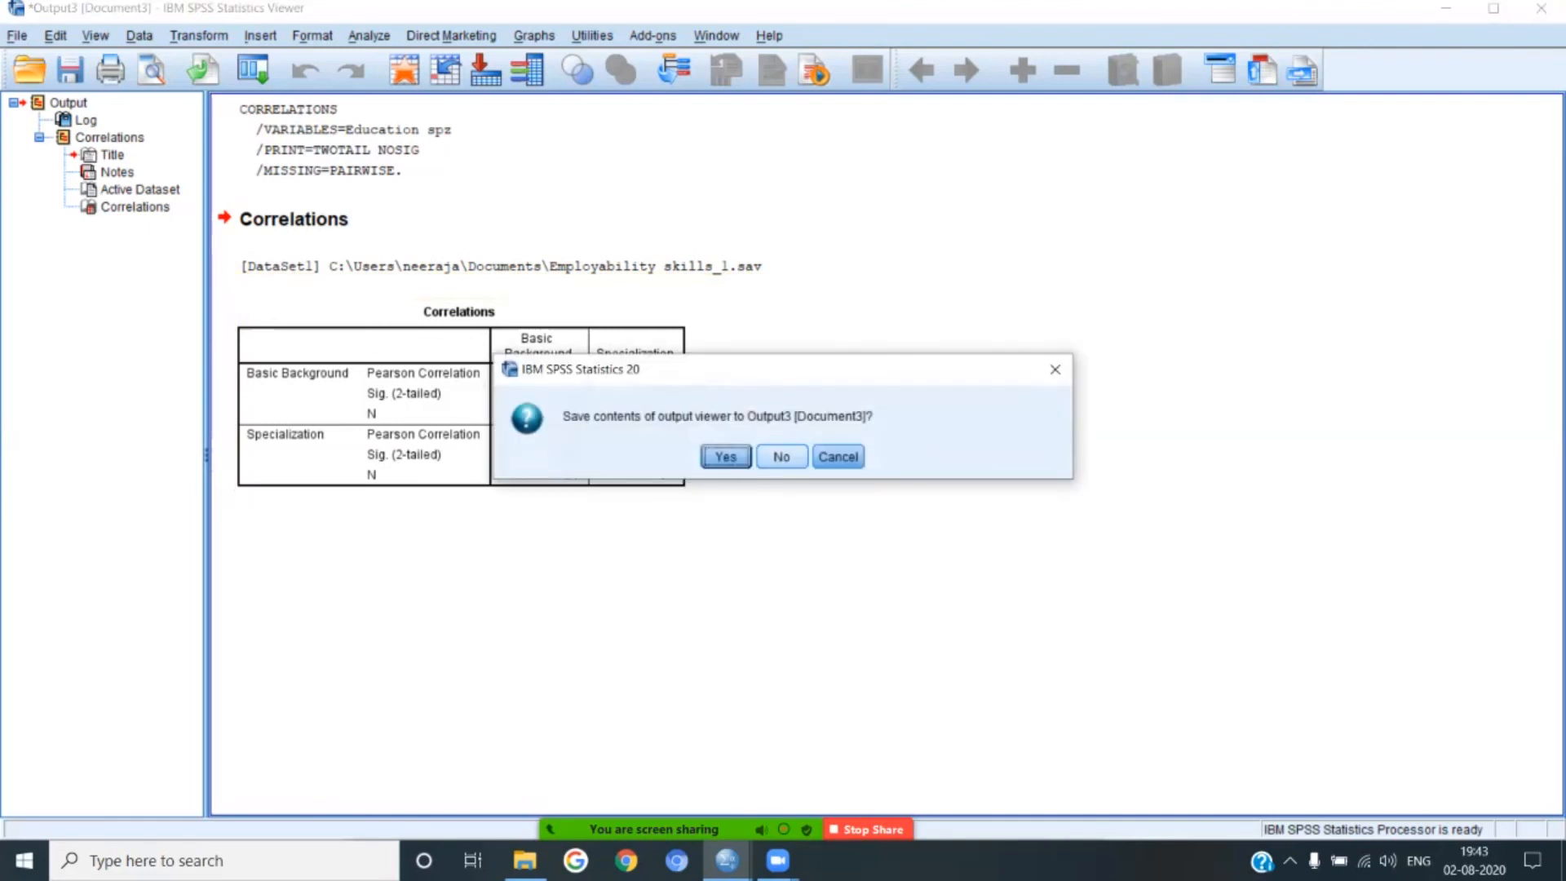
left_click(782, 456)
Reopen the Crosstabs analysis of Basic Background by Specialization and remove Gender from the layer
left_click(266, 36)
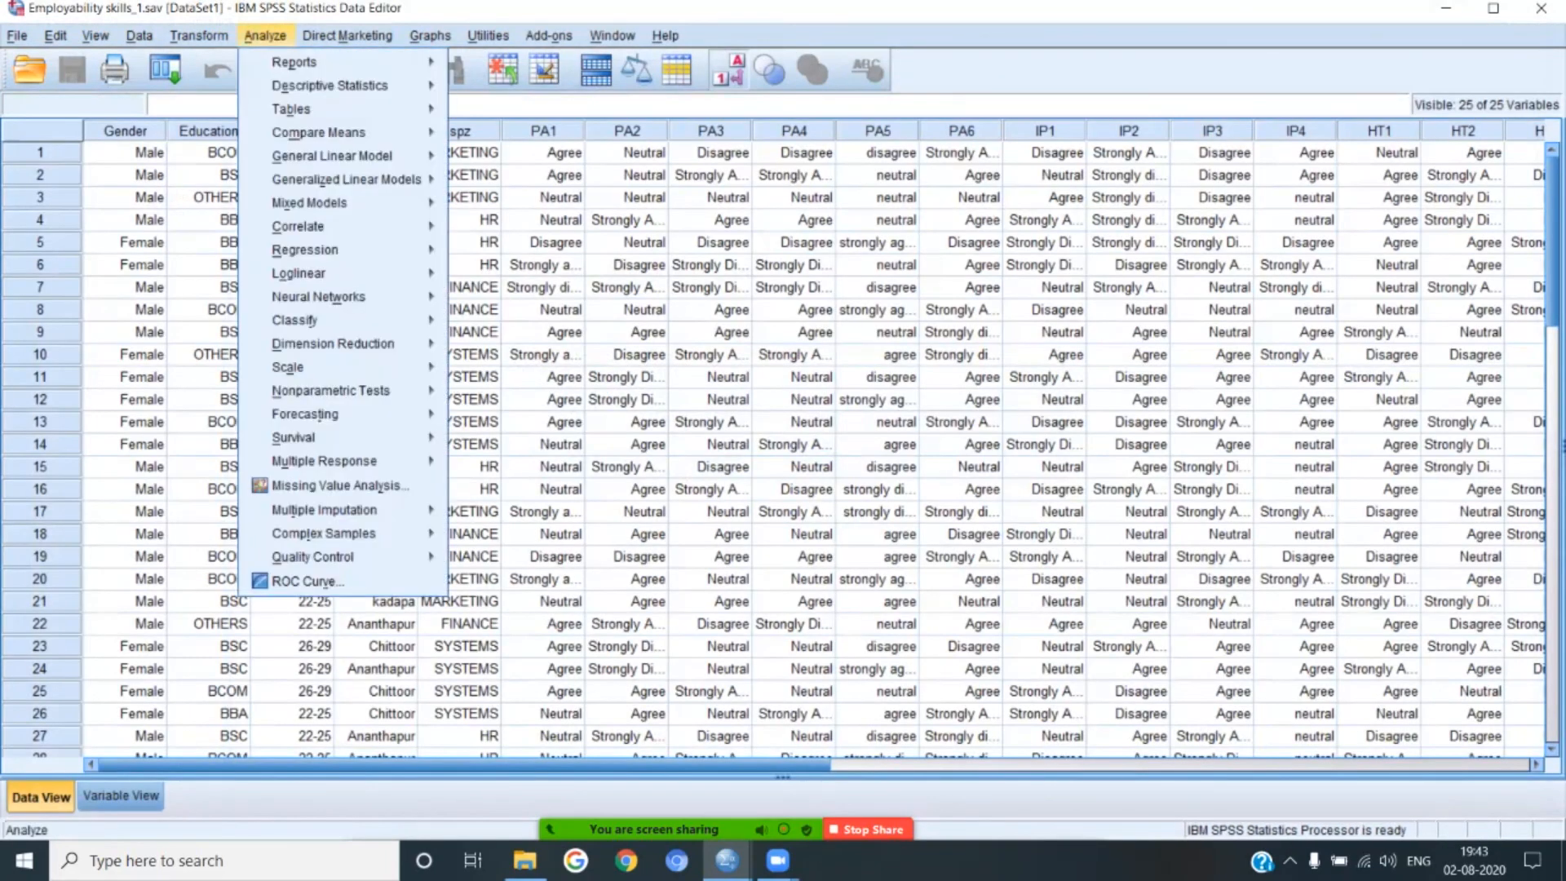
mouse_move(330, 85)
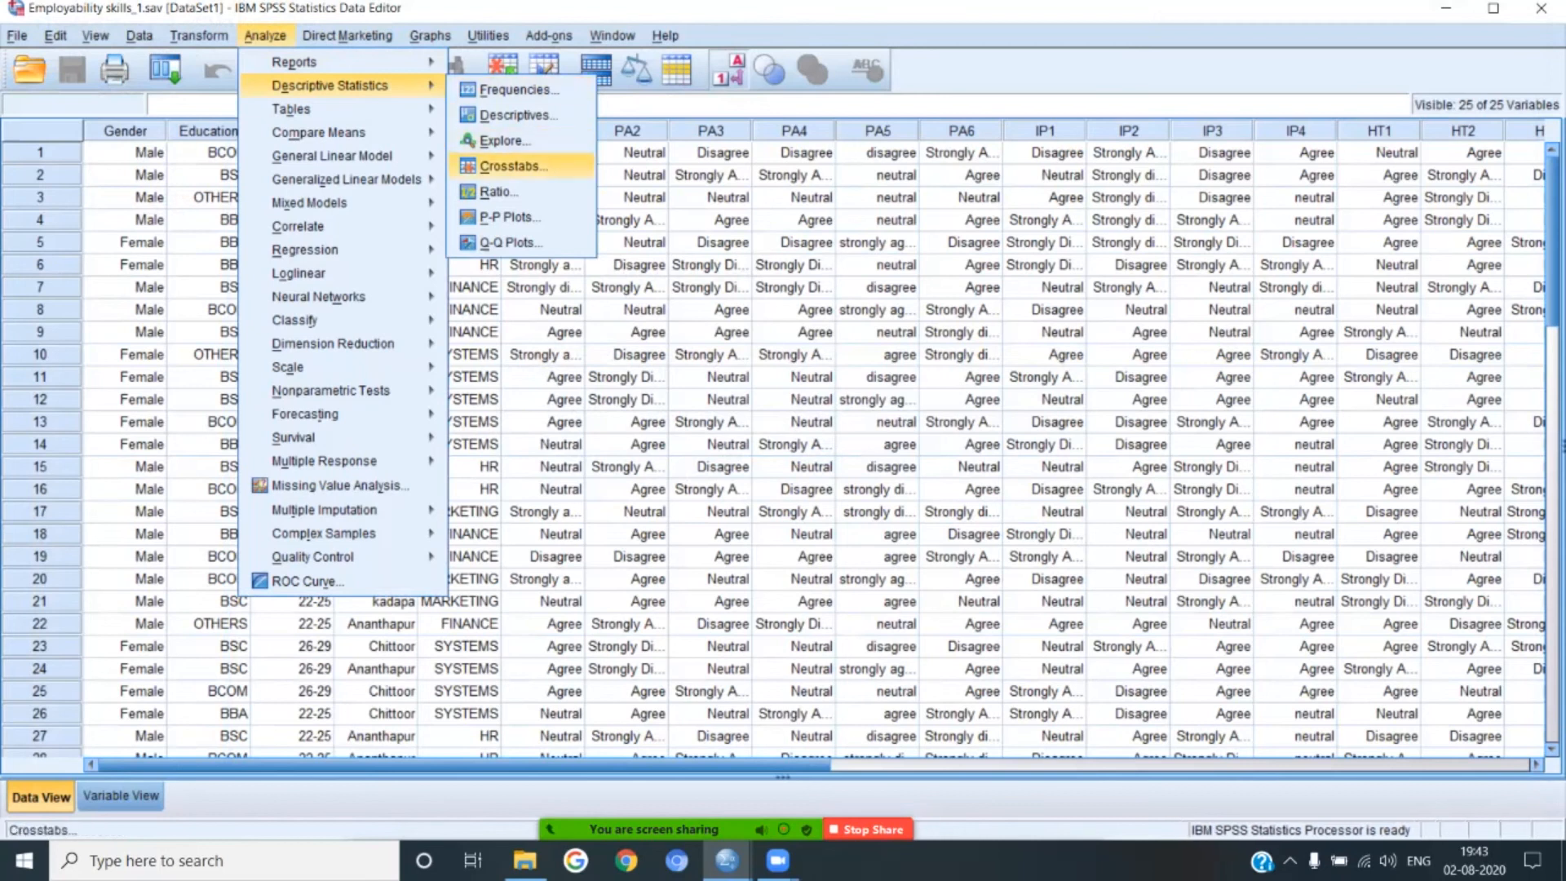
left_click(510, 165)
left_click(846, 469)
left_click(754, 484)
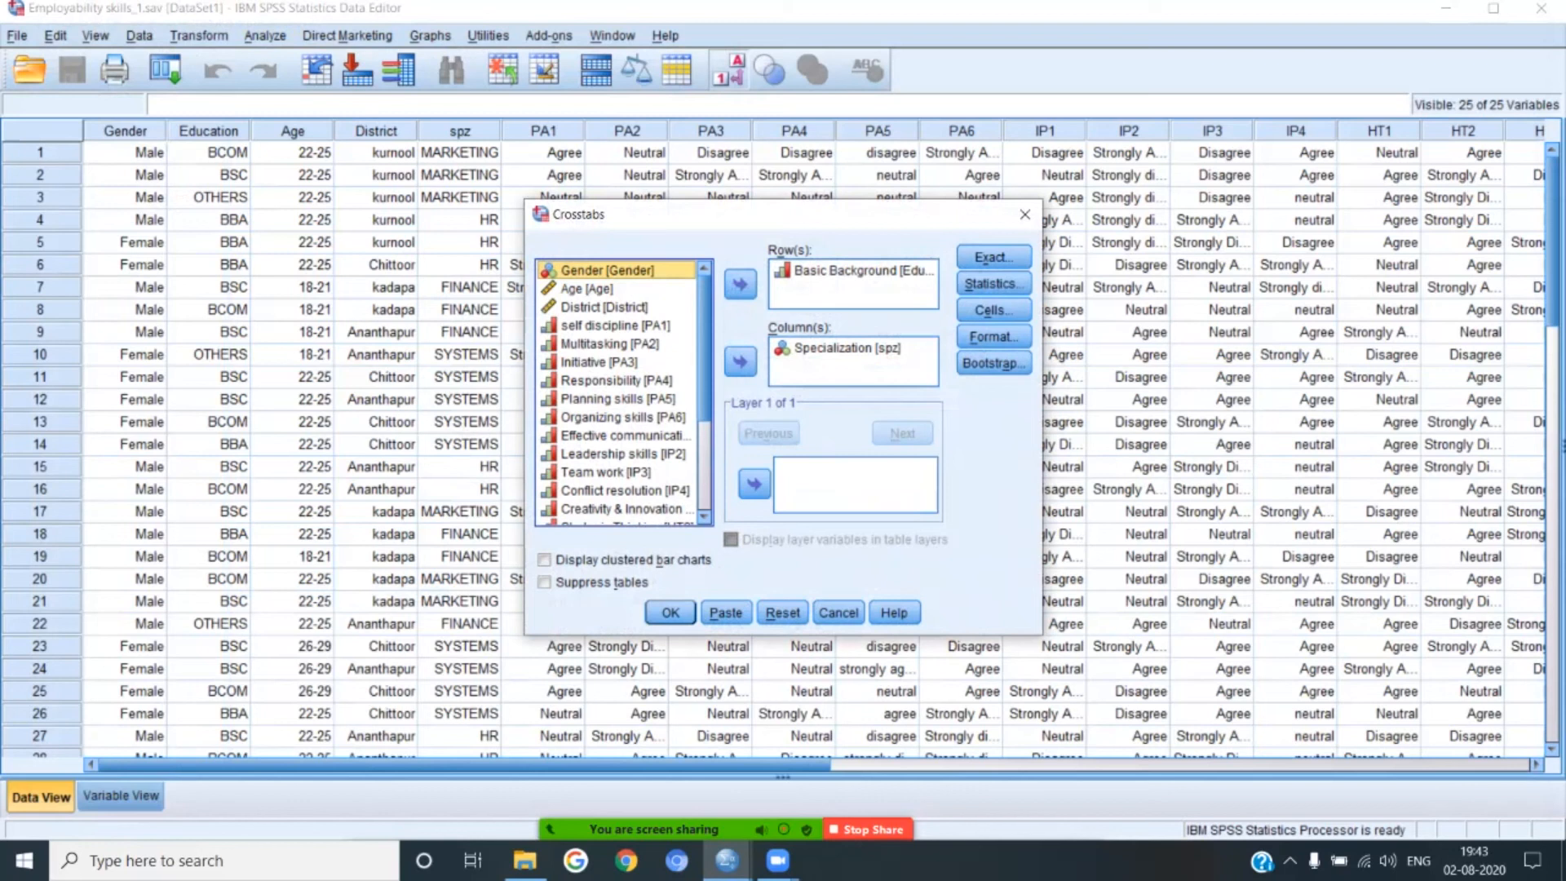
Add expected counts and unstandardized residuals to the crosstab's cell display
left_click(994, 310)
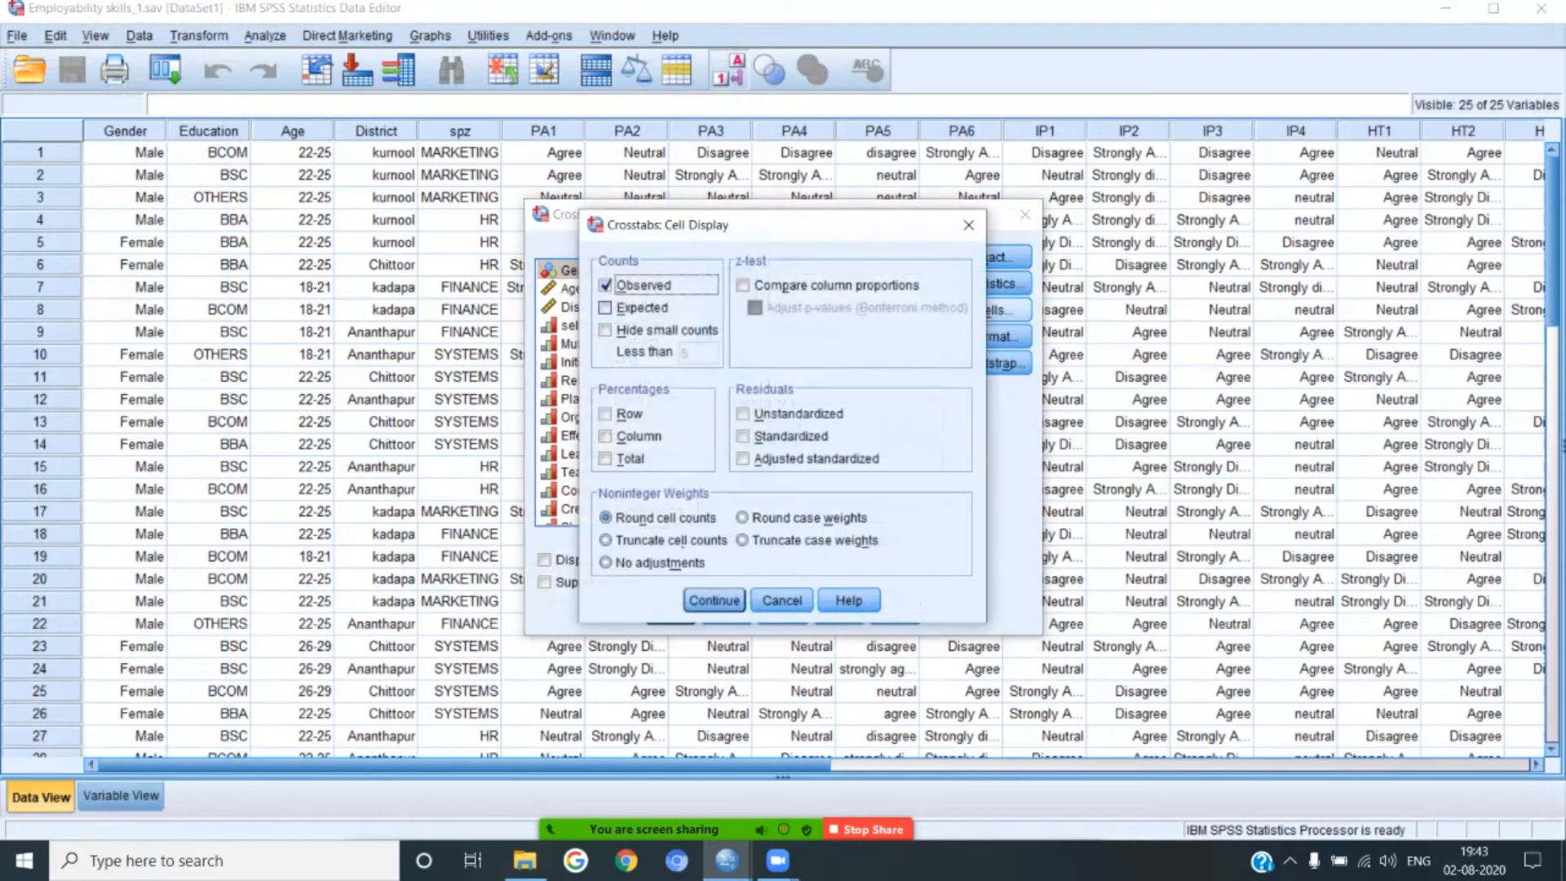
left_click(606, 307)
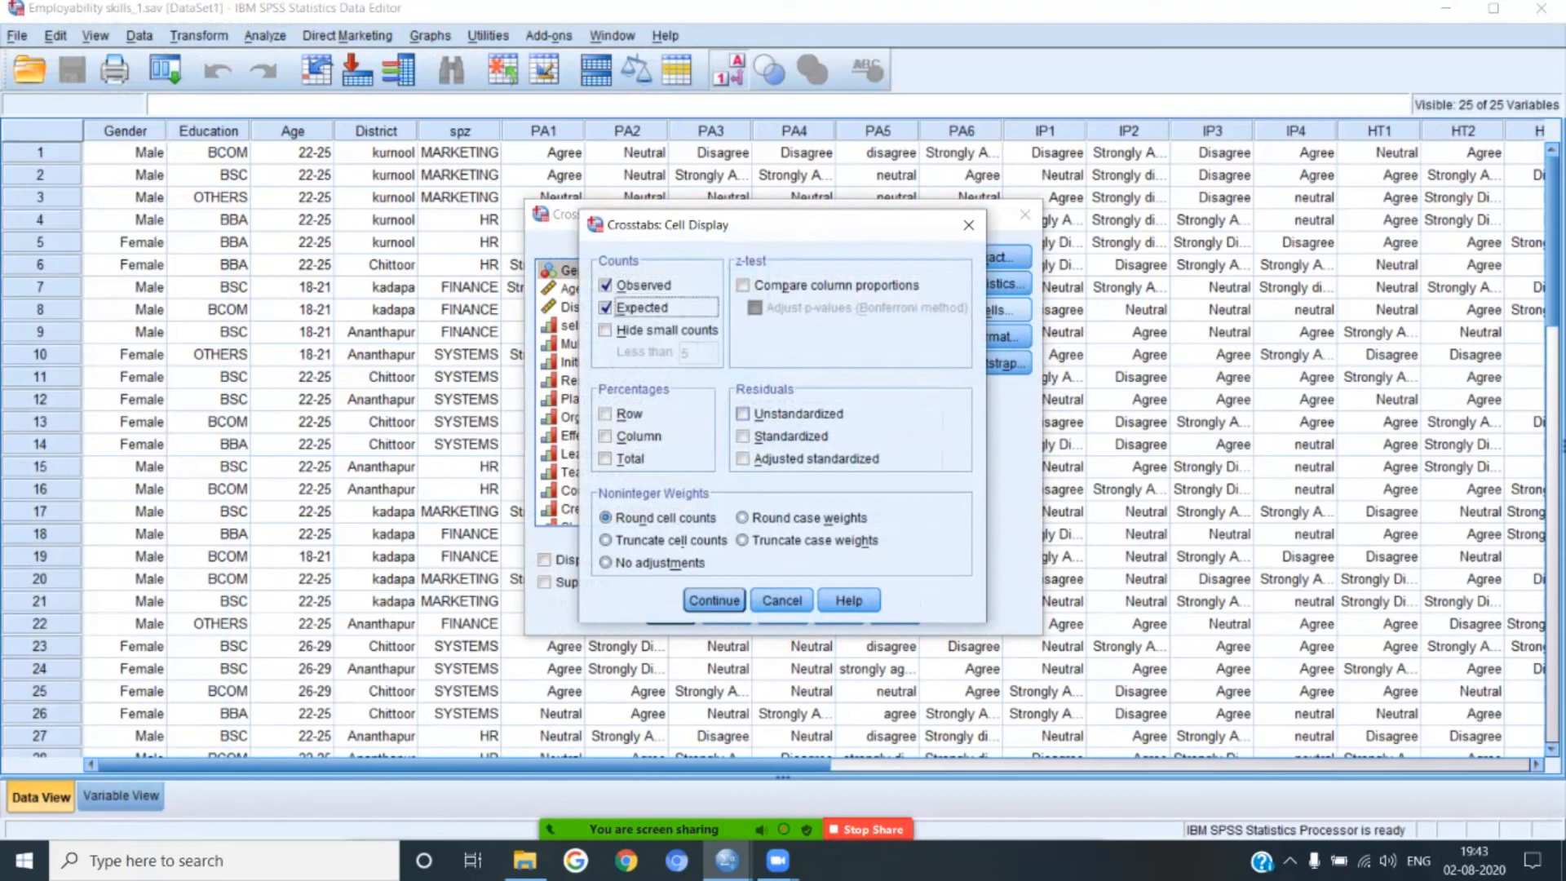
left_click(743, 413)
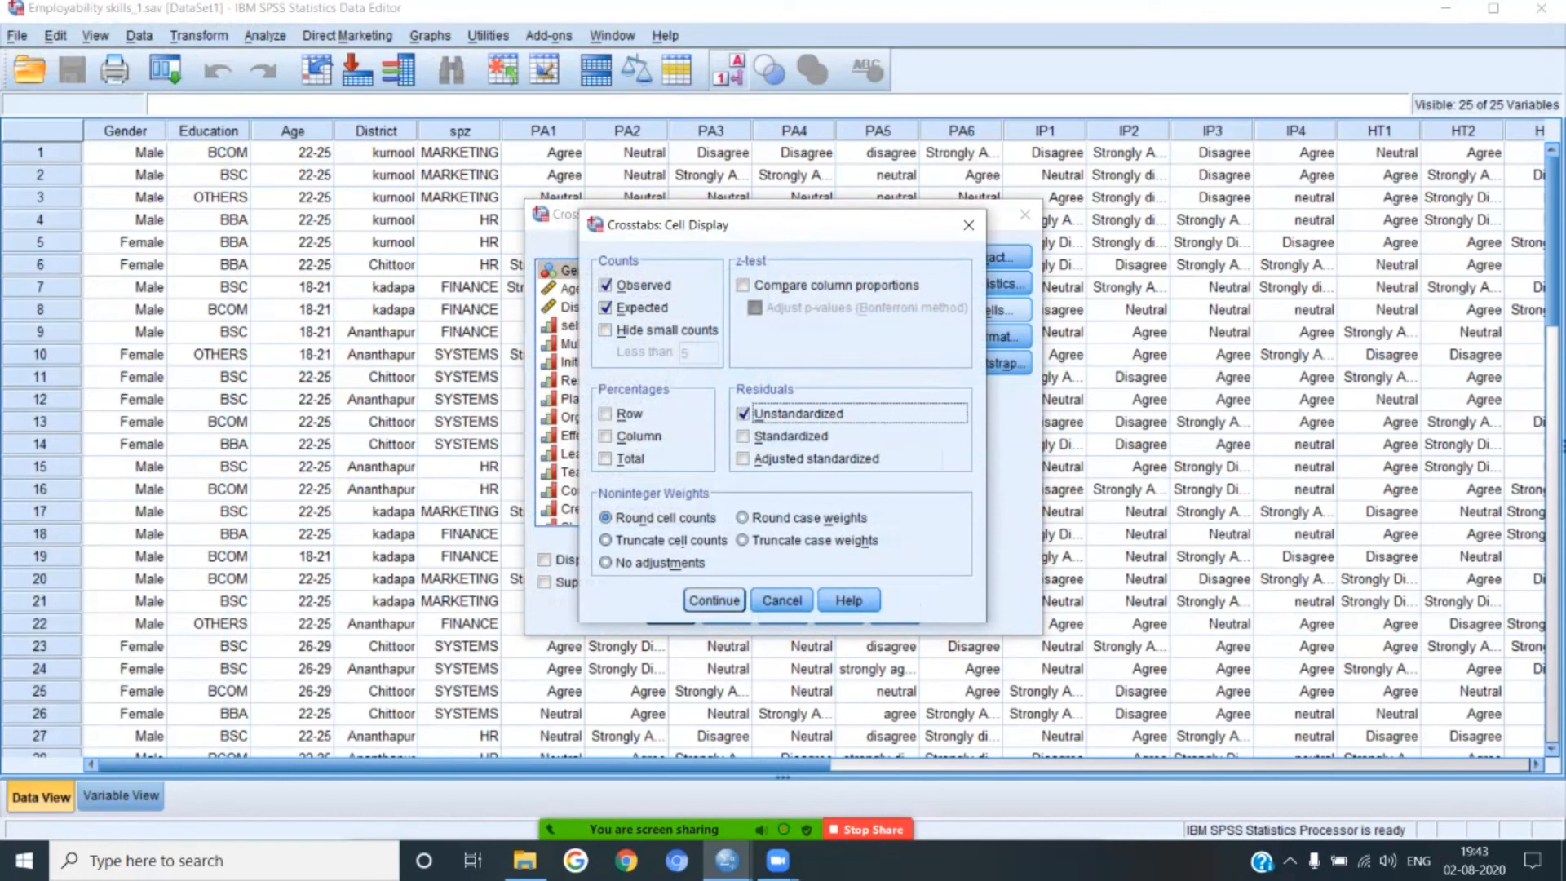
left_click(714, 601)
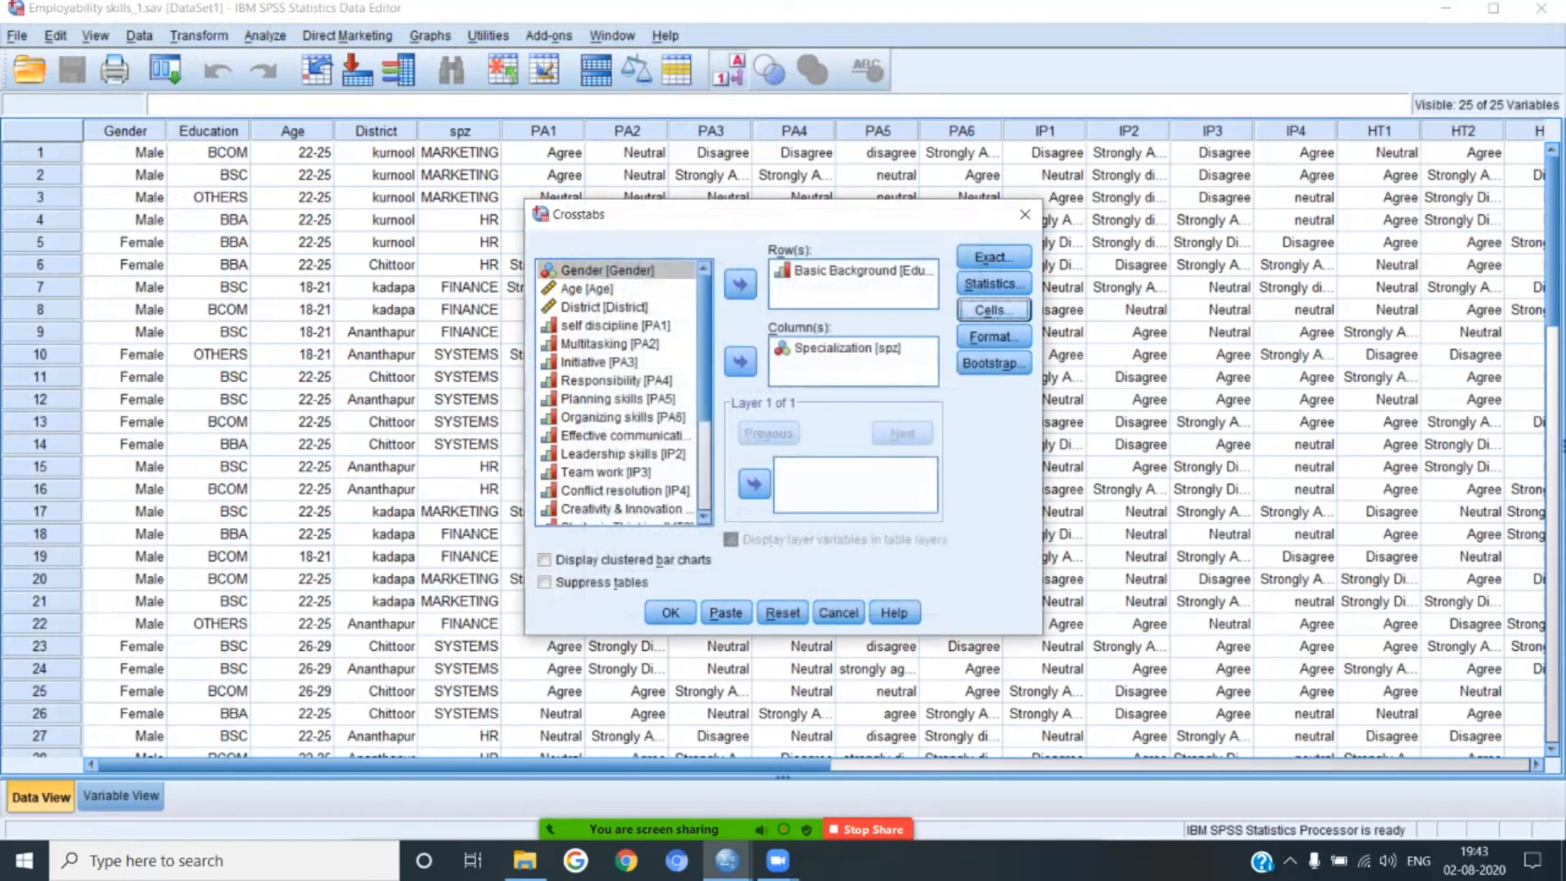
Include the Chi-square statistic in the crosstabs, run the analysis and view the Chi-Square Tests table
left_click(993, 284)
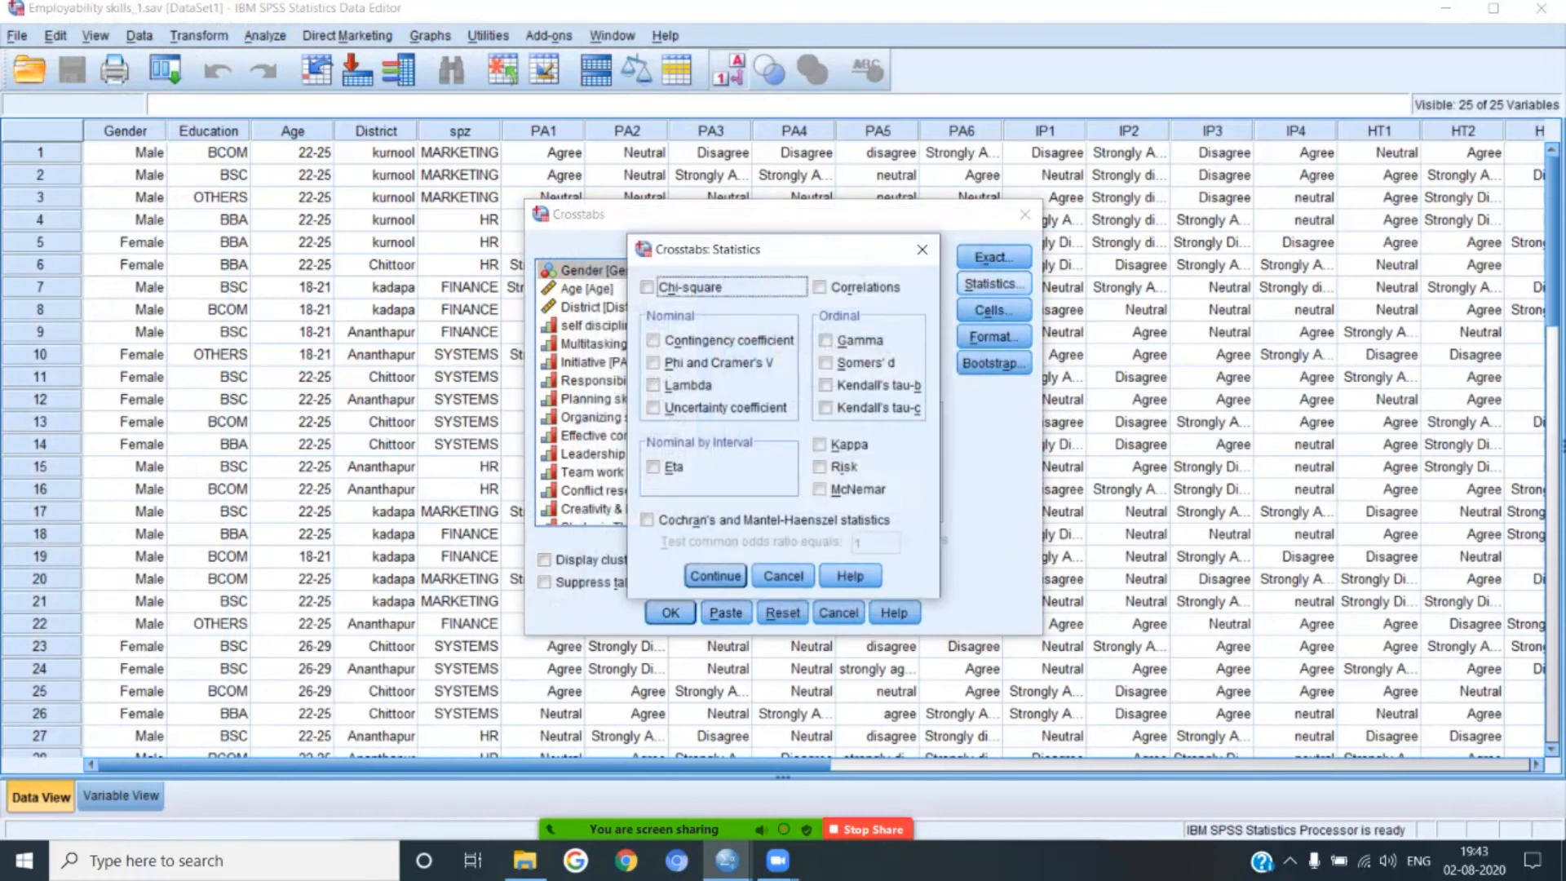
left_click(648, 287)
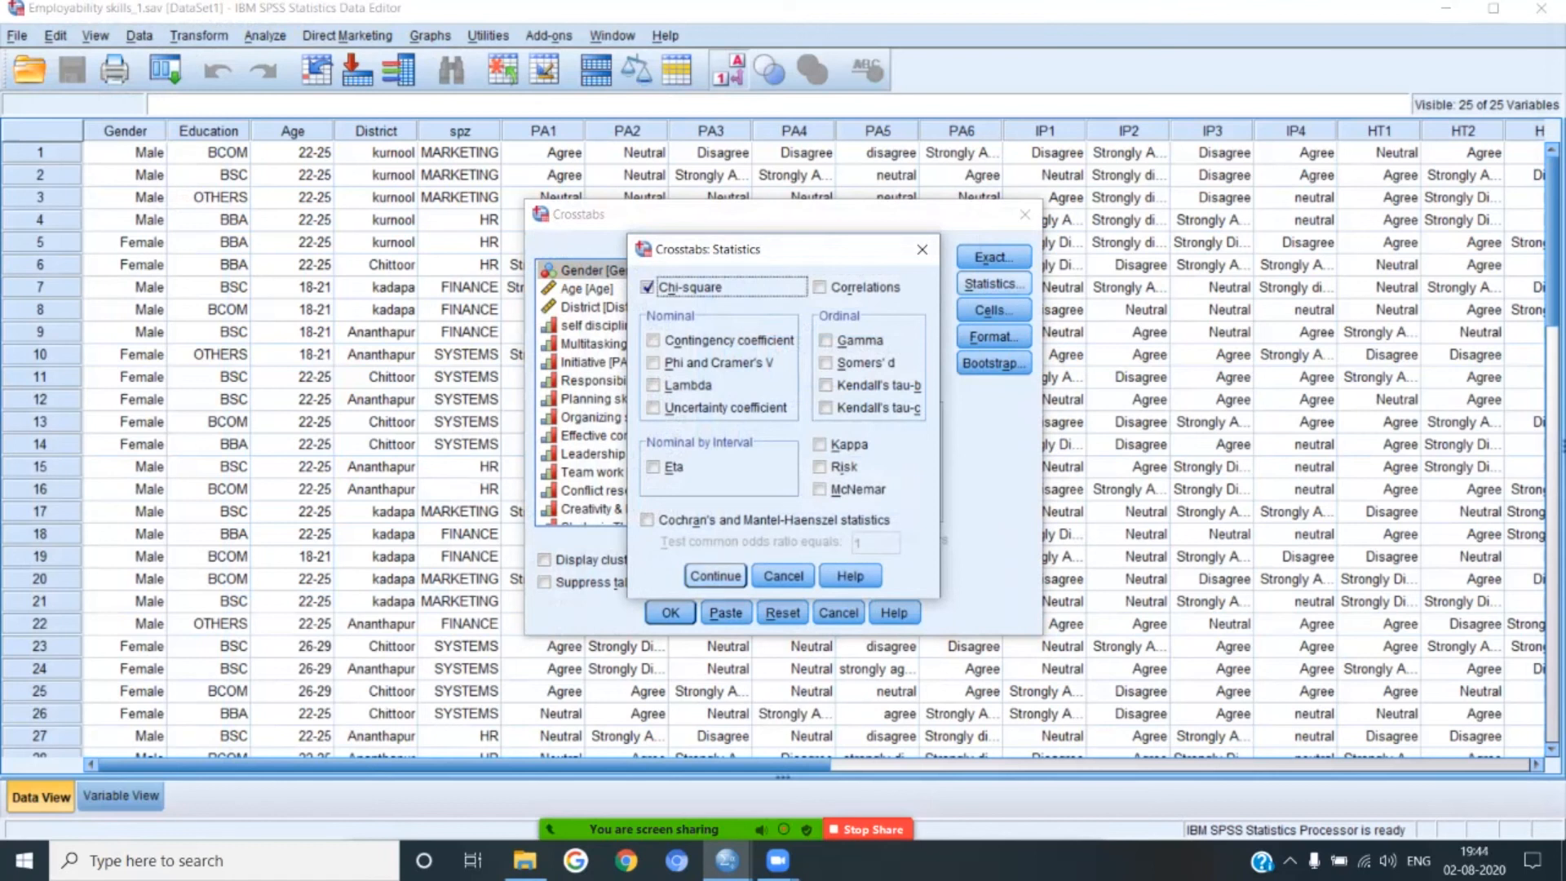
left_click(715, 576)
left_click(670, 613)
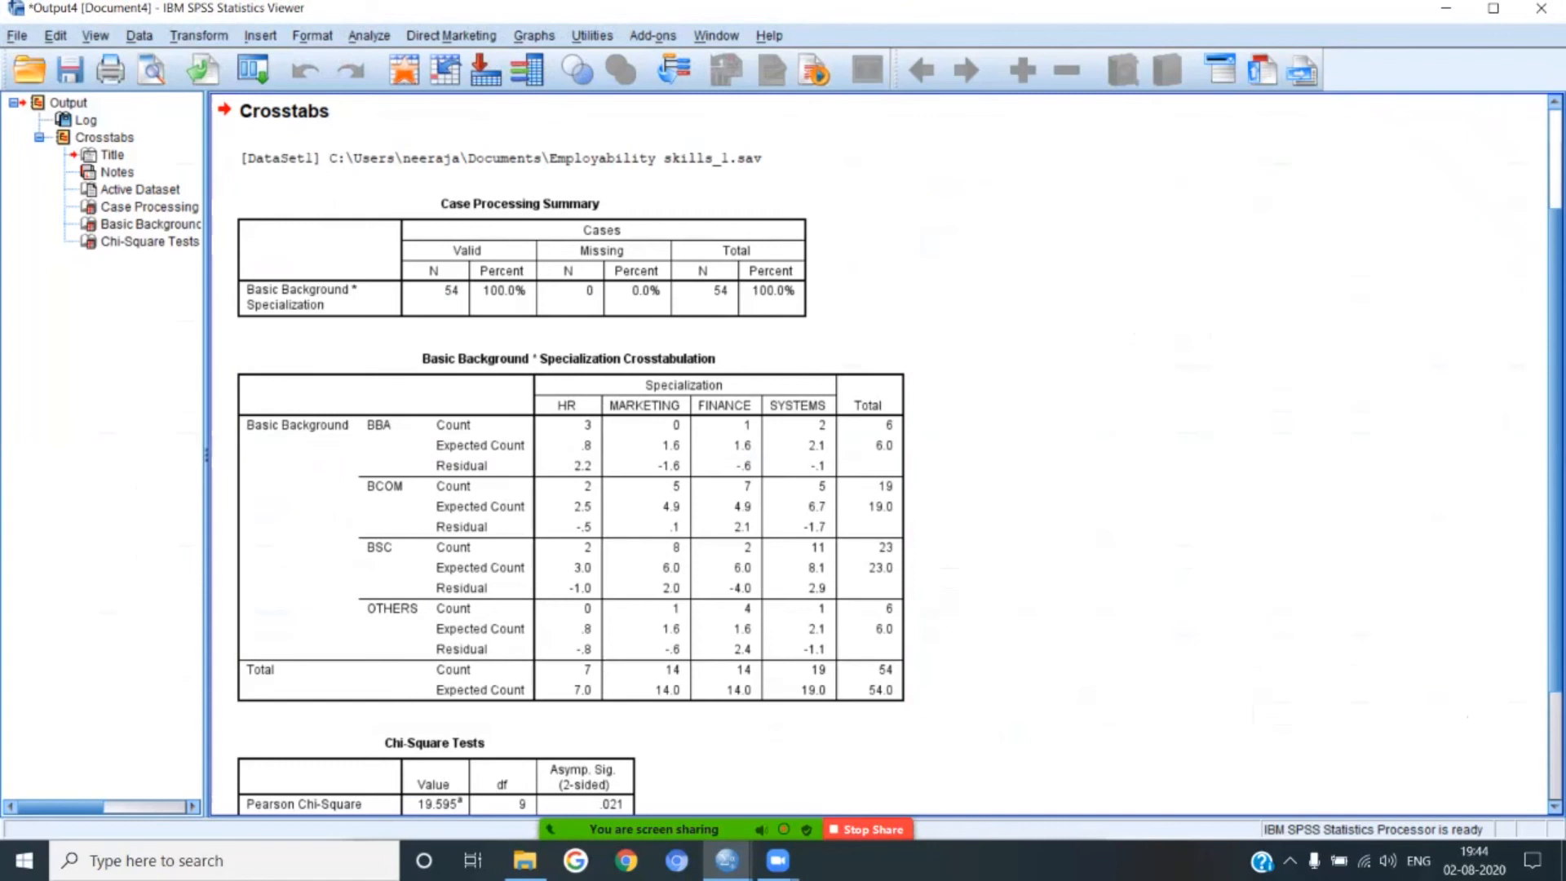
scroll(879, 453, "down", 5)
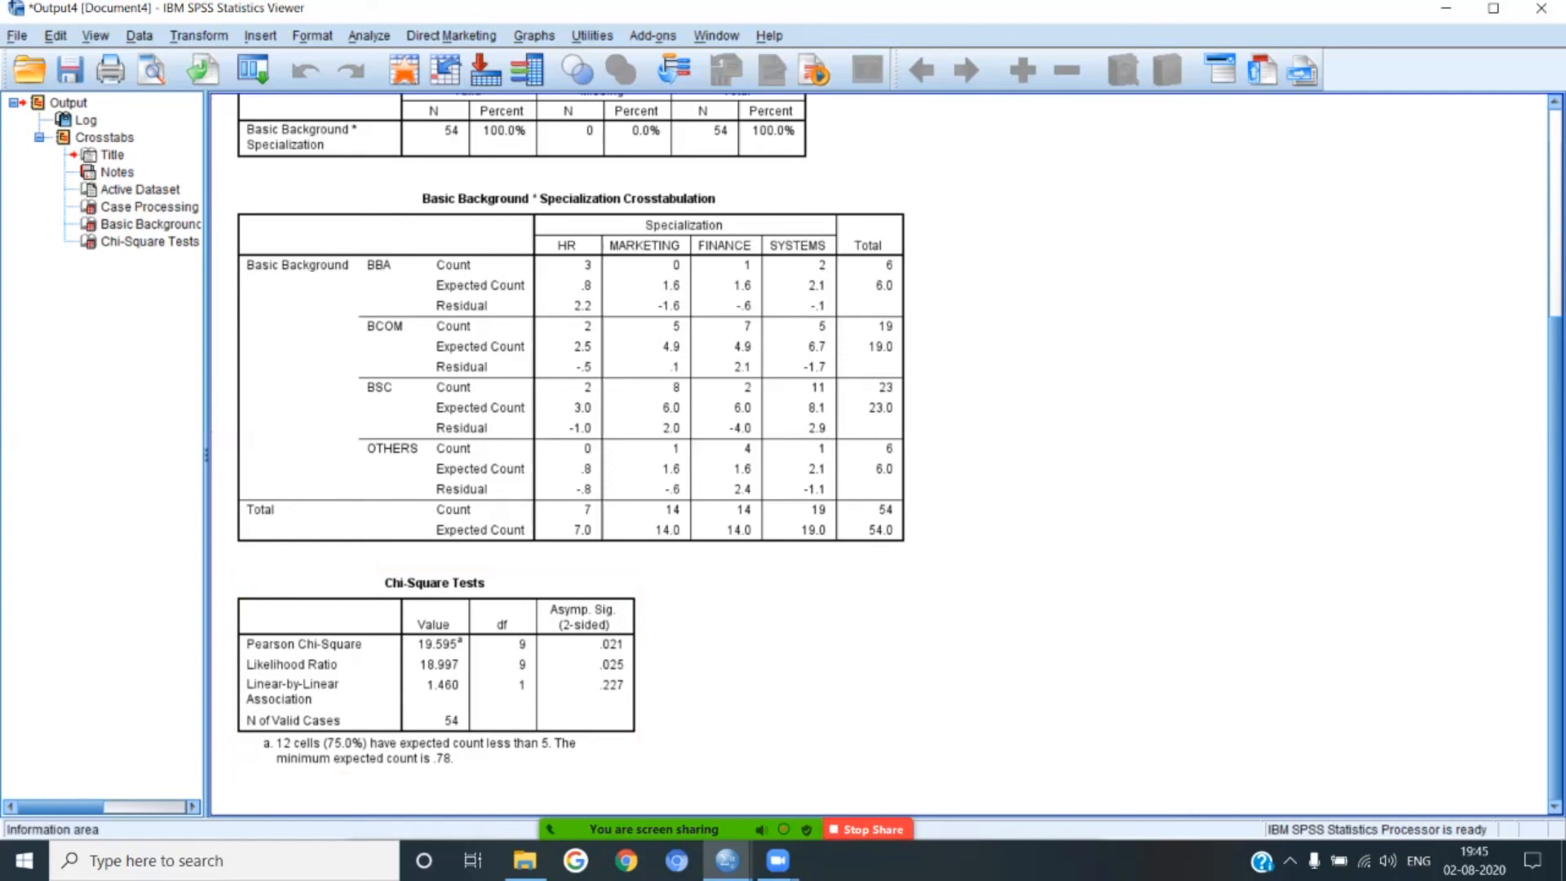
mouse_move(868, 828)
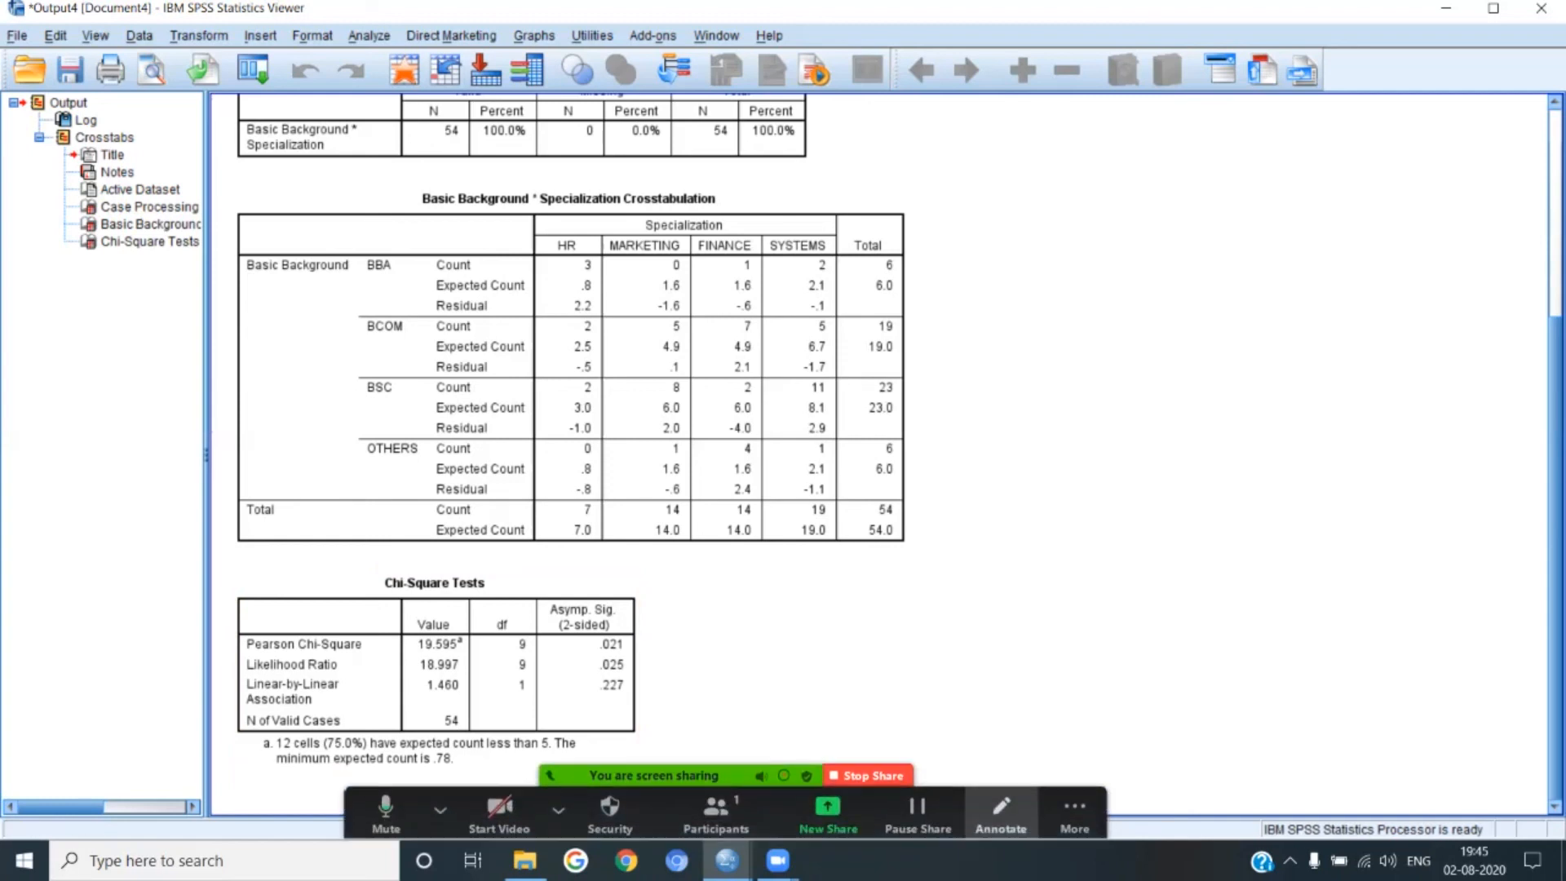
left_click(1074, 815)
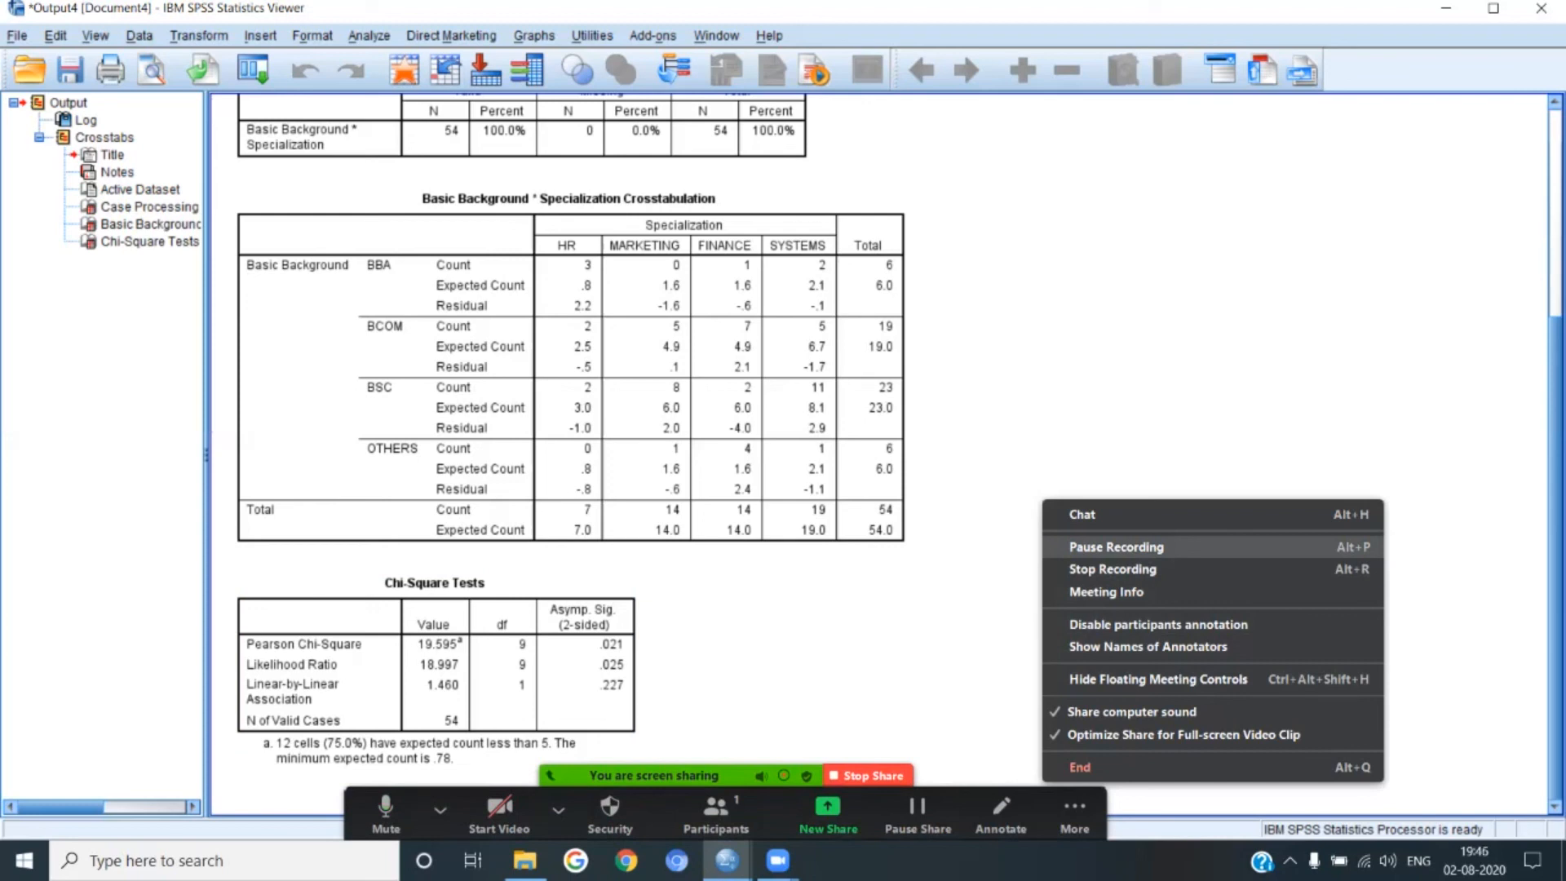
left_click(1117, 547)
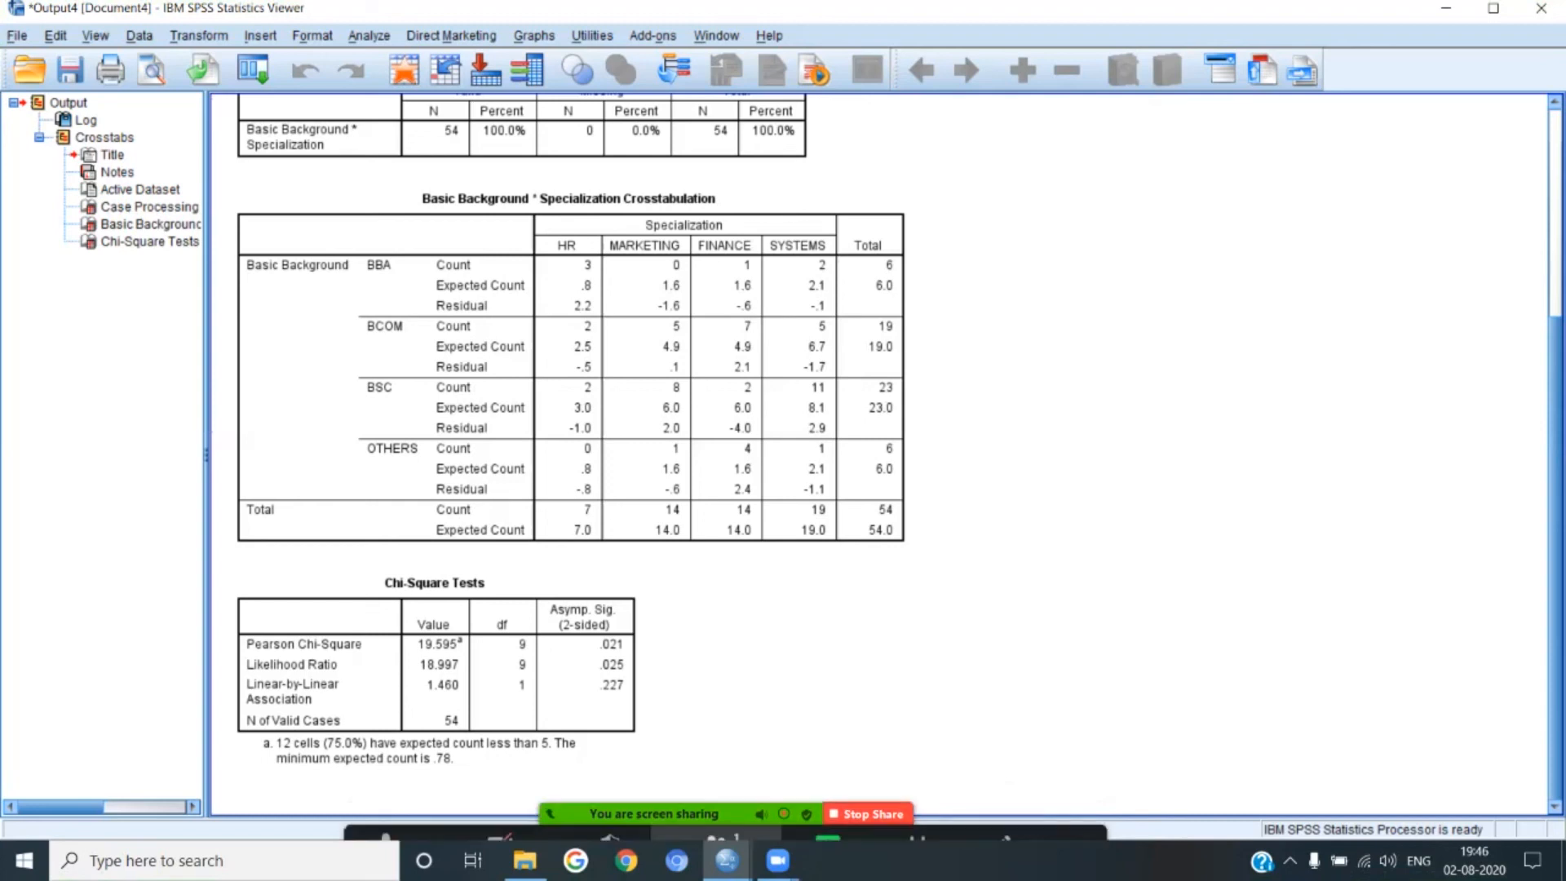
left_click(1074, 812)
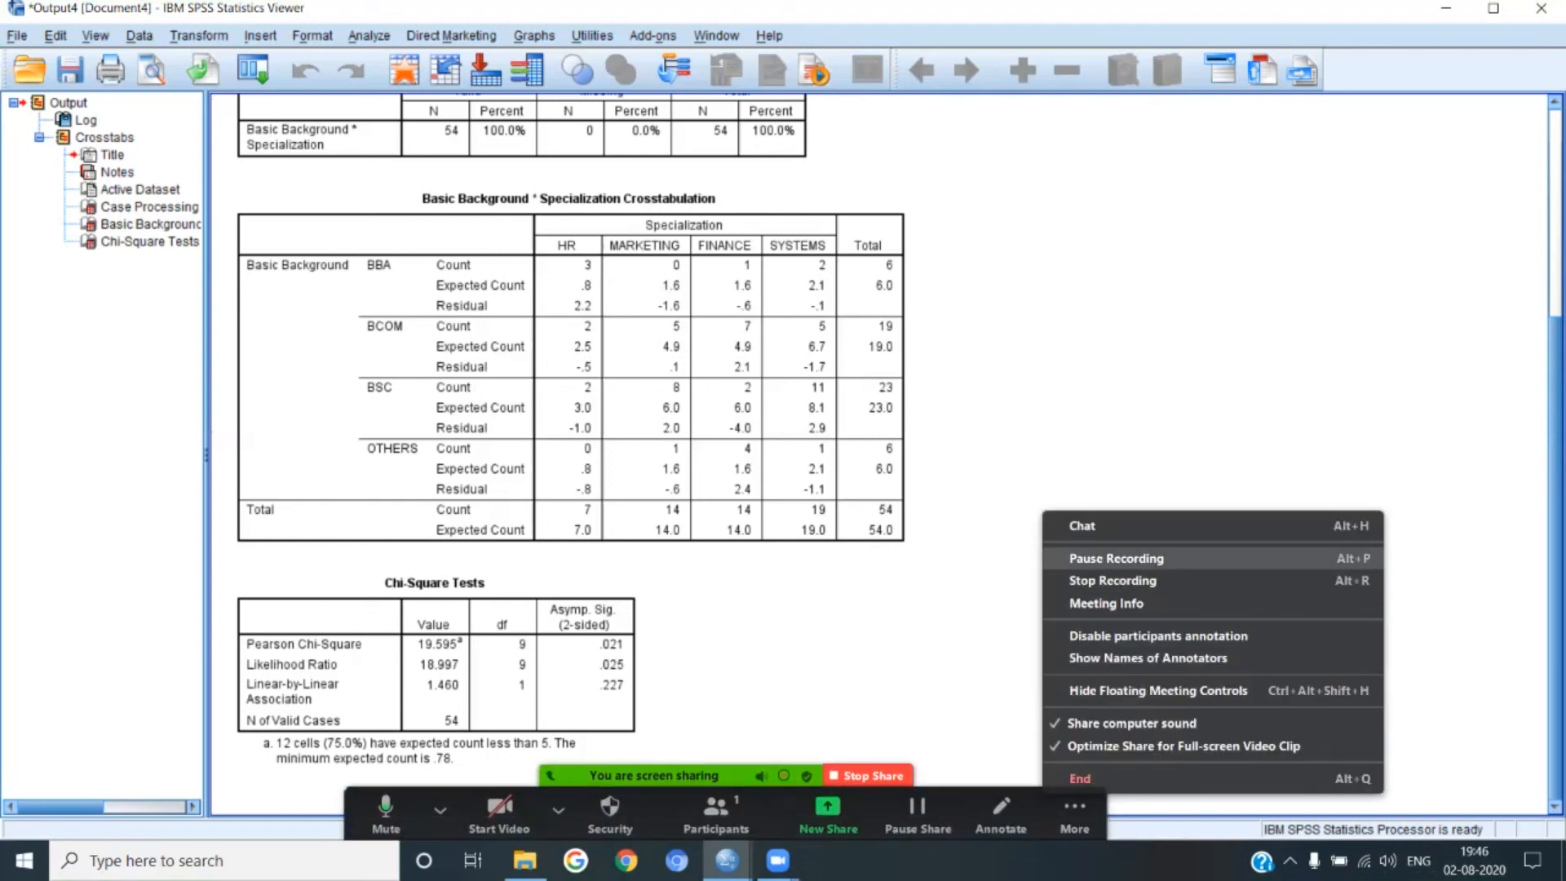
left_click(1117, 559)
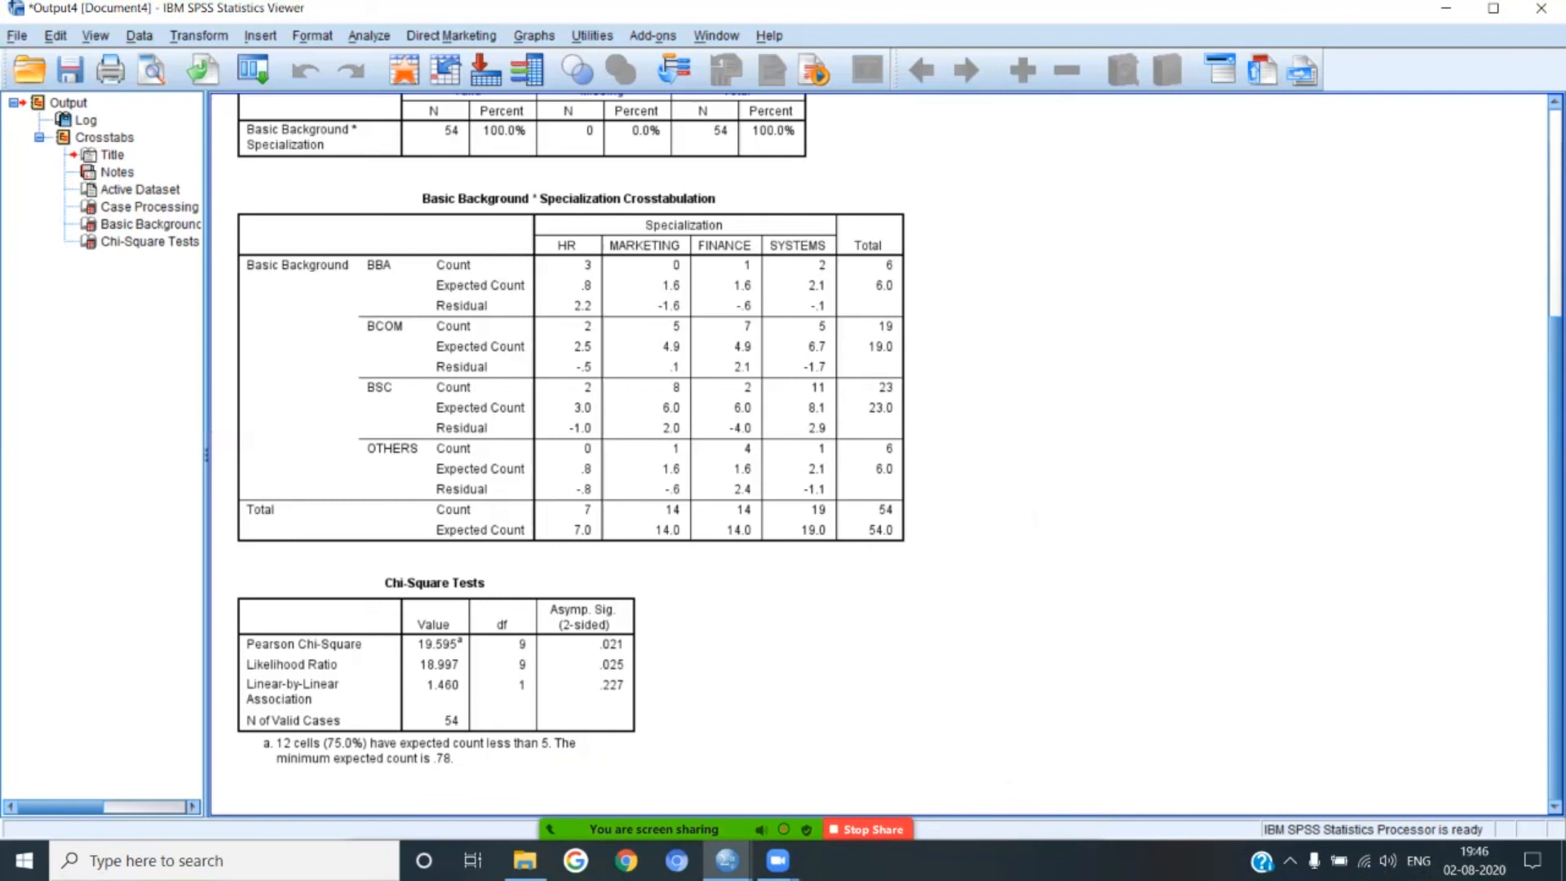
mouse_move(869, 830)
left_click(1075, 814)
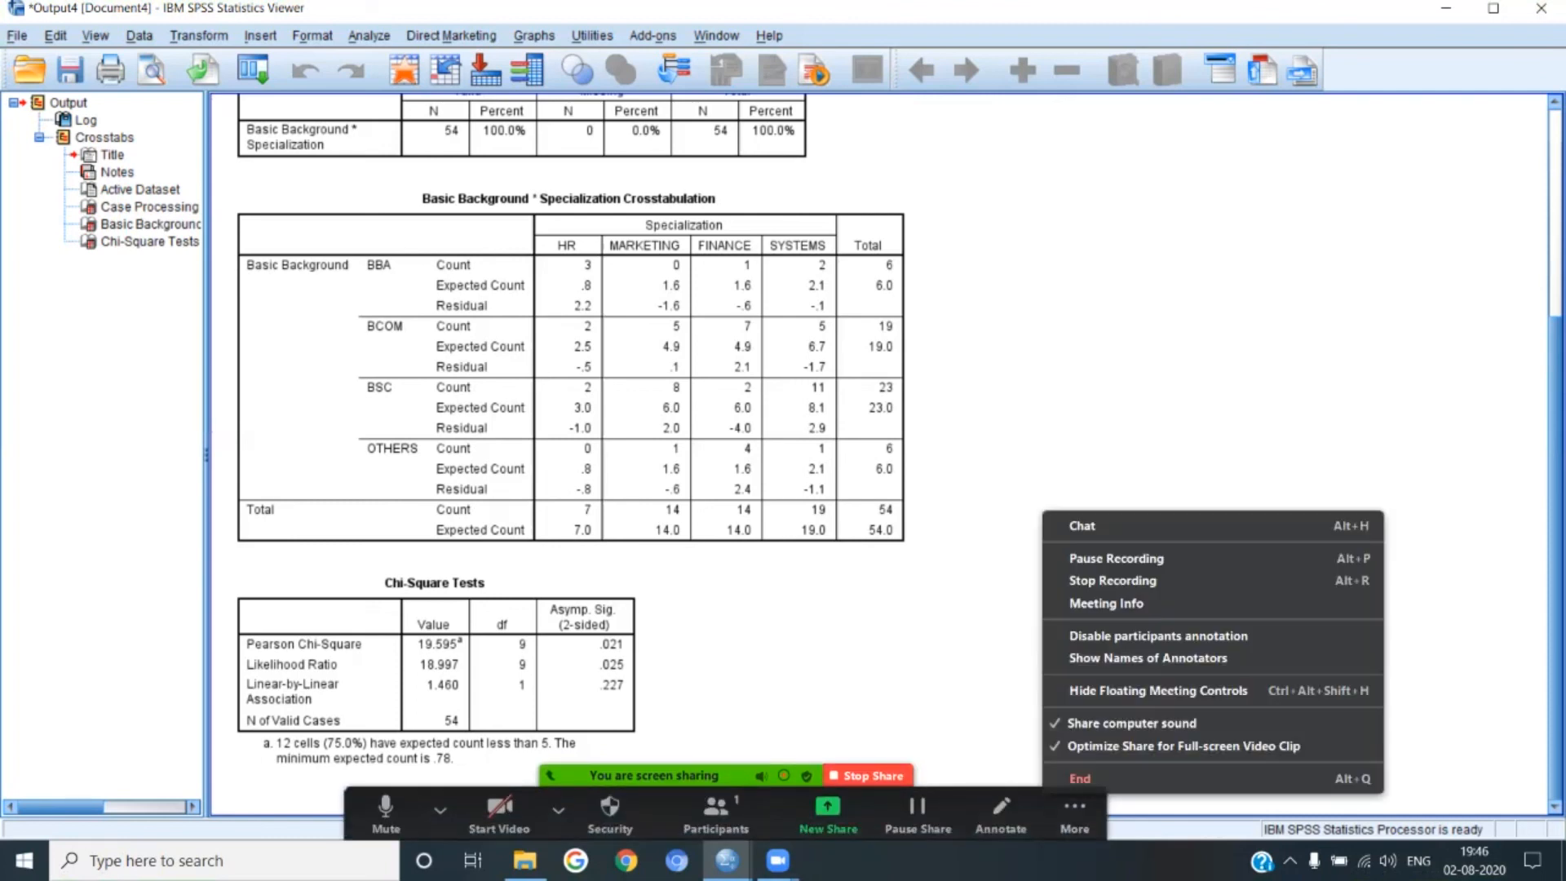